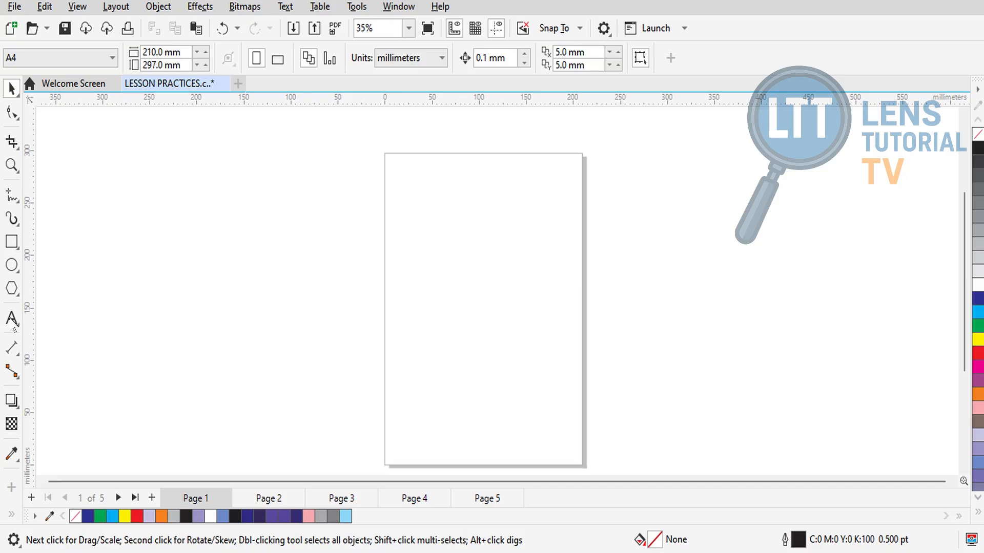
Step: Add the artistic text "Lens Tutorial TV" near the middle of page 1, starting at about X 69, Y 153 mm
click(12, 321)
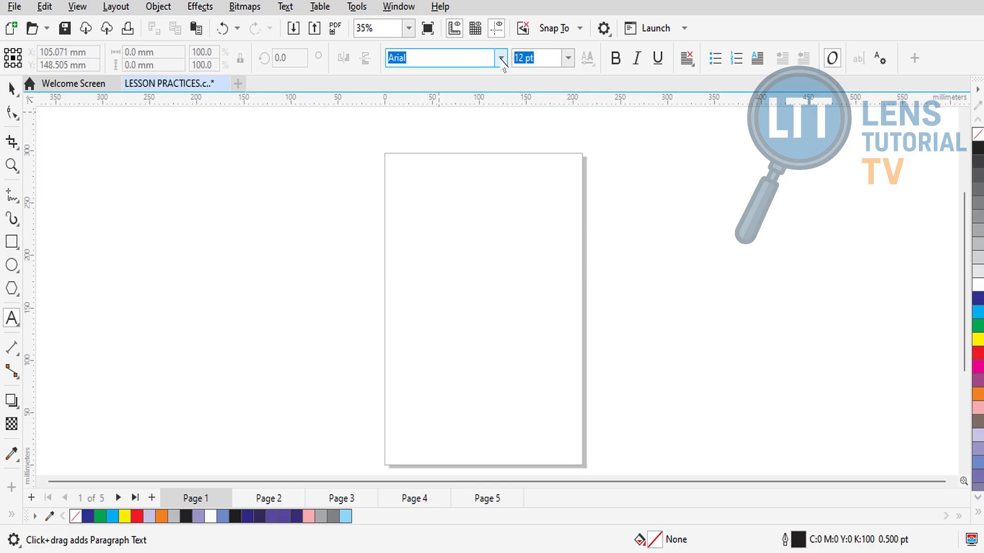
click(408, 28)
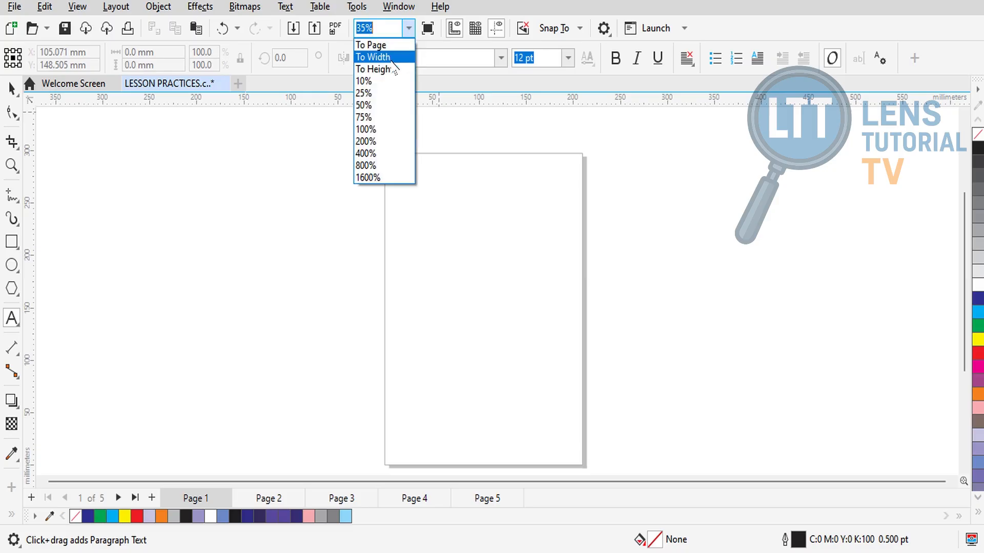
click(392, 62)
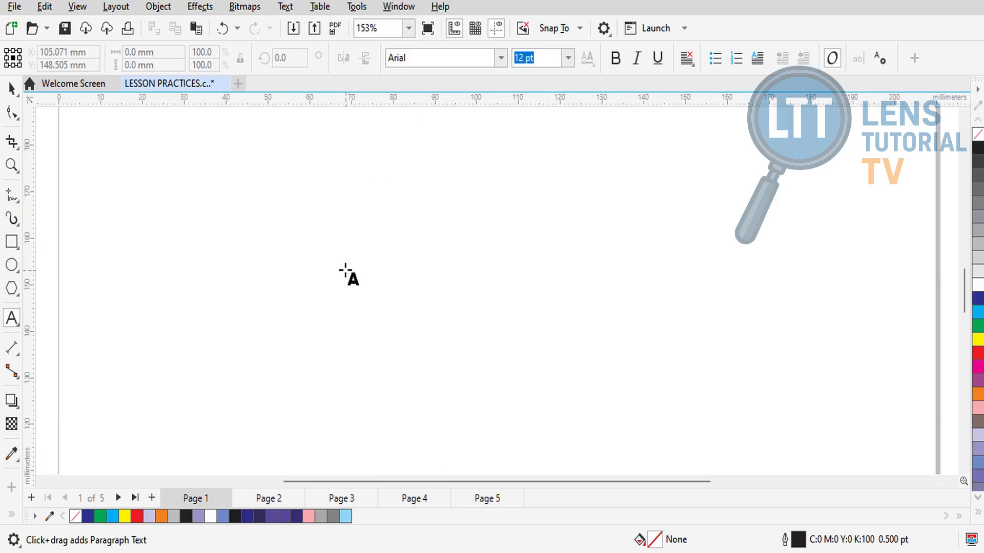
click(346, 271)
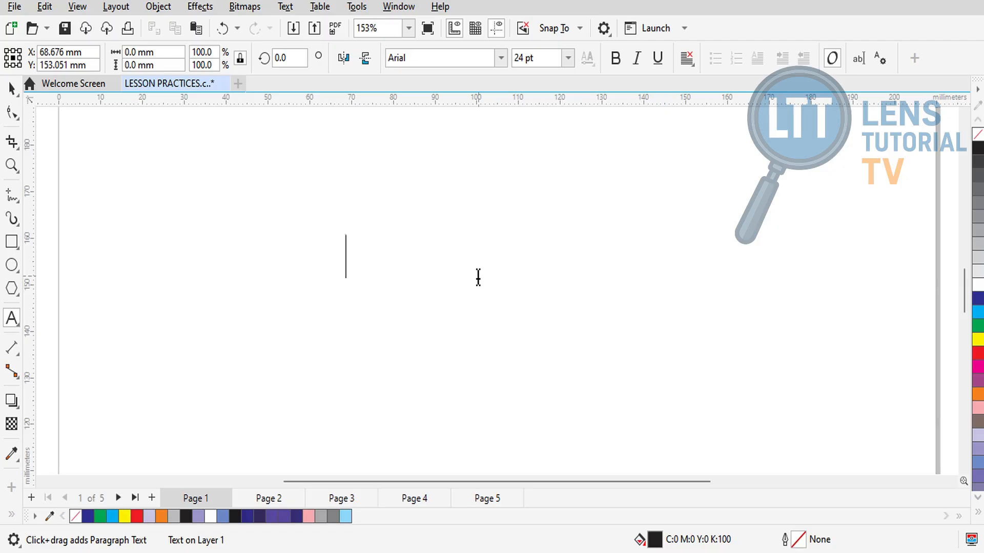
text(Lens Tutor)
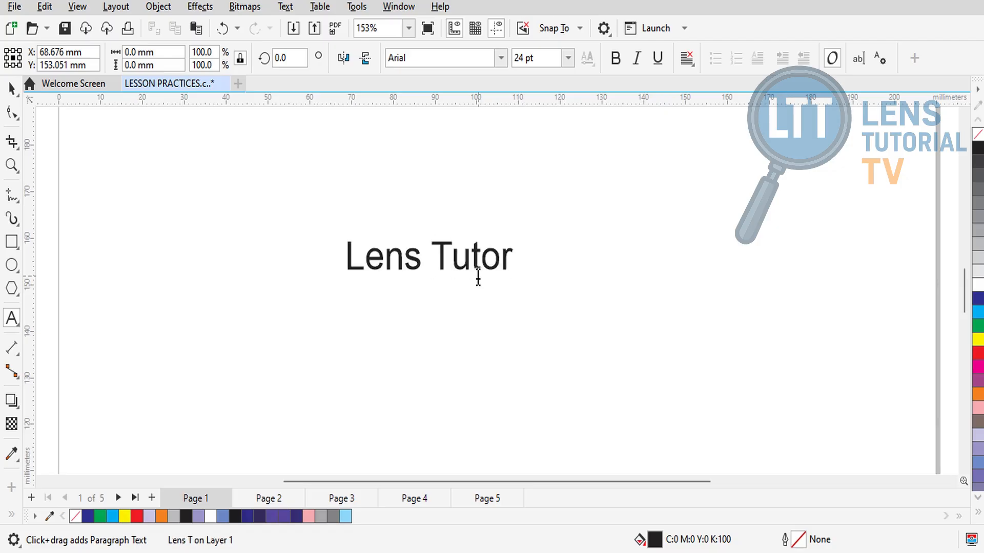
text(ial T)
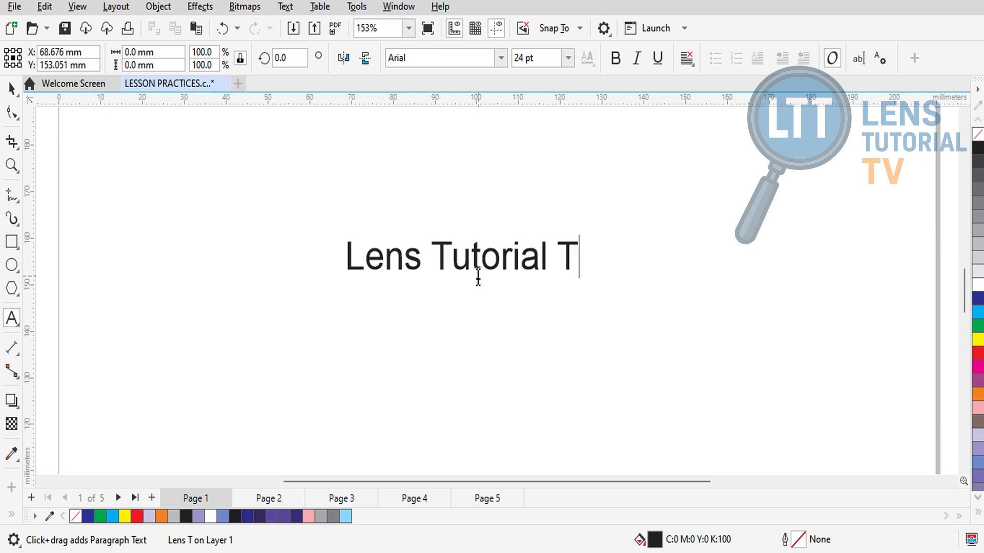
text(V)
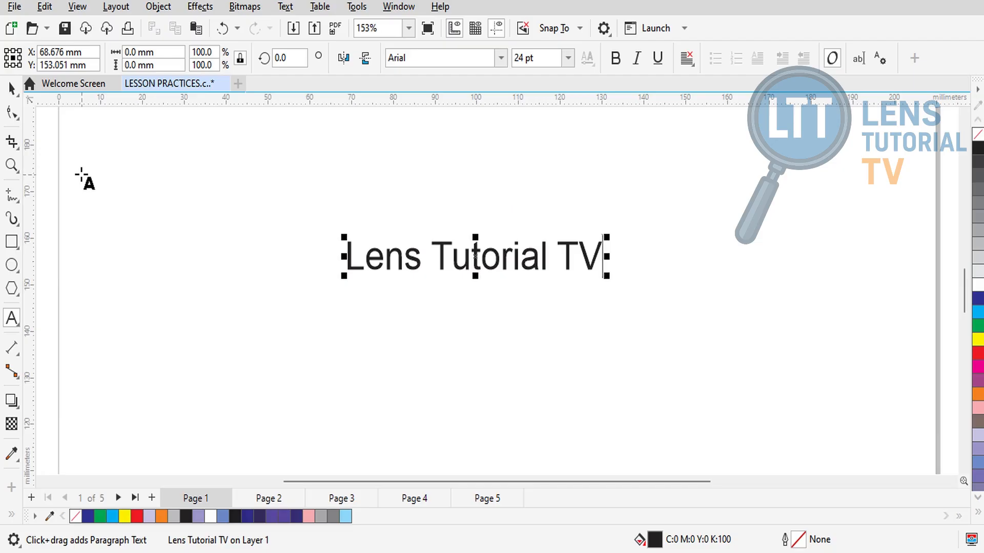
Step: Add a paragraph text frame about 54 by 57 mm reading "Once upon a time, there lived a man in Len City. He had five children and zero wife."
drag(81, 175, 307, 438)
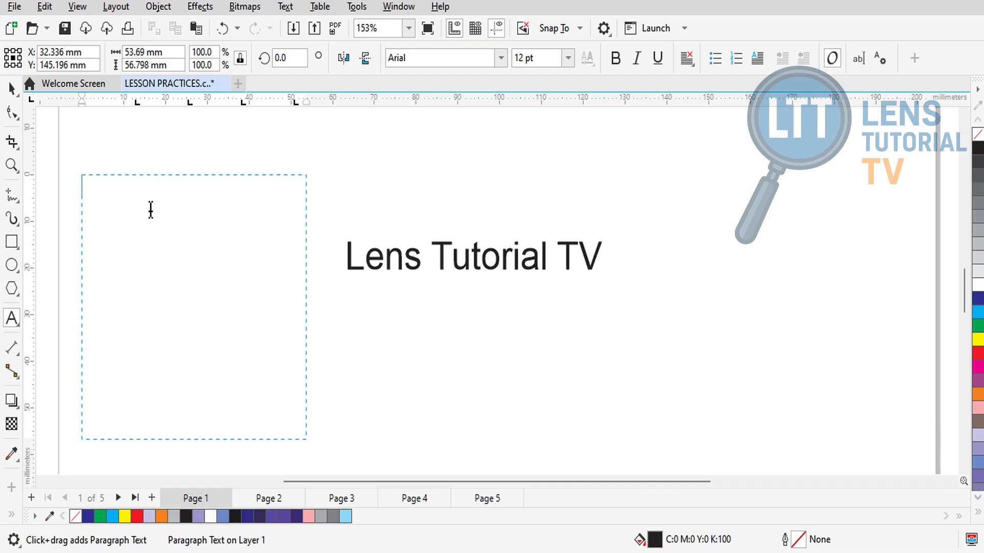
text(Onc)
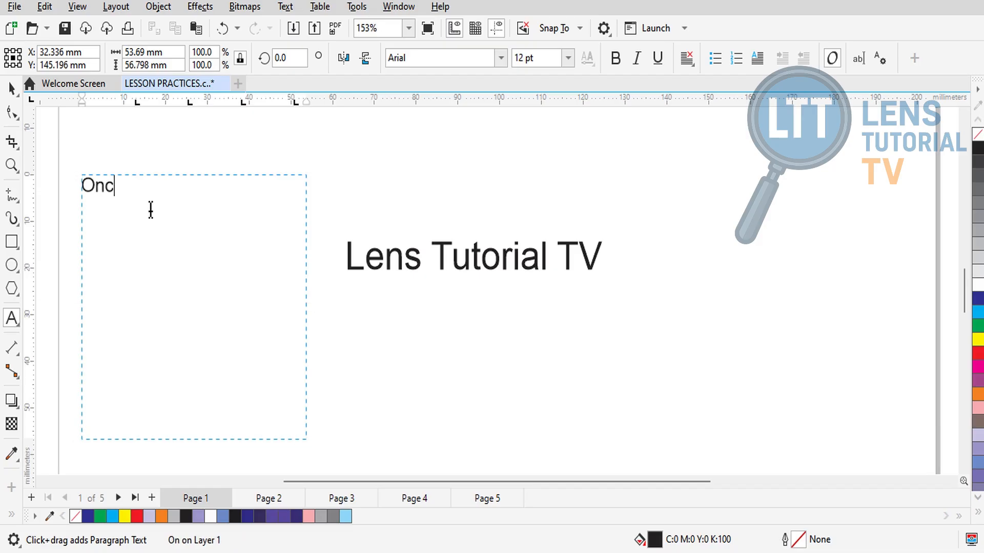
text(e upon a t)
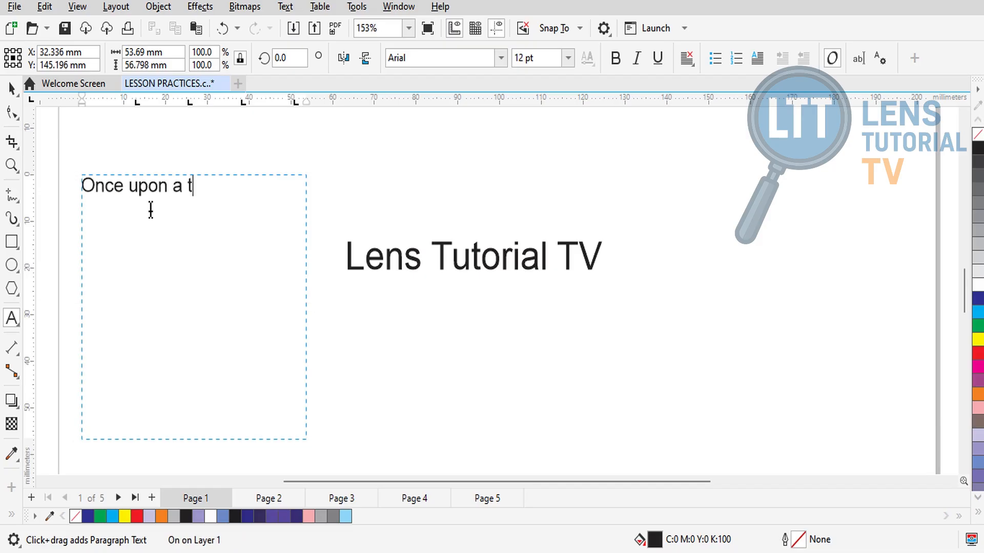
text(ime, there lived a m)
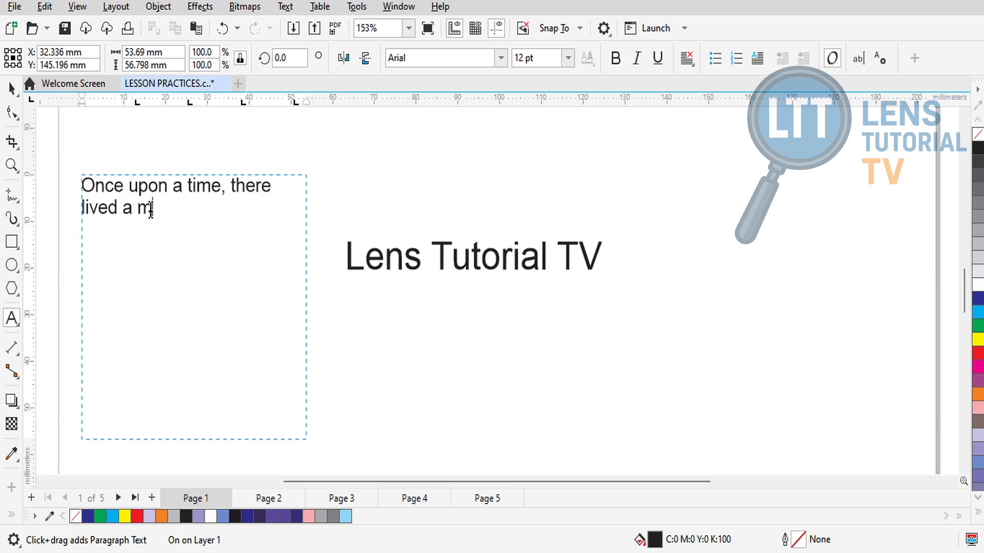
text(an in Len)
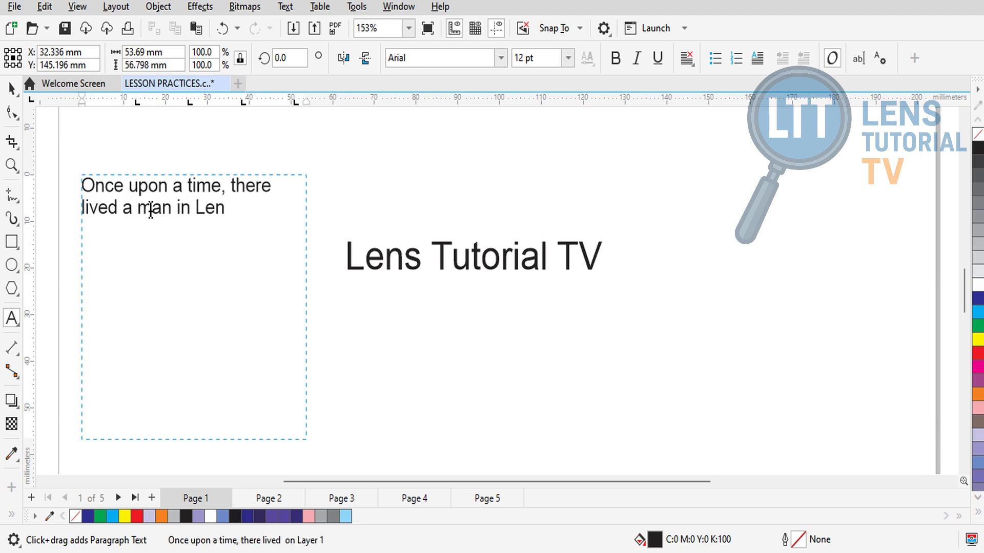
text( City. He had five)
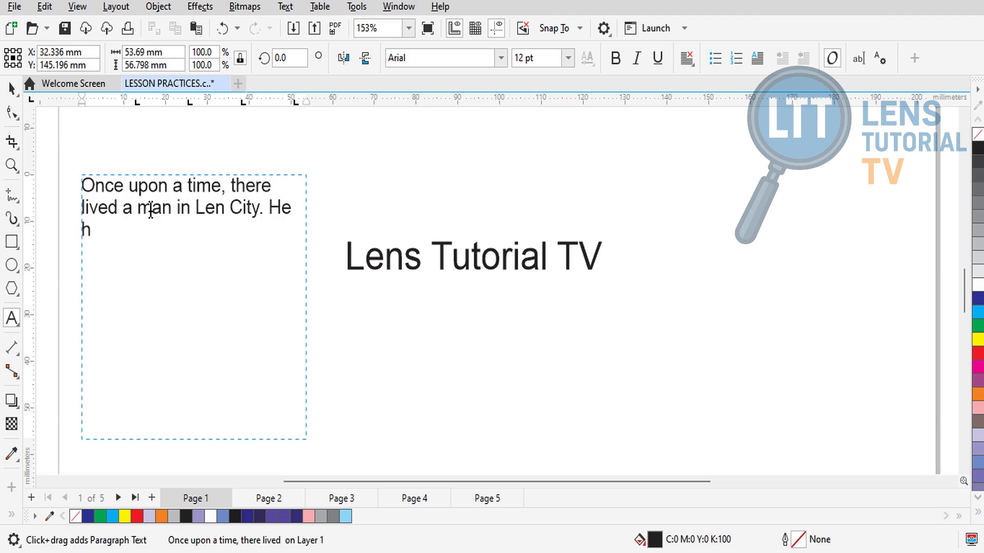
text( children an)
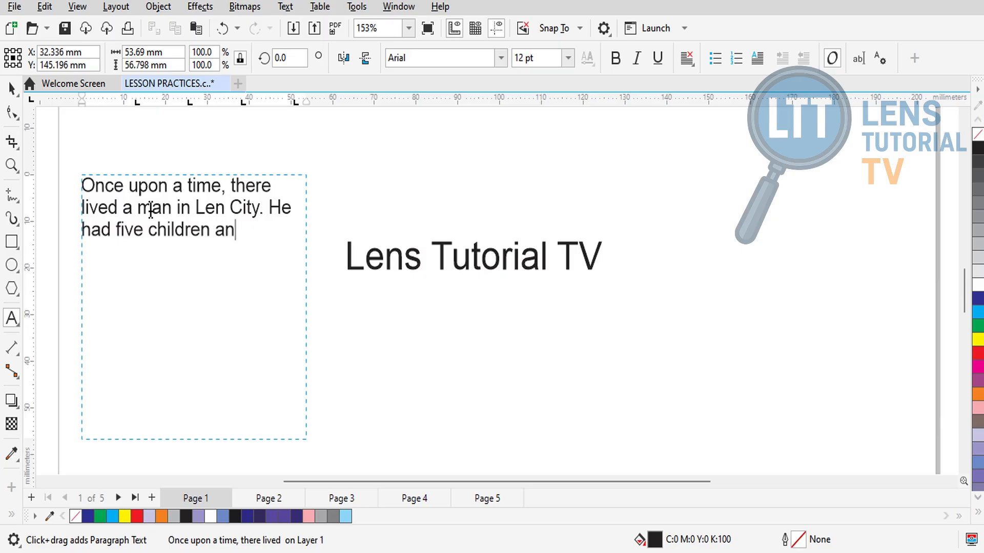
text(d zero wife.)
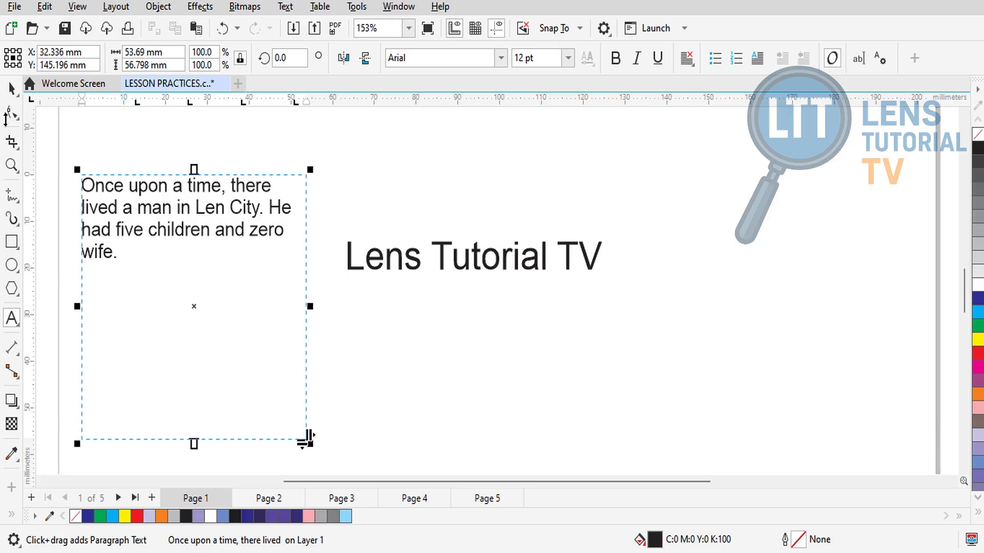
Step: Move the "Lens Tutorial TV" text to about X 138, Y 167 mm and the paragraph frame to about X 42, Y 148 mm
click(11, 89)
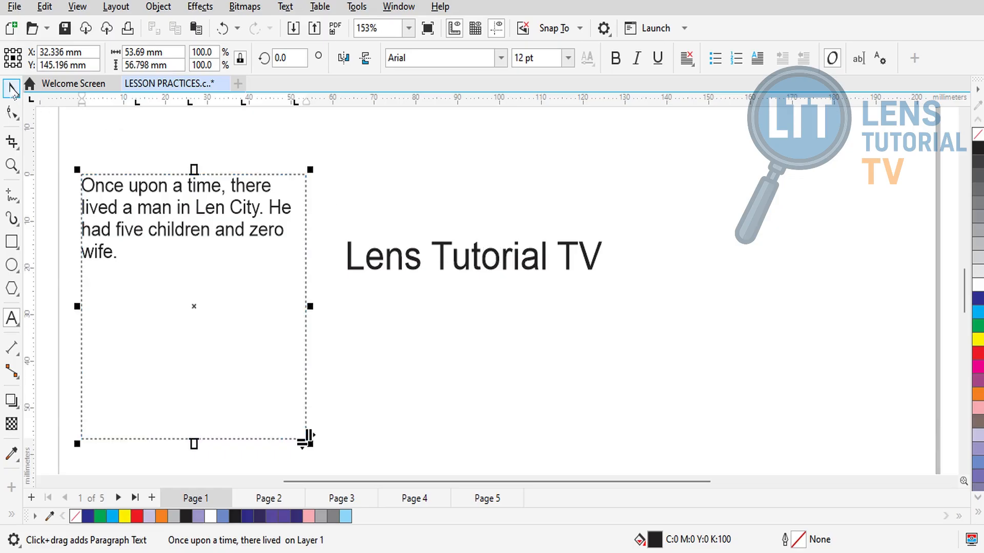
drag(476, 267, 635, 215)
click(214, 193)
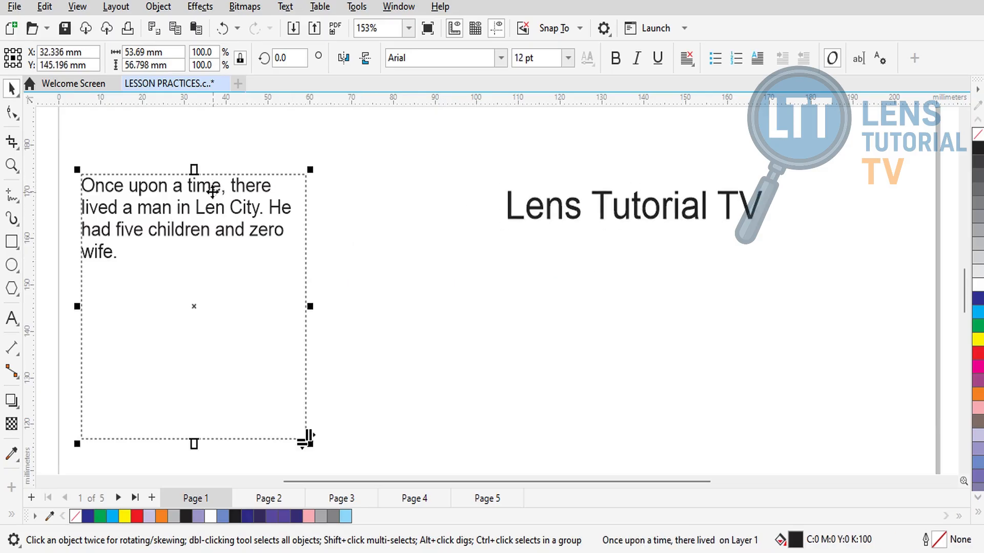
drag(214, 194, 252, 182)
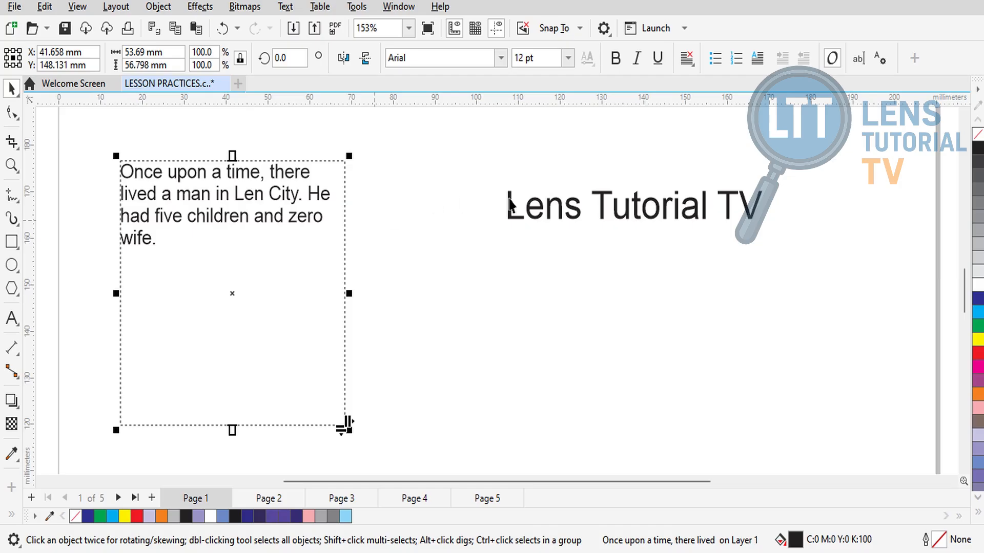
click(517, 213)
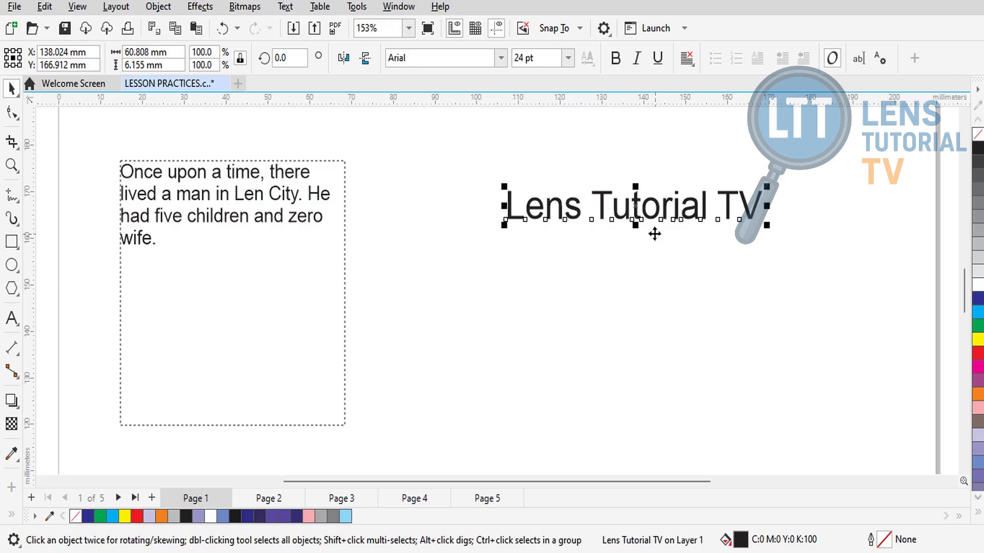
click(560, 341)
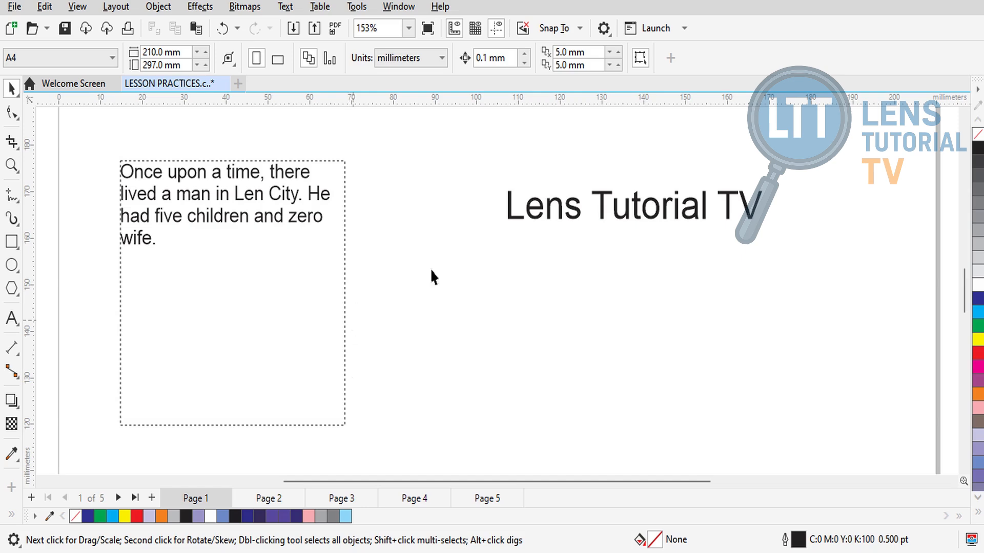
click(572, 208)
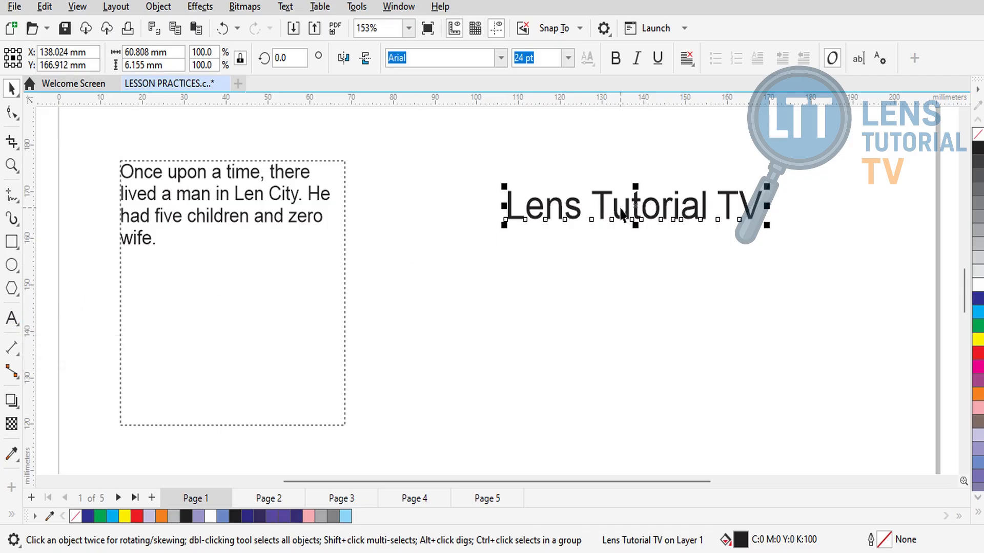
key(Escape)
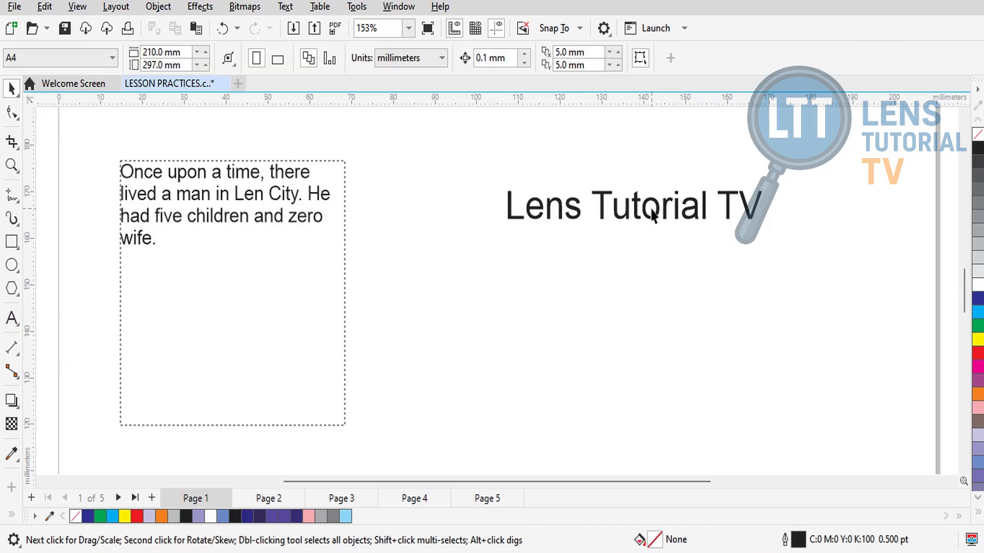
Step: Insert an "e" after "Tutorial" in the artistic text, remove it again, and leave text editing
click(687, 209)
double_click(706, 208)
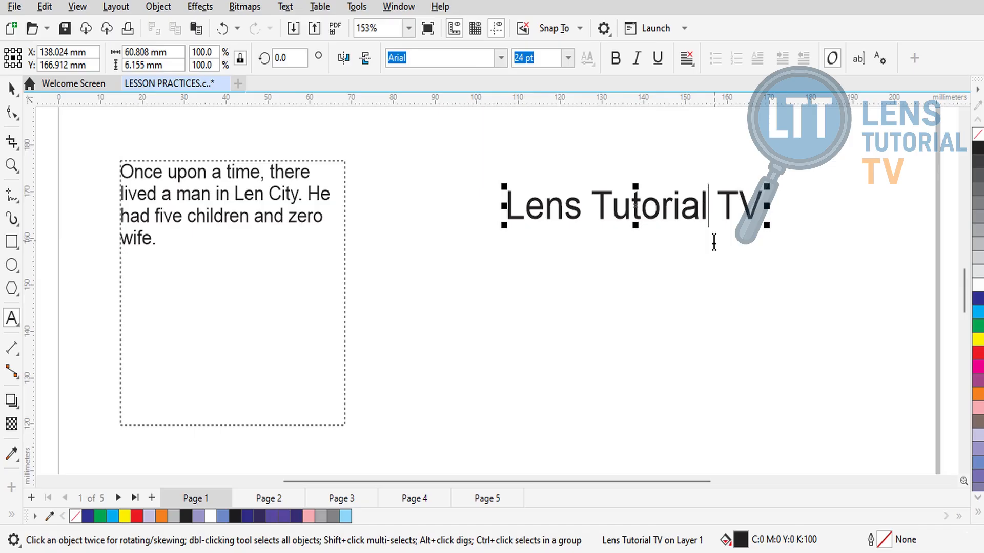
text(e)
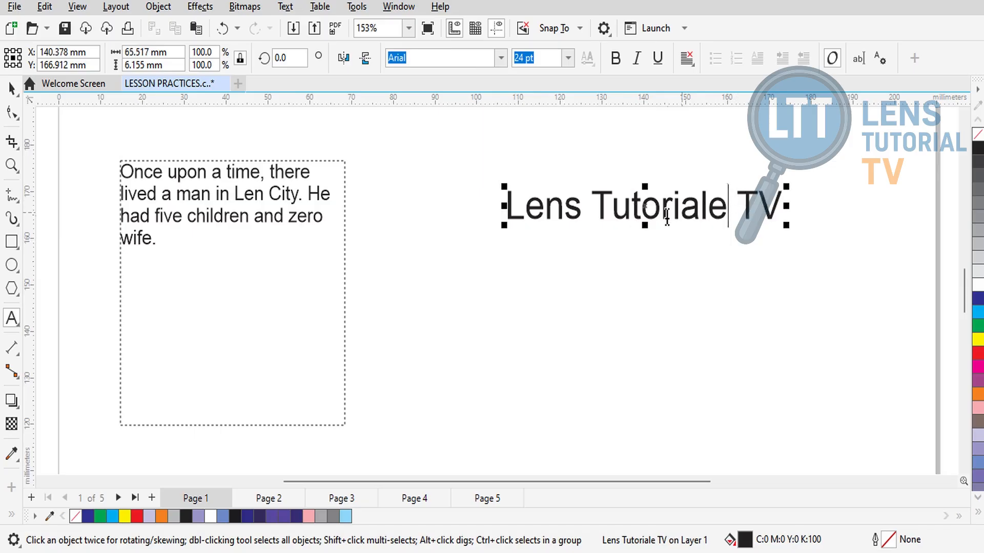
key(BackSpace)
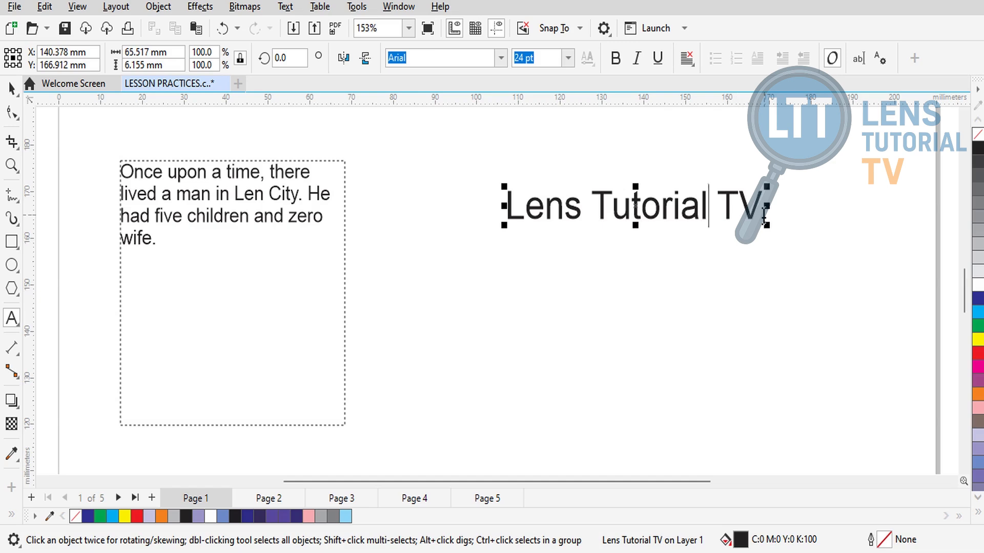
click(11, 88)
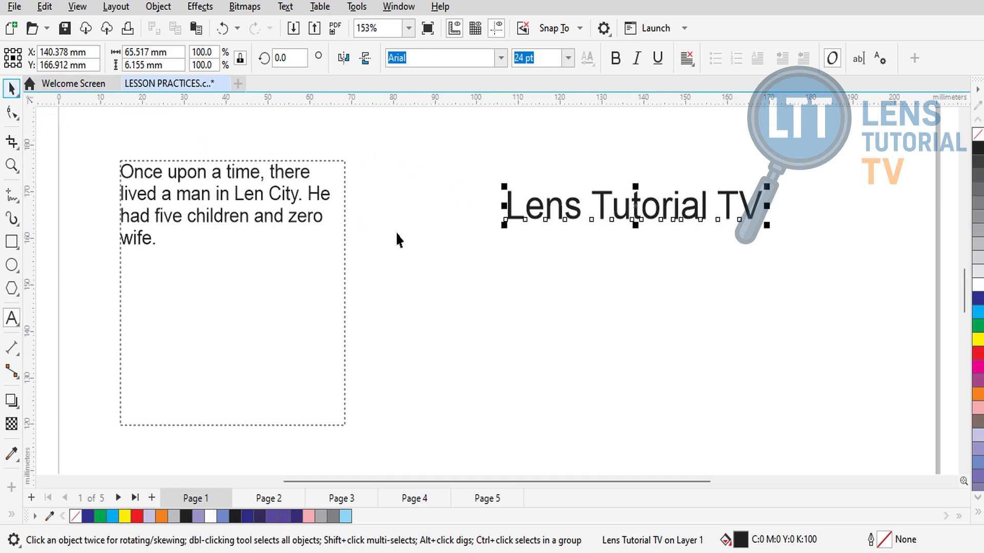
Step: Set the font of the "Lens Tutorial TV" text to Lemon and scale the text to about 62 mm wide
drag(502, 225, 450, 231)
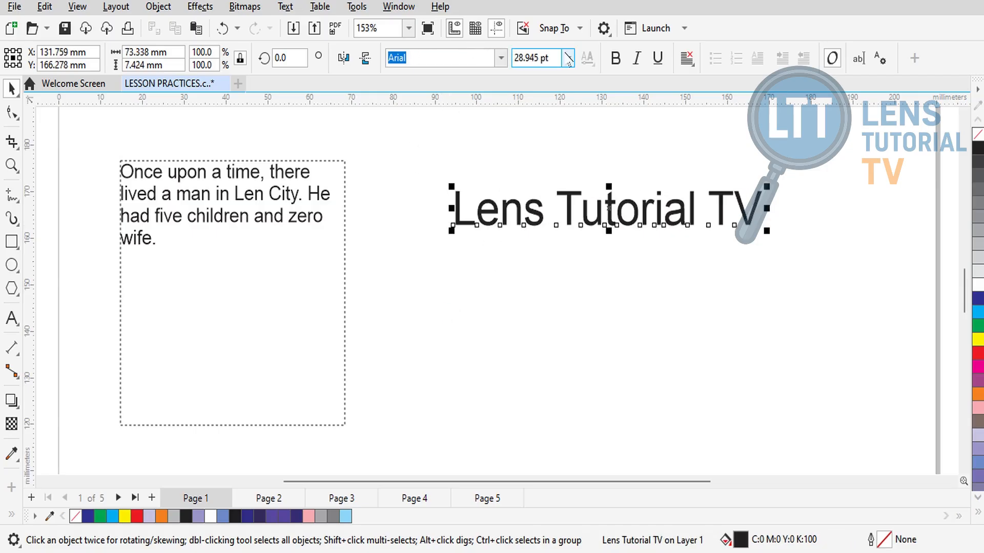
click(501, 59)
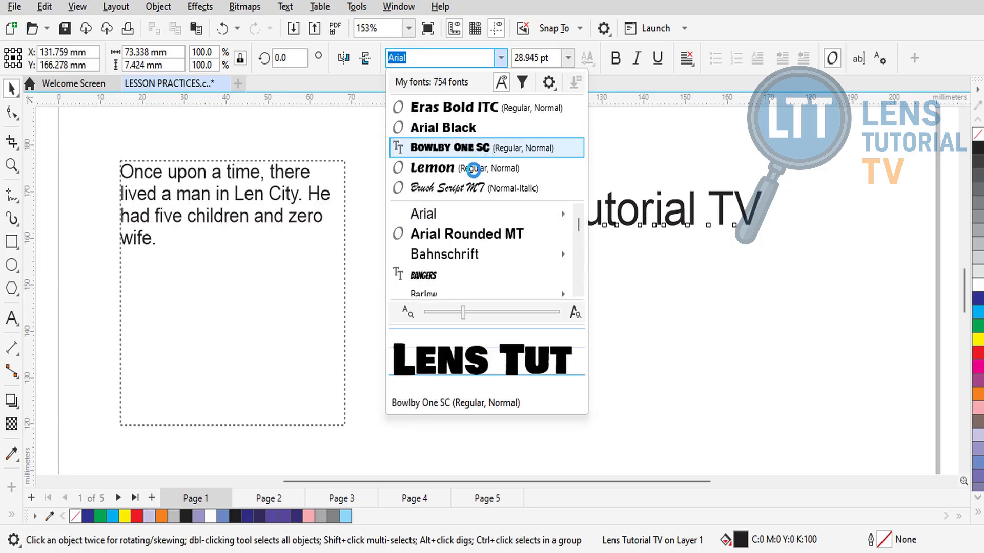
click(470, 168)
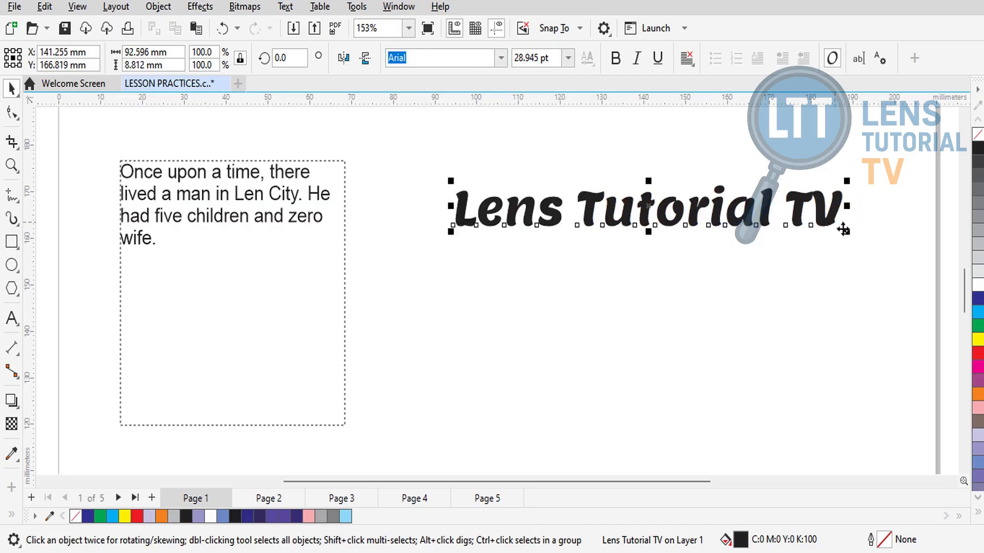
drag(839, 231, 816, 215)
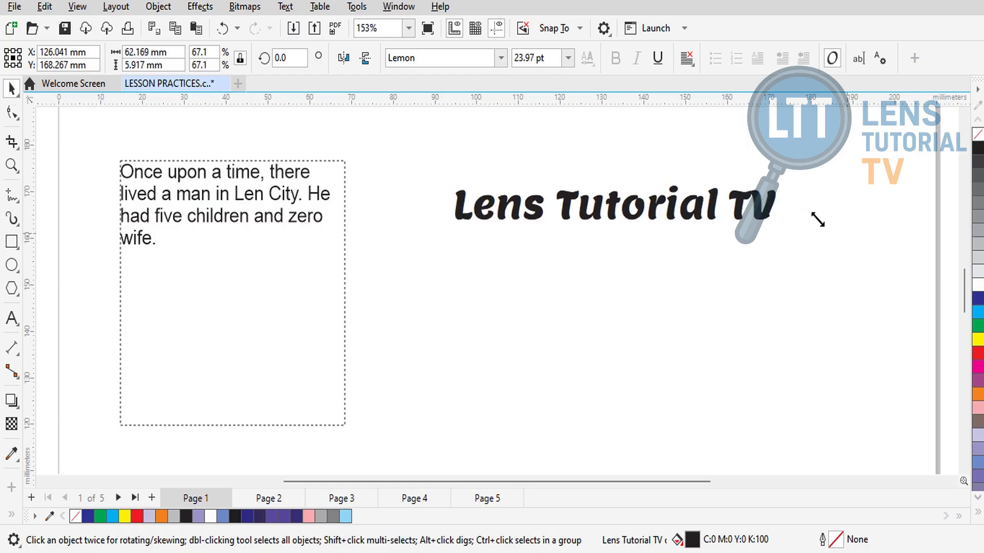
Step: Fill the "Lens Tutorial TV" text with orange (C0 M60 Y100 K0) and enlarge it to about 101 mm wide
click(977, 298)
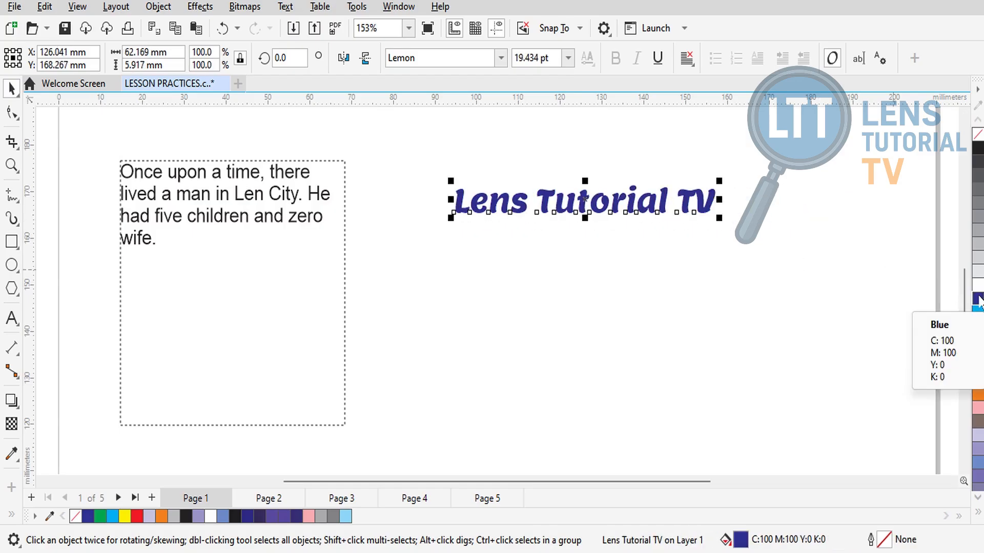
click(978, 394)
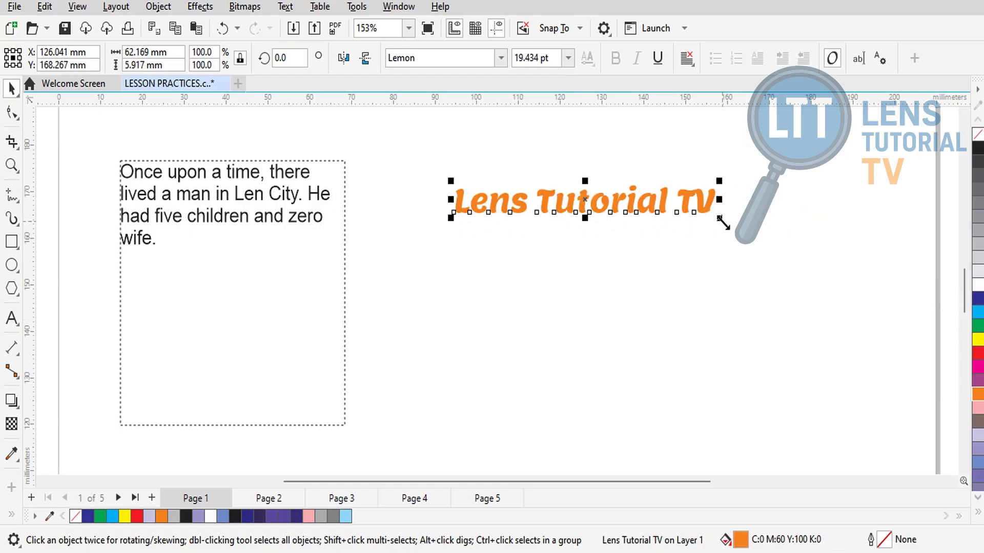
drag(720, 218, 883, 295)
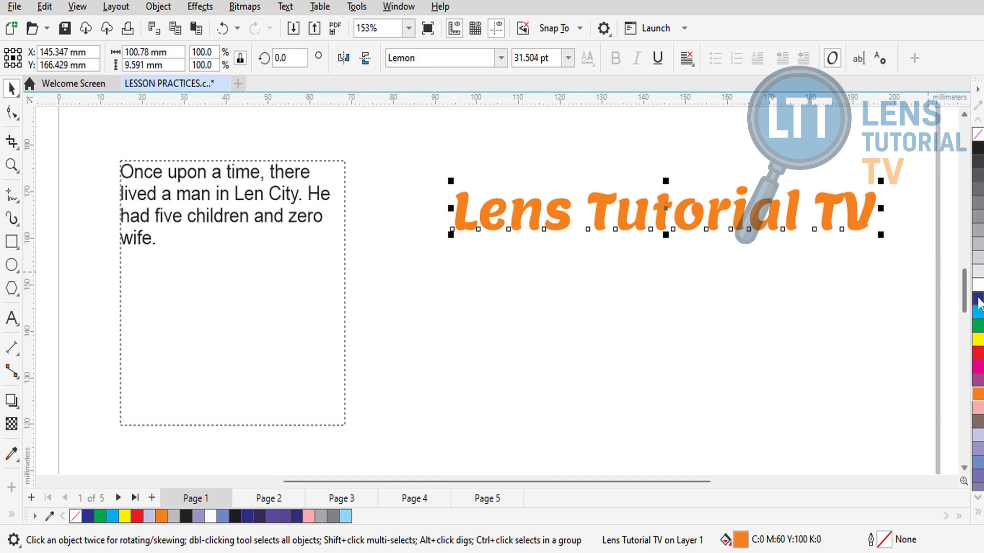
Step: Give the "Lens Tutorial TV" text a dark blue outline (C100 M100 Y0 K0) with a width of 3.0 pt
right_click(980, 303)
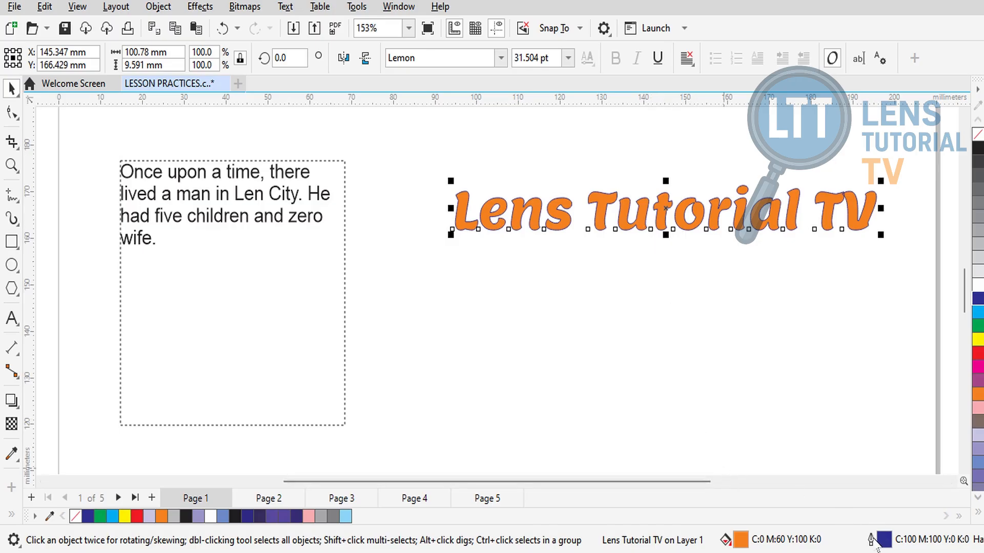
double_click(871, 543)
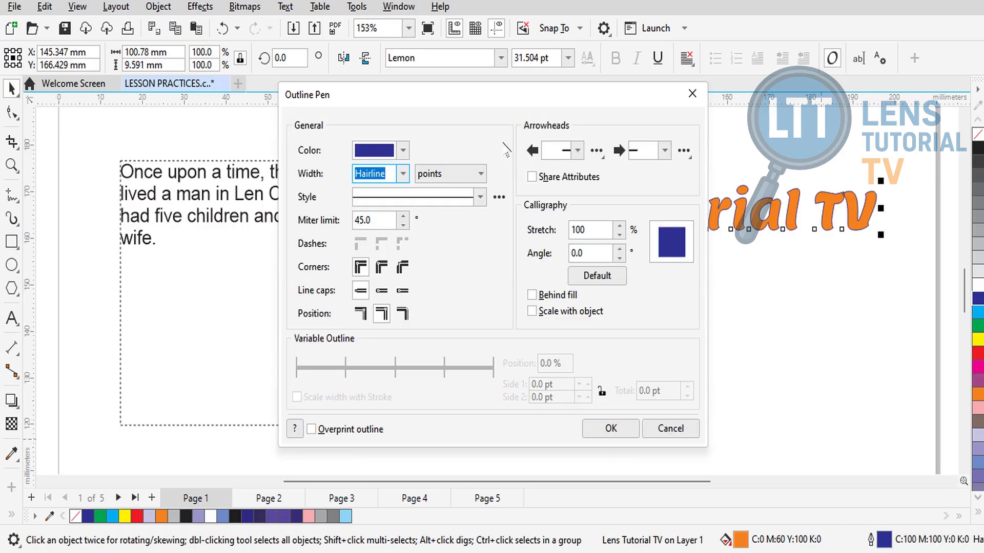
drag(489, 101, 483, 84)
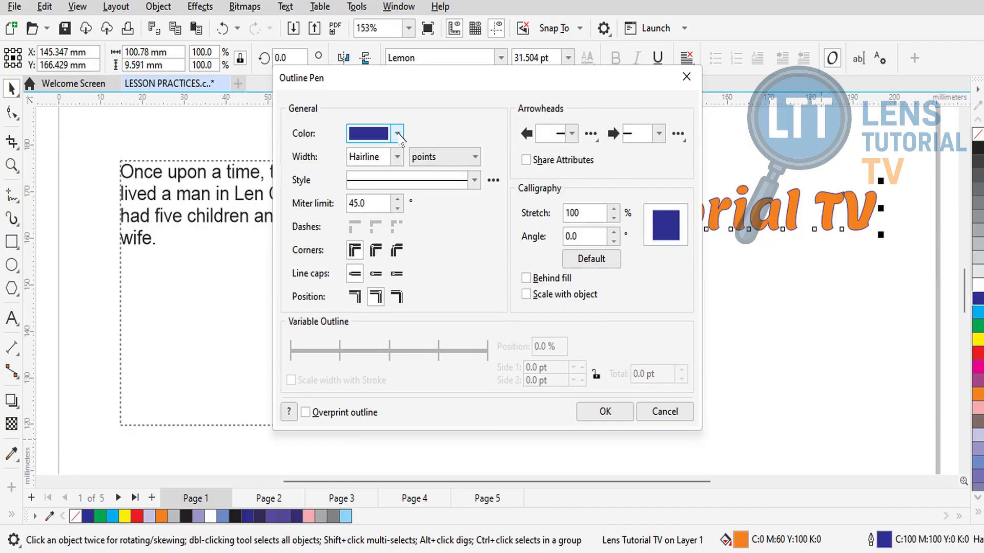
click(397, 134)
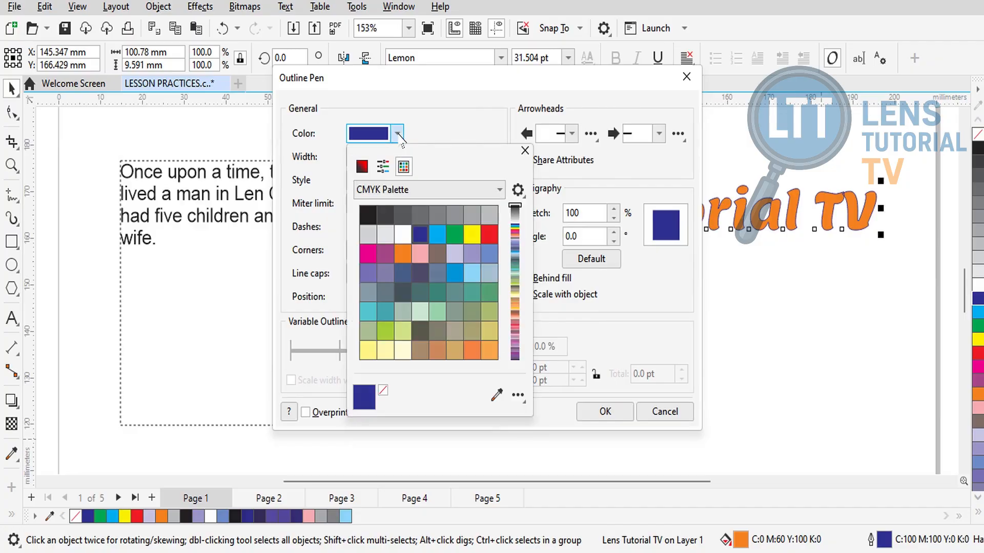
click(426, 125)
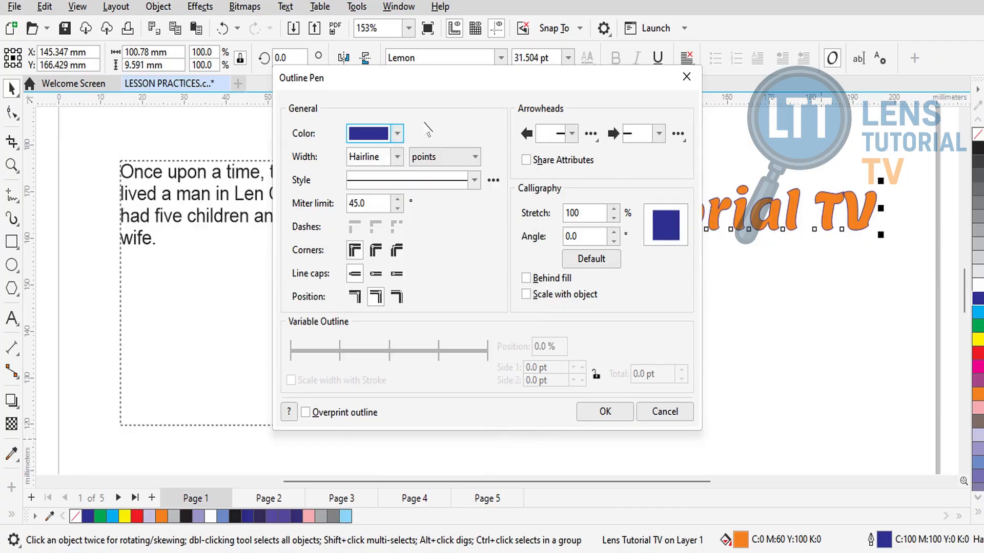
click(397, 158)
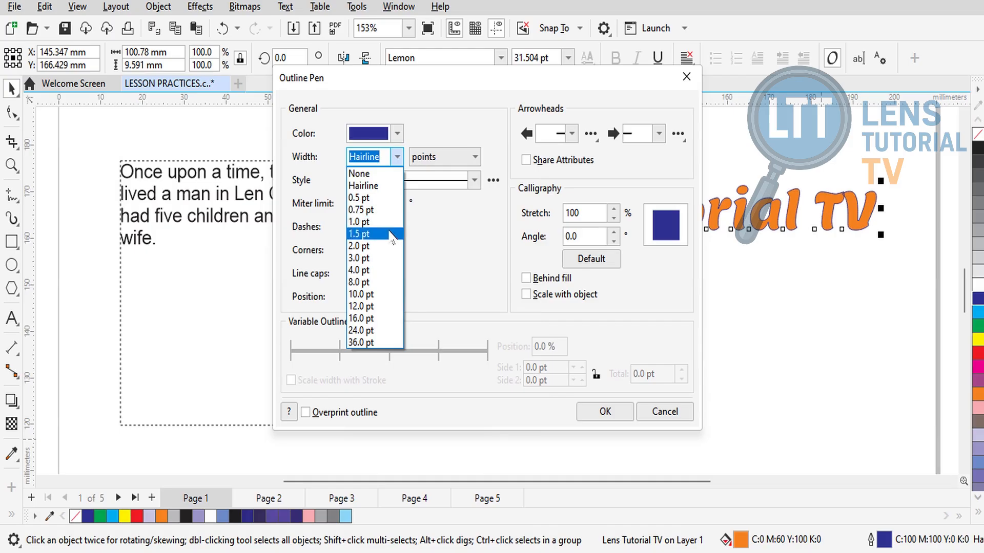
click(383, 258)
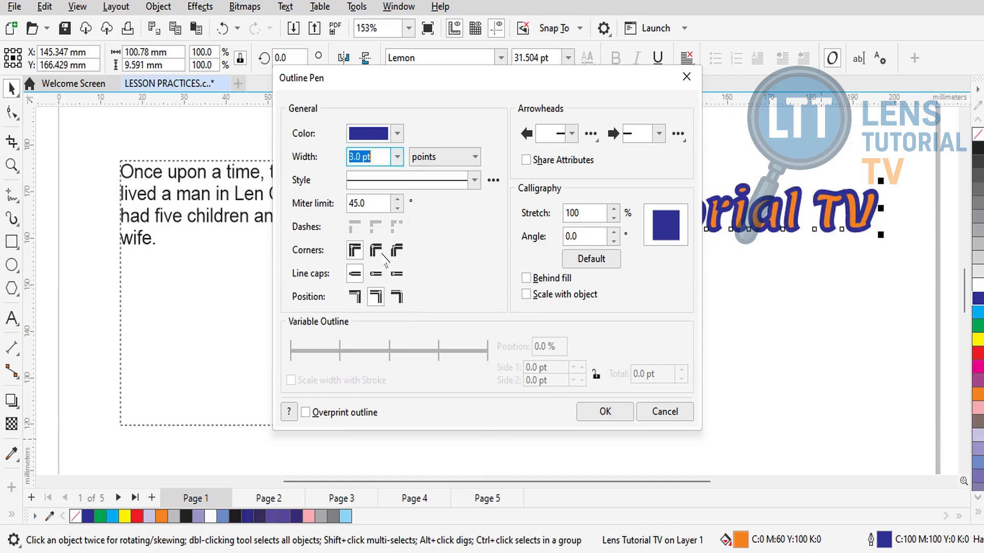
click(605, 411)
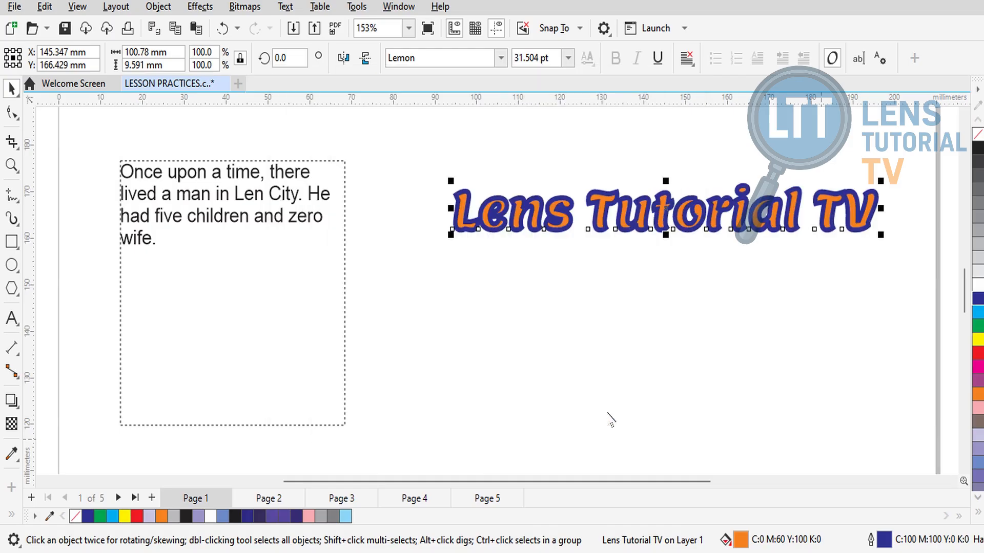
Step: Try yellow and green outline colors on the "Lens Tutorial TV" text, restore the dark blue outline, and deselect the text
right_click(978, 339)
right_click(978, 325)
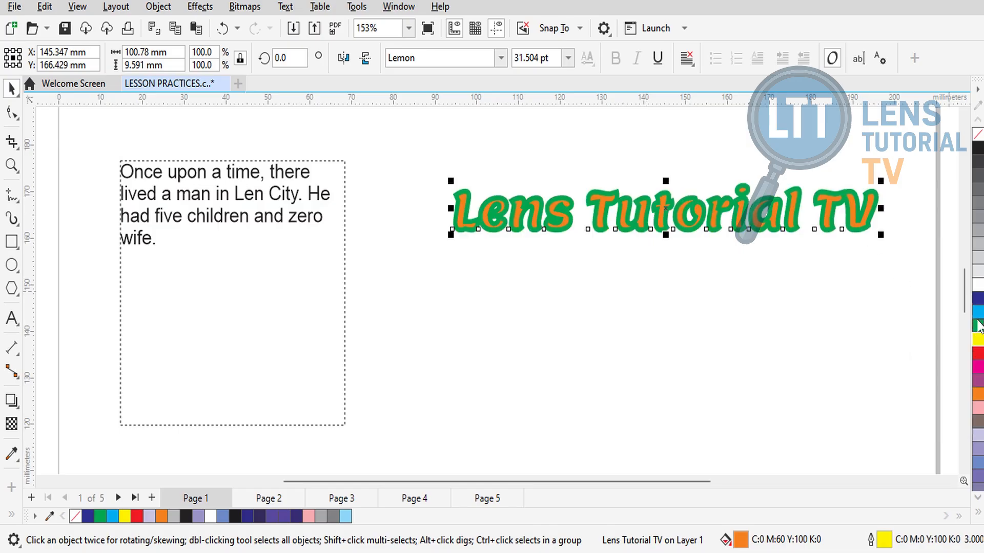
right_click(977, 302)
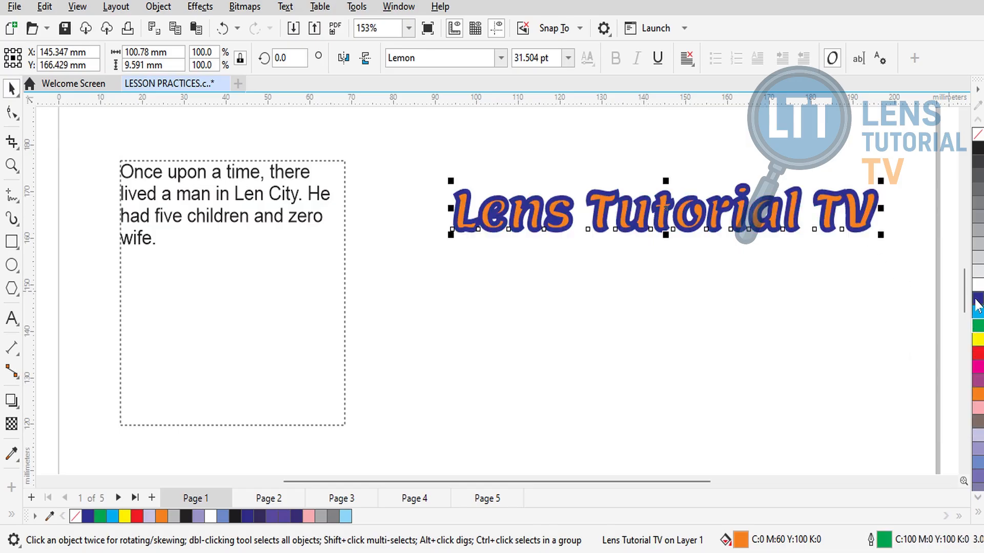
click(701, 360)
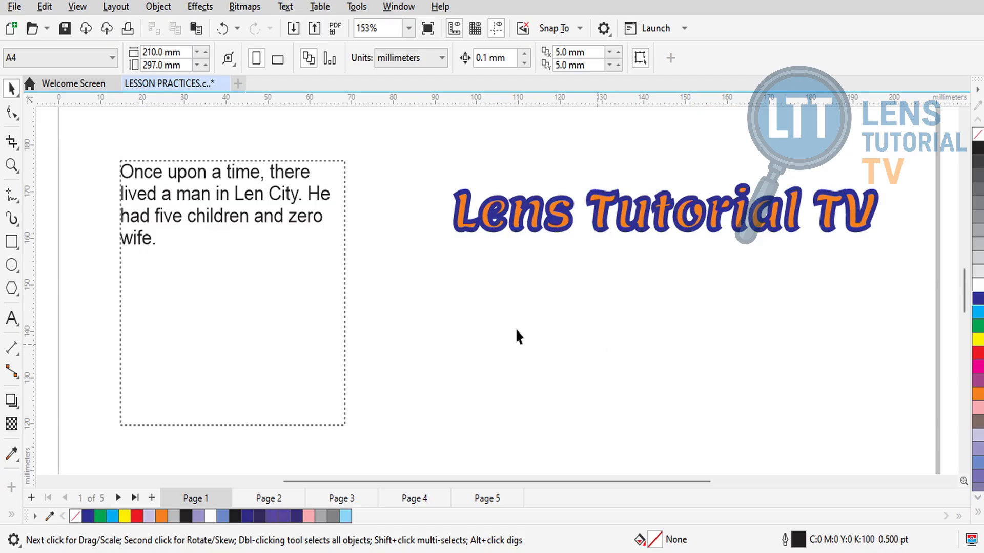
Step: Add the artistic text "your one-stop hub" below "Lens Tutorial TV" and move it to about X 141, Y 150 mm
click(218, 181)
click(481, 282)
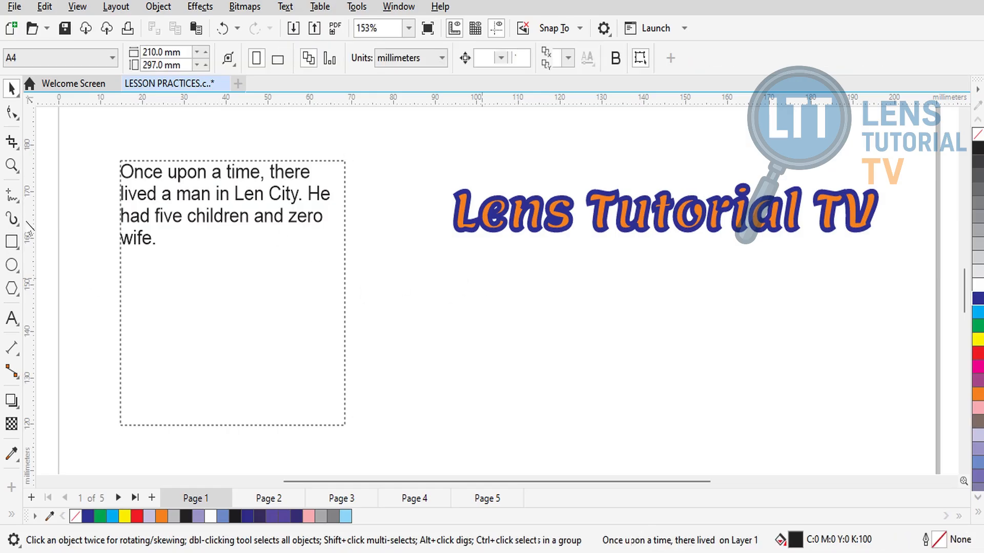
click(12, 319)
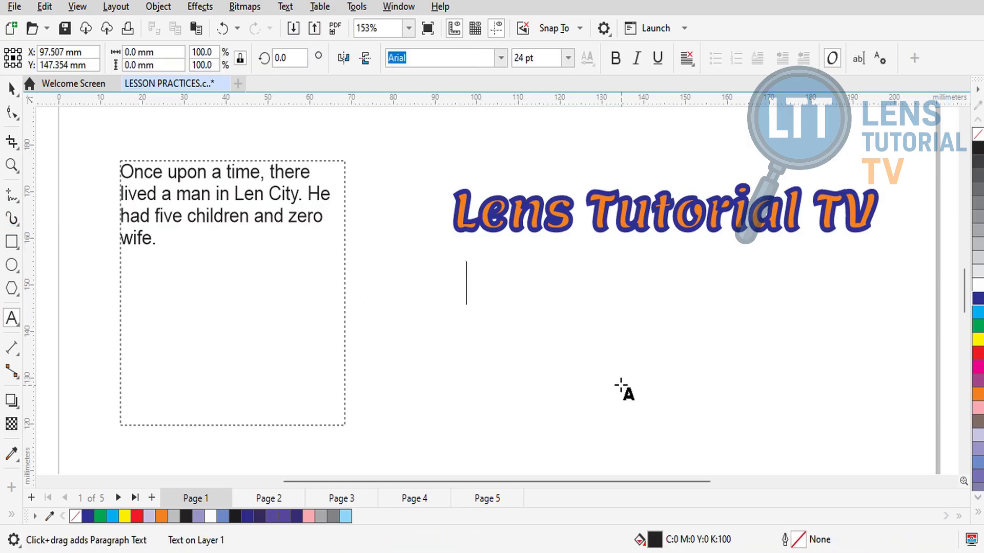
text(your one-s)
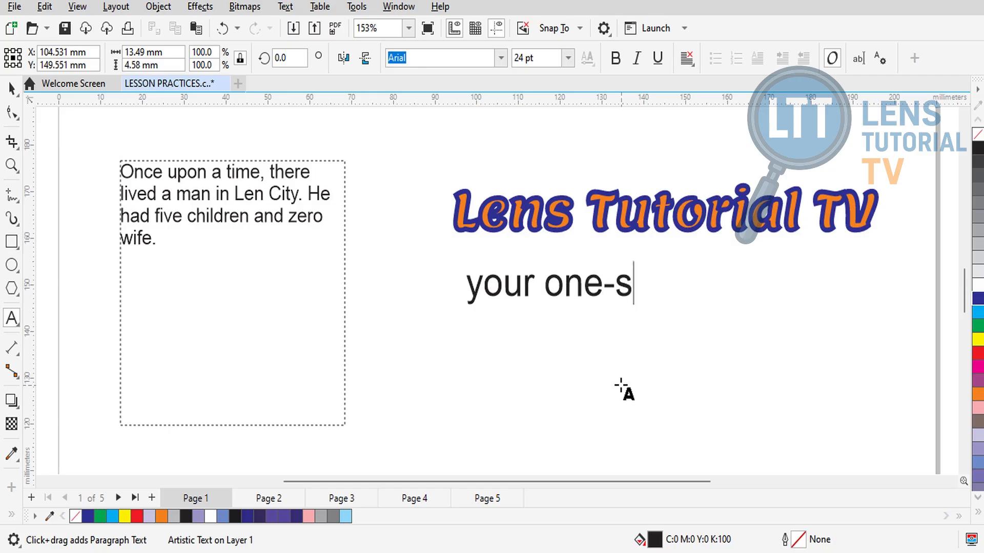
text(top hub)
click(11, 88)
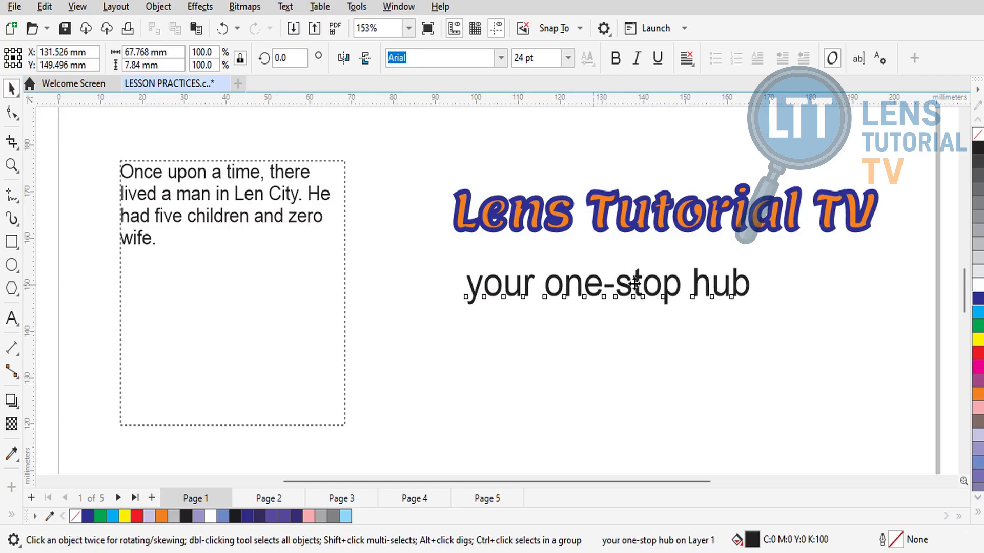
drag(635, 283, 676, 283)
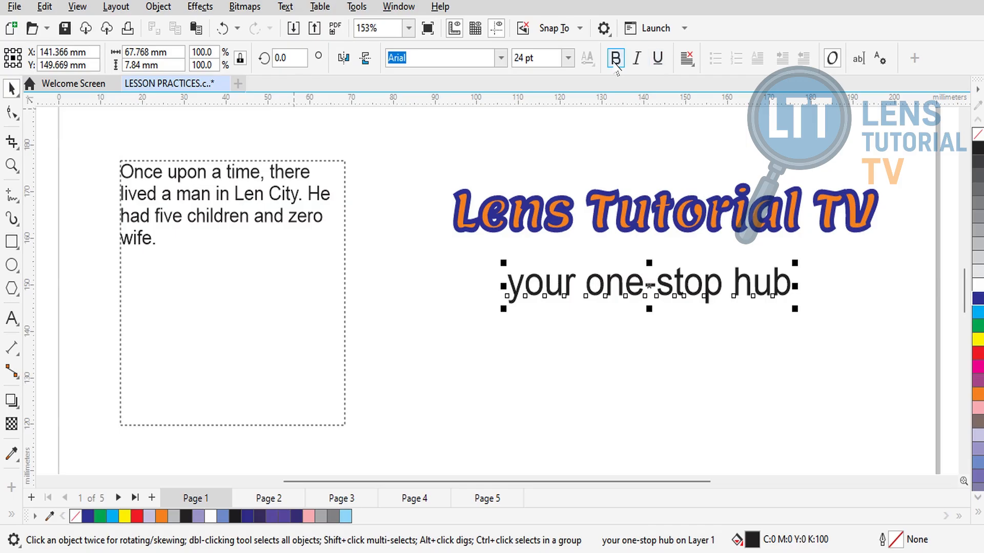
Step: Make the "your one-stop hub" text bold, italic and underlined, and stretch it horizontally to about 125 mm wide
click(617, 61)
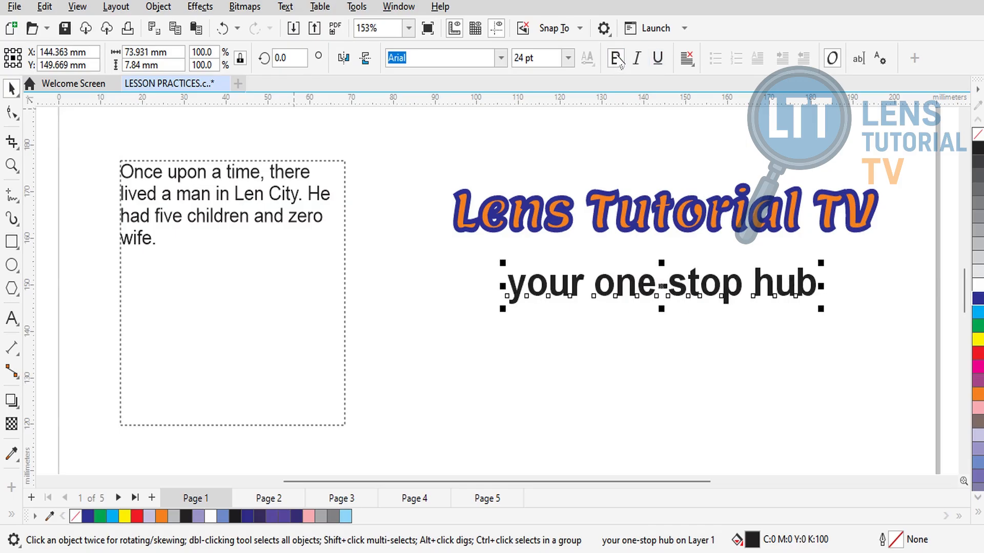
click(637, 60)
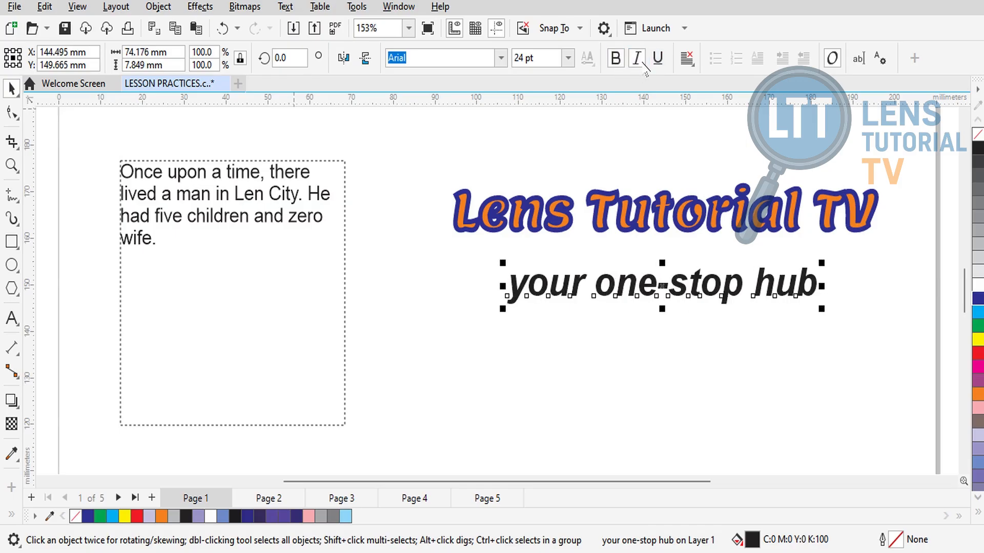
click(659, 58)
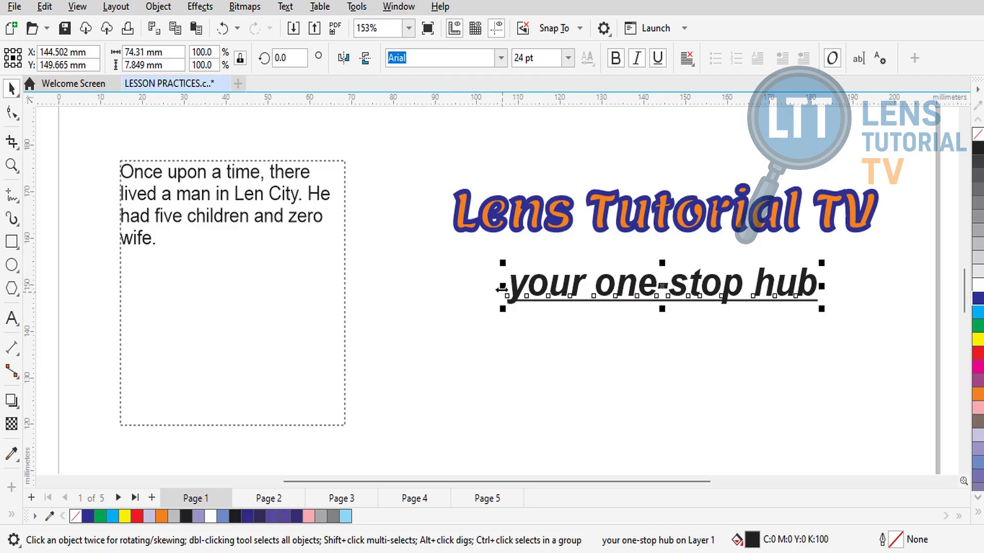
drag(499, 289, 381, 300)
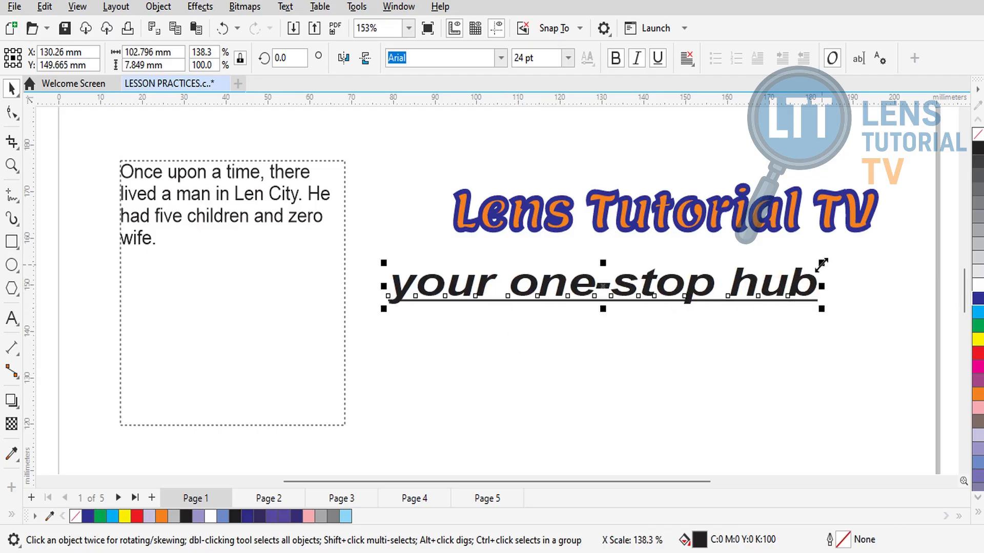
drag(830, 286, 924, 287)
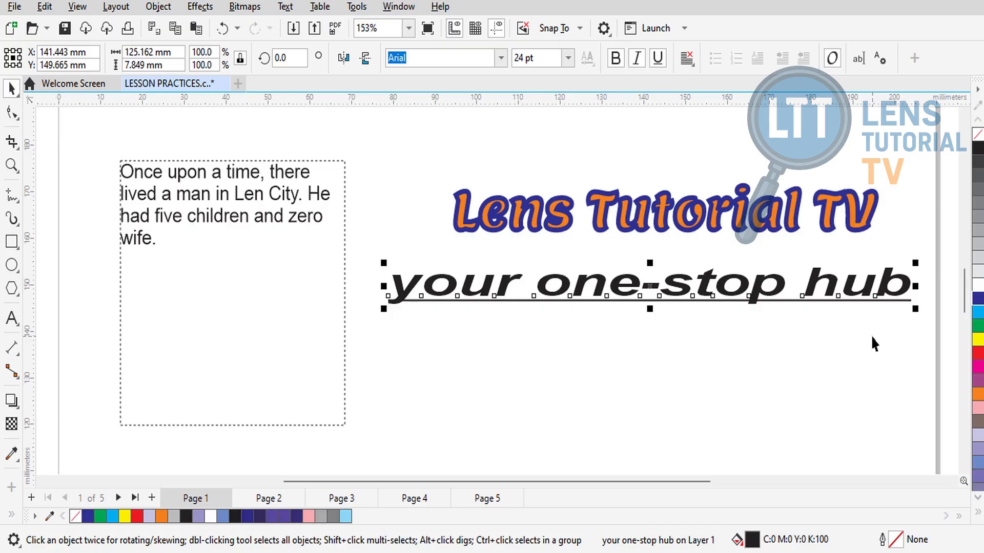
Step: Add a drop shadow to the "Lens Tutorial TV" text, offset about -4.7 mm horizontally and -3.9 mm vertically
click(642, 228)
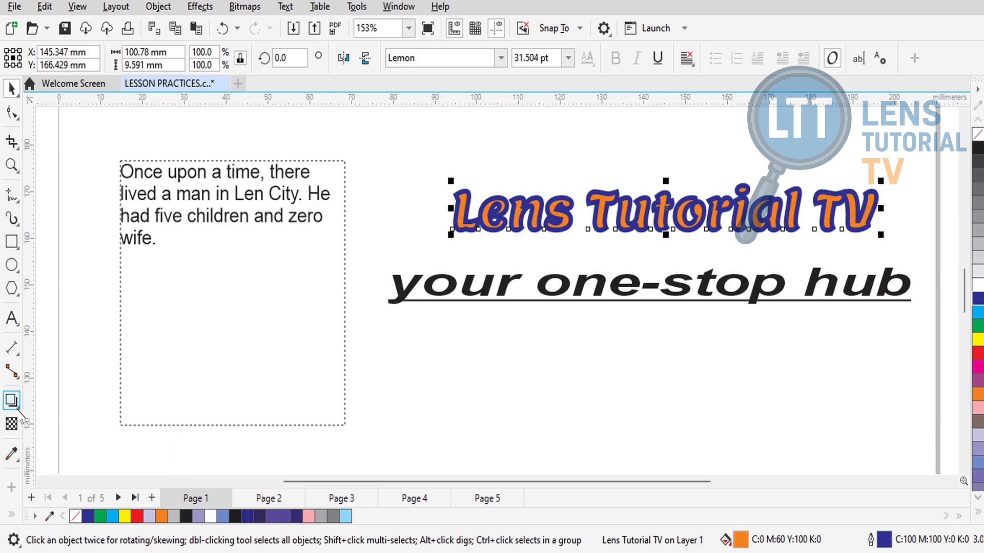
click(18, 408)
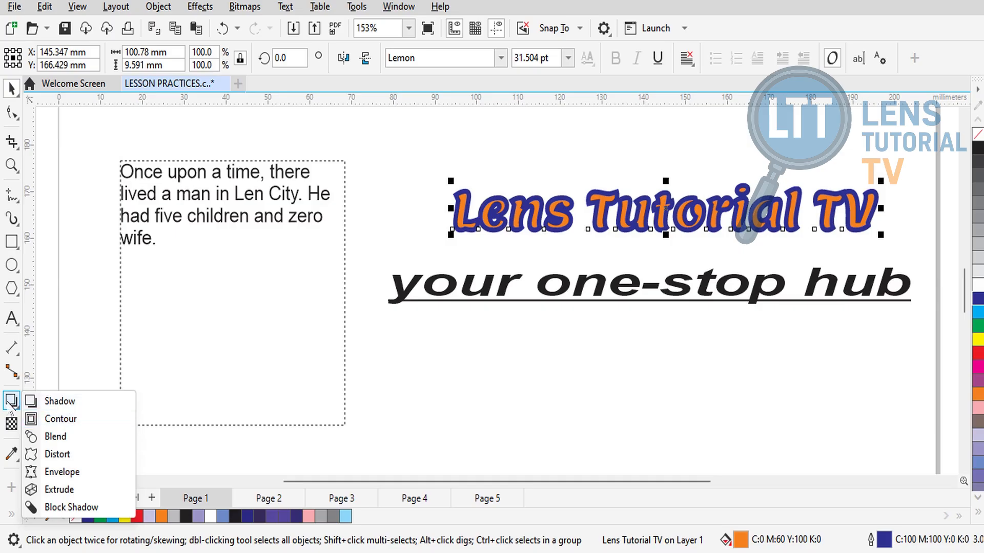
click(12, 402)
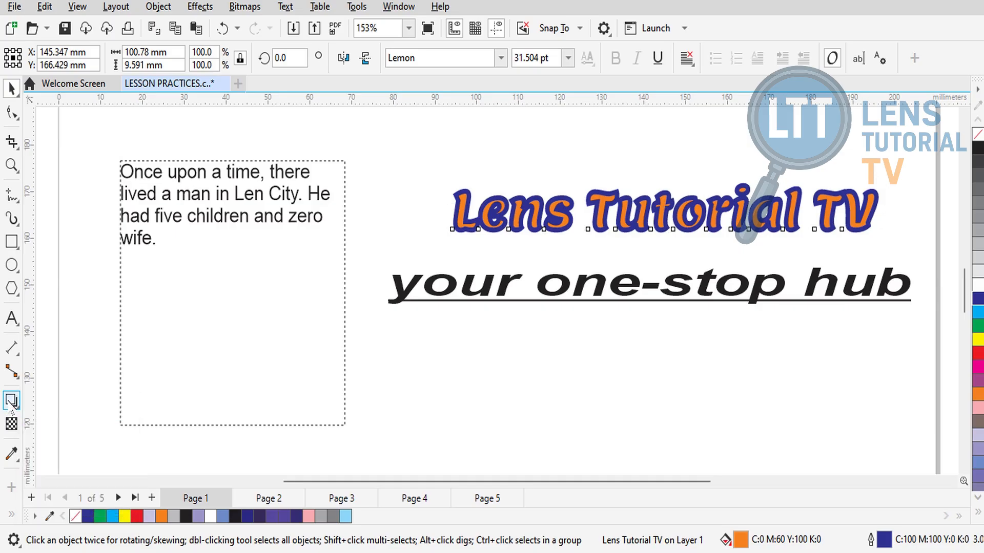
click(12, 401)
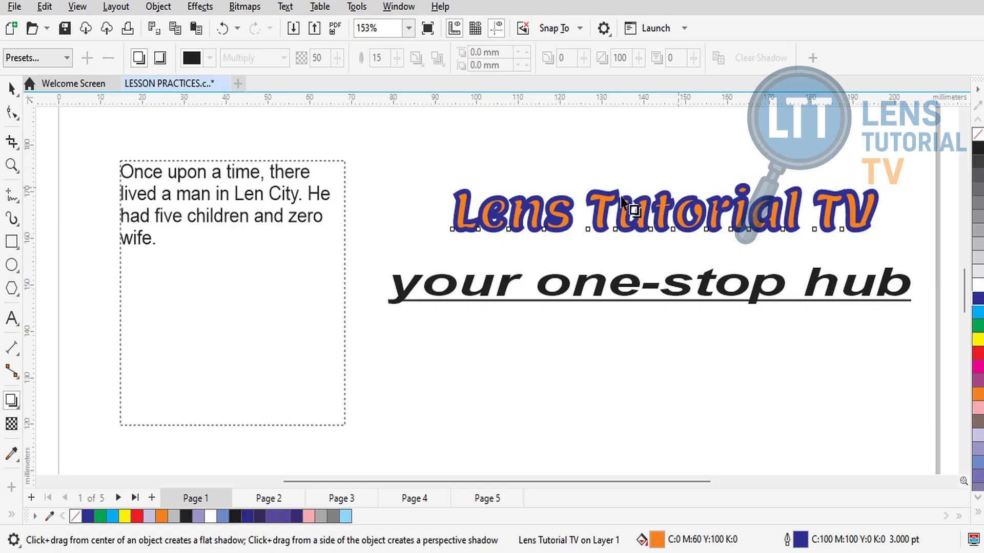
drag(661, 204, 615, 256)
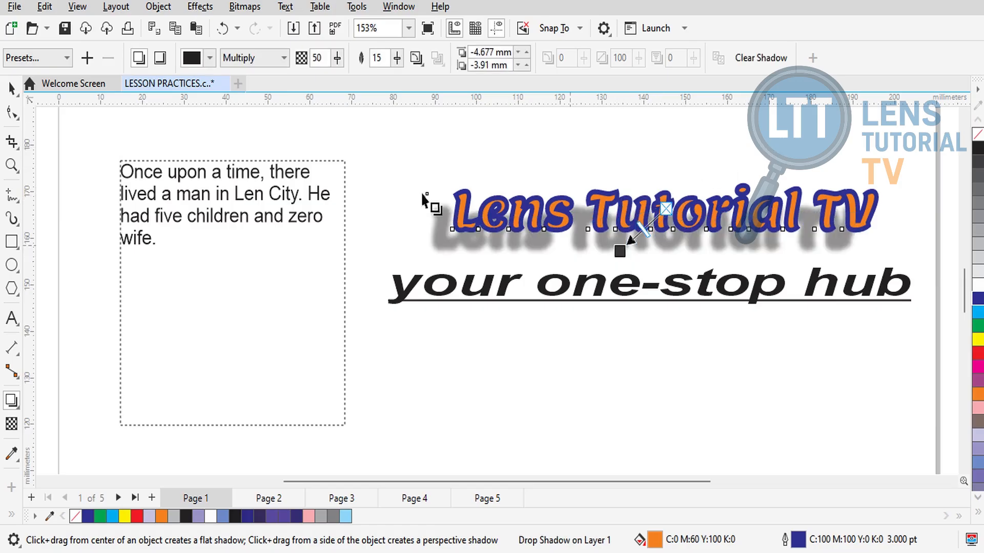
Step: Apply the Small Glow preset to the shadow of "Lens Tutorial TV" and set the shadow color to black
click(66, 58)
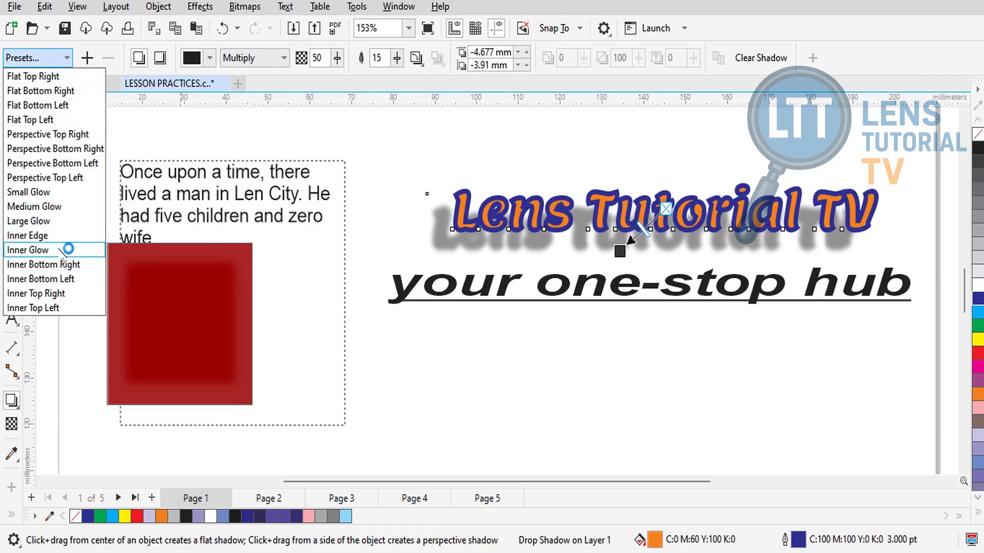
click(57, 193)
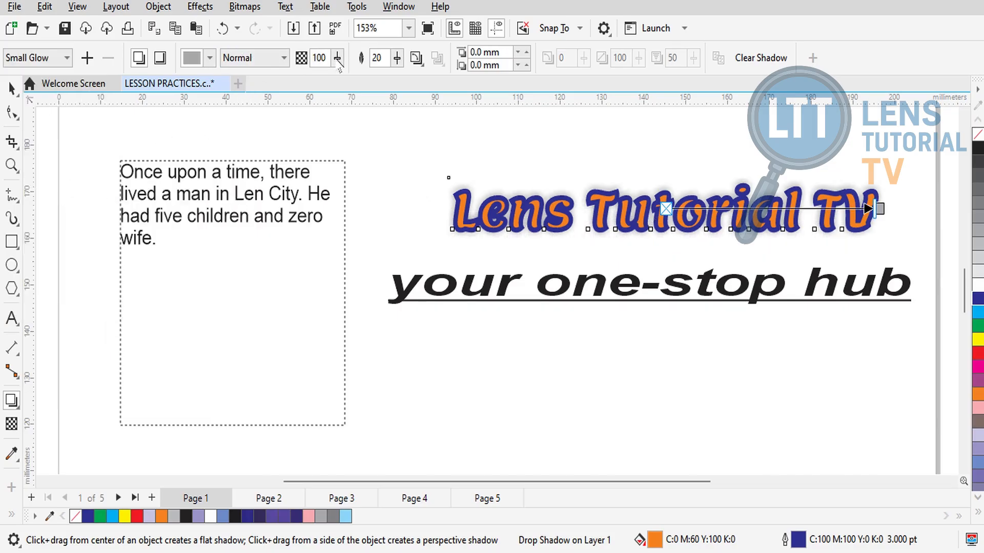
click(210, 58)
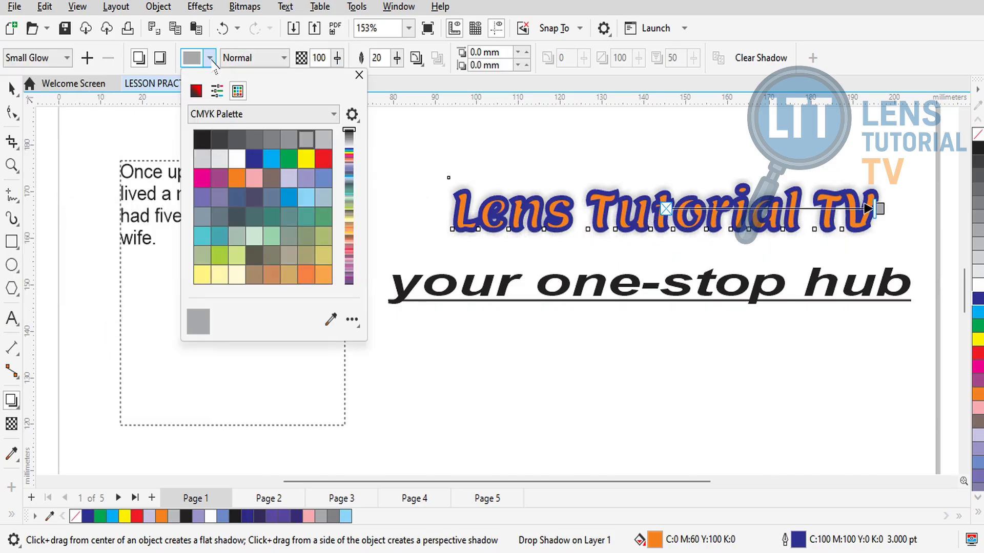
click(202, 138)
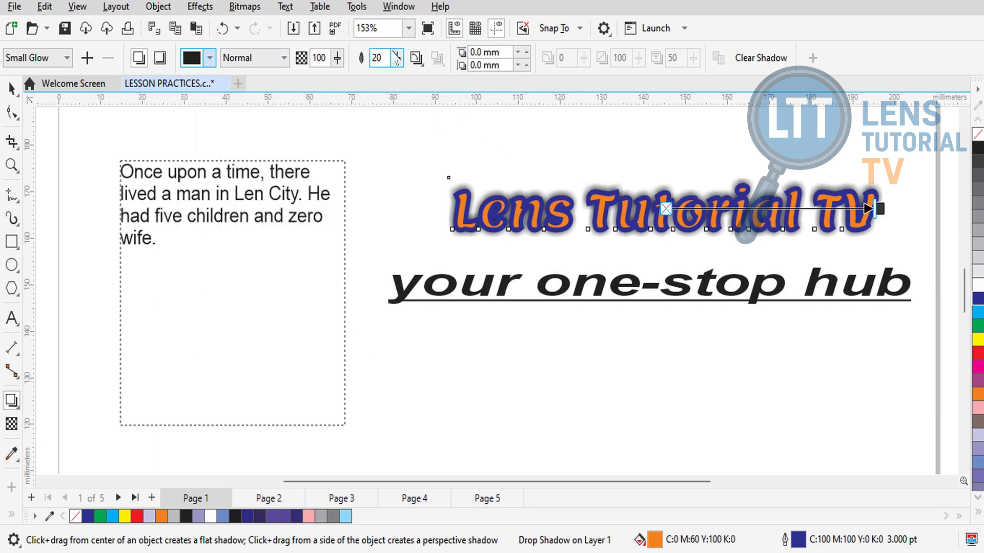
Step: Raise the shadow feathering to 74, reduce it to 47, and clear the shadow from the "Lens Tutorial TV" text
click(397, 59)
click(397, 59)
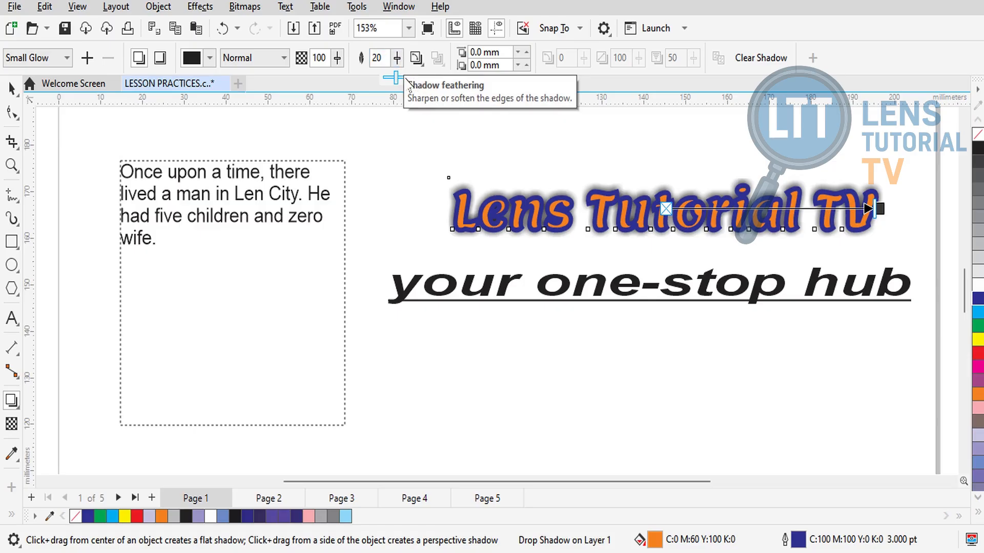
drag(398, 78, 430, 80)
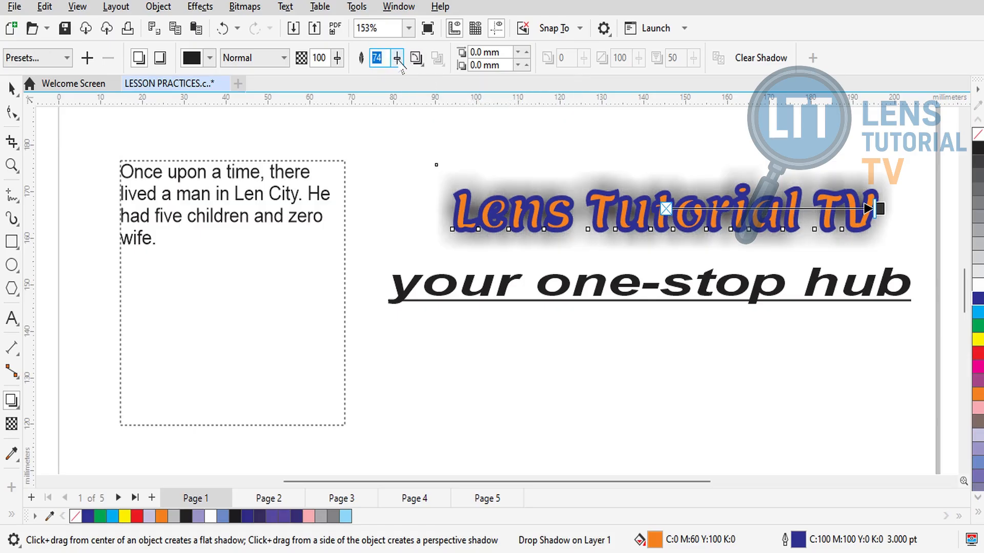
click(397, 58)
click(397, 58)
click(397, 58)
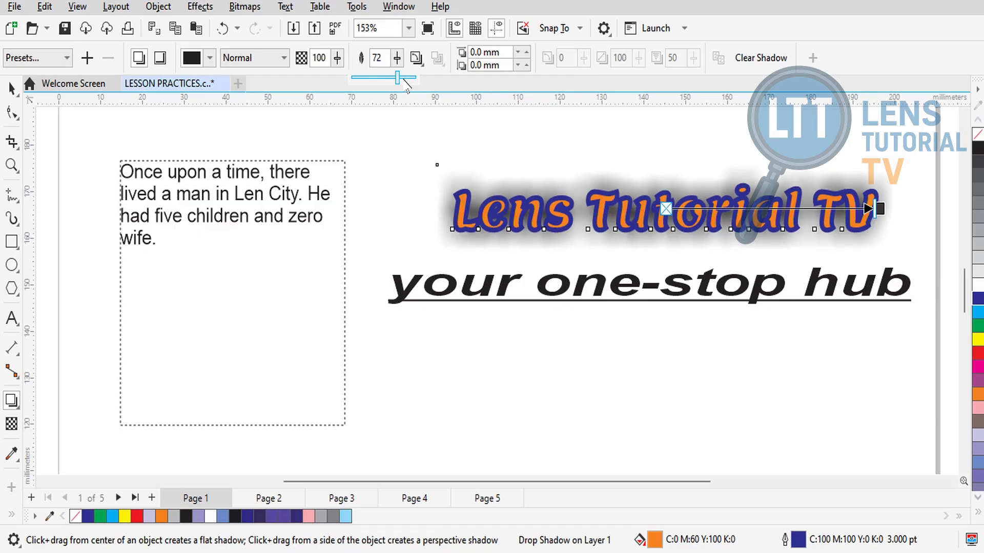
click(397, 59)
click(396, 58)
drag(398, 78, 380, 78)
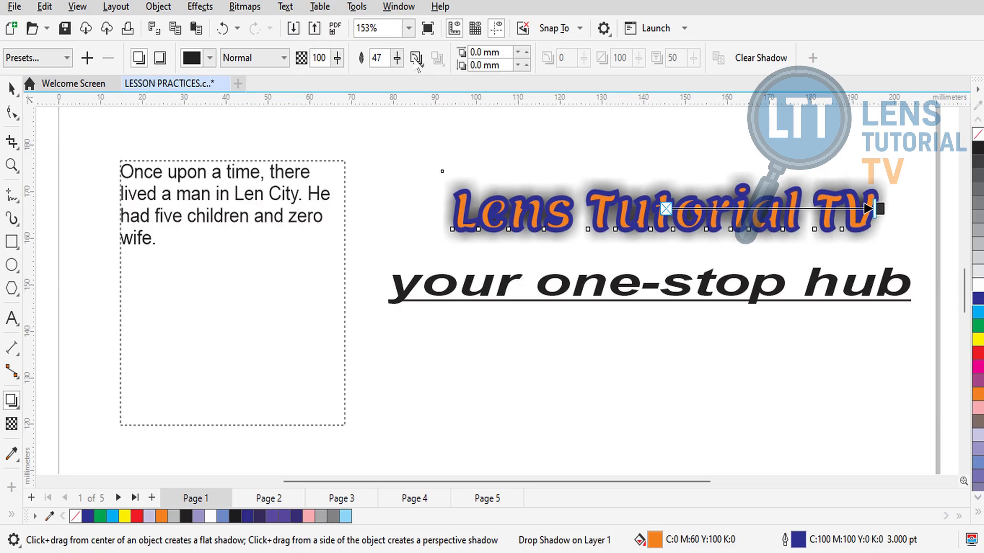
click(757, 60)
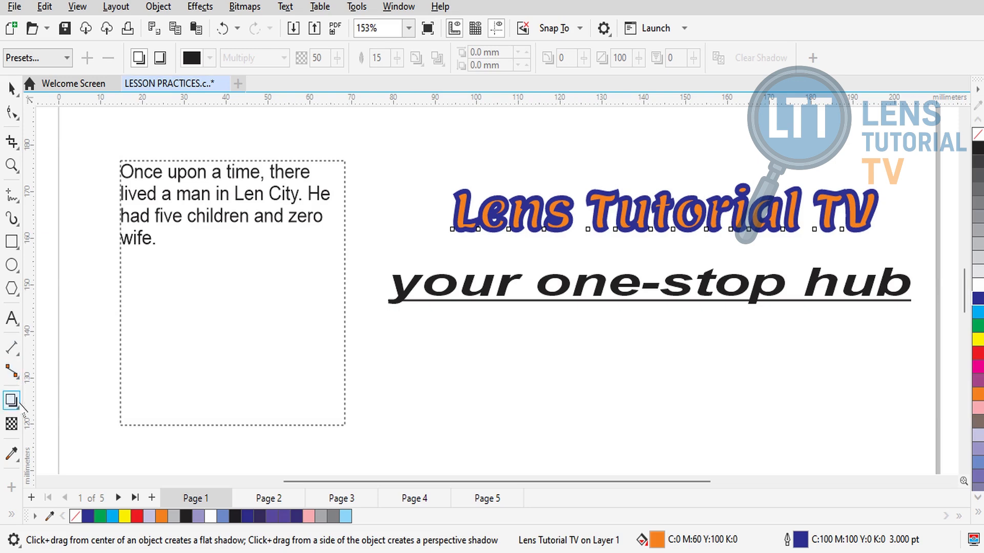
Step: Apply an envelope to the "Lens Tutorial TV" text and bulge its top and bottom edges outward at the centre
click(19, 407)
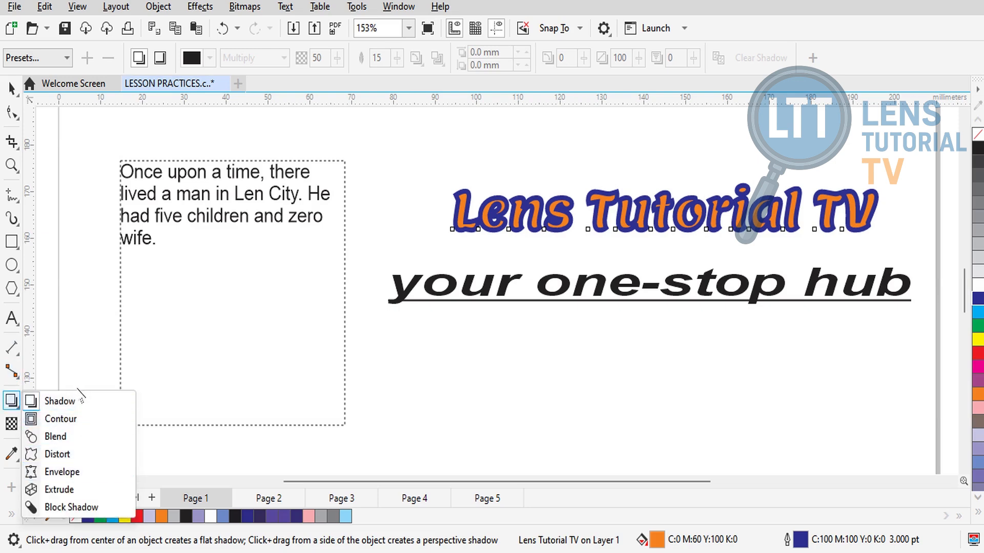
click(89, 473)
click(661, 223)
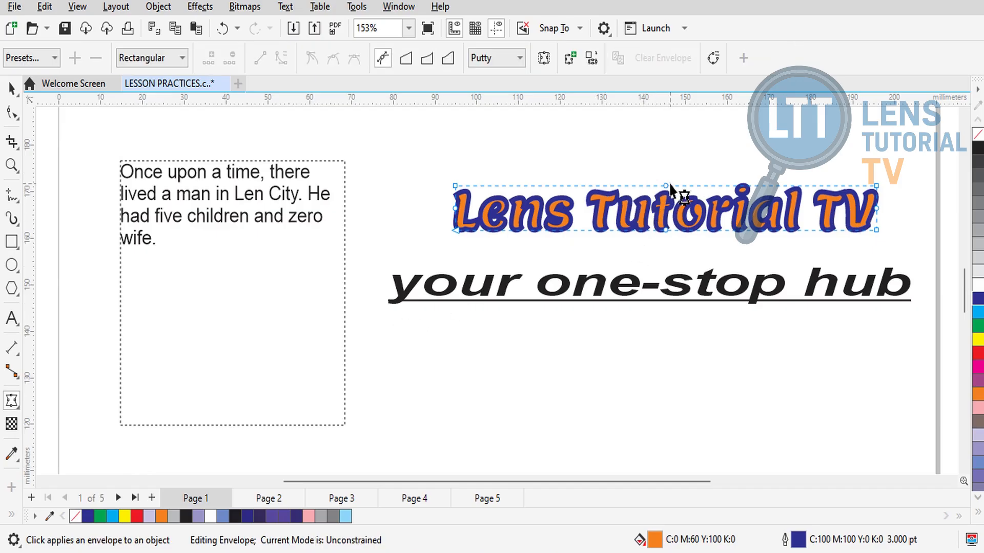
drag(666, 187, 665, 161)
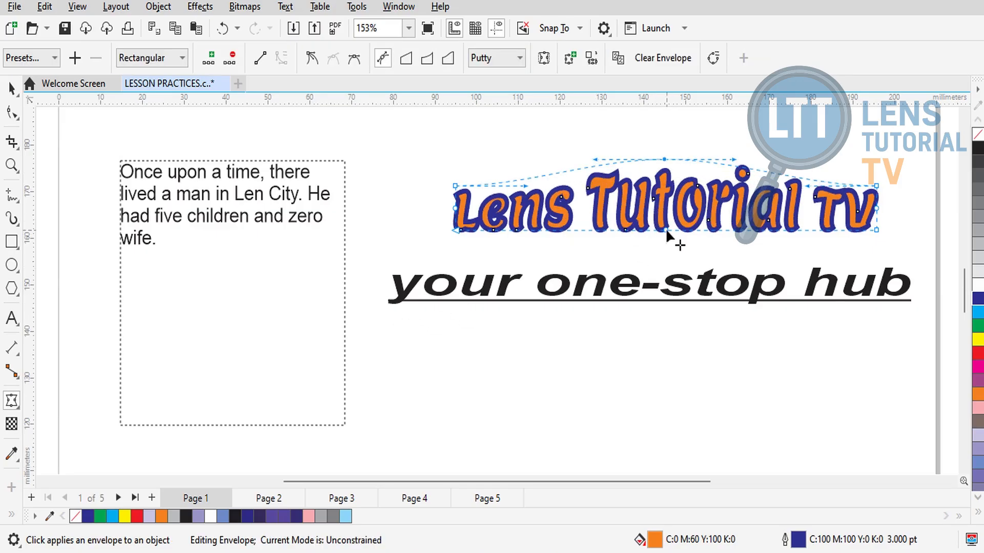
drag(665, 230, 671, 252)
Step: Pull the envelope's upper edge up and outward near both ends, and raise the centre of its lower edge into an arch
click(557, 173)
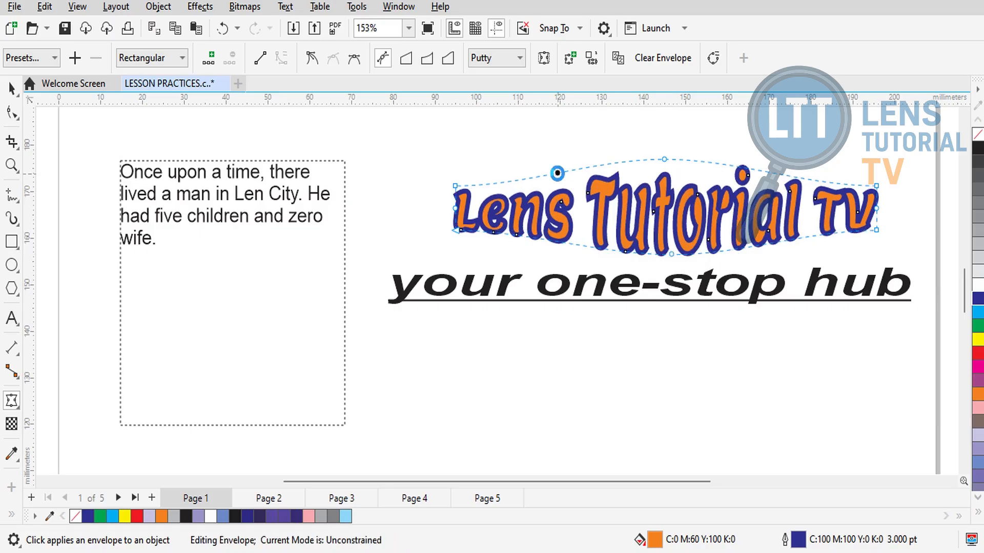
drag(557, 174, 493, 140)
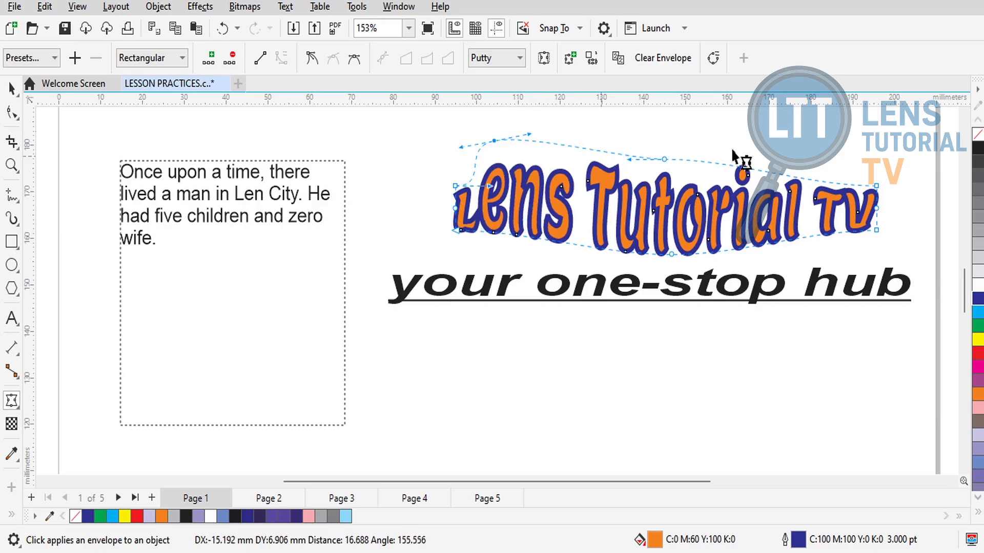
drag(783, 183, 840, 146)
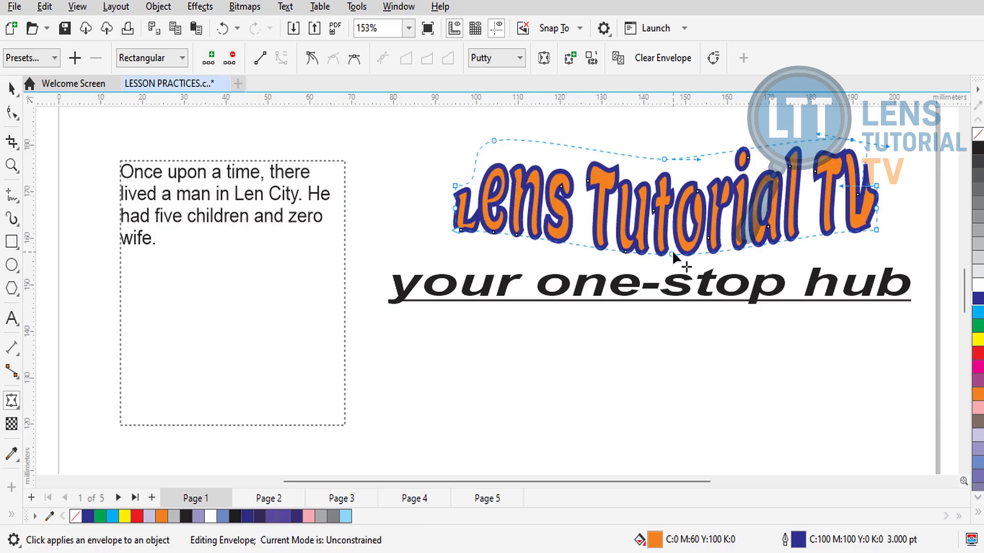
drag(669, 252, 670, 202)
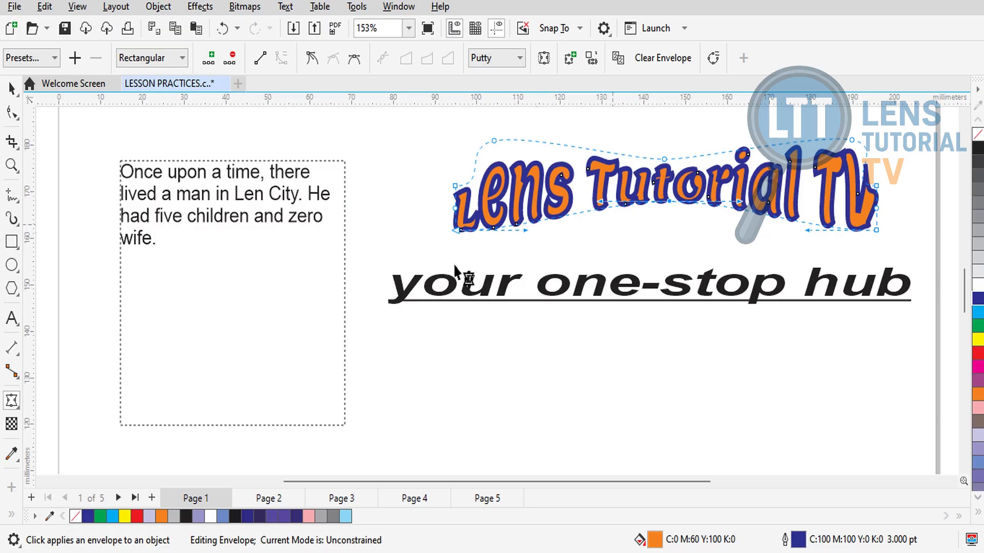
Step: Duplicate the enveloped "Lens Tutorial TV" text about 50 mm below the original, and clear the envelope from the original
key(space)
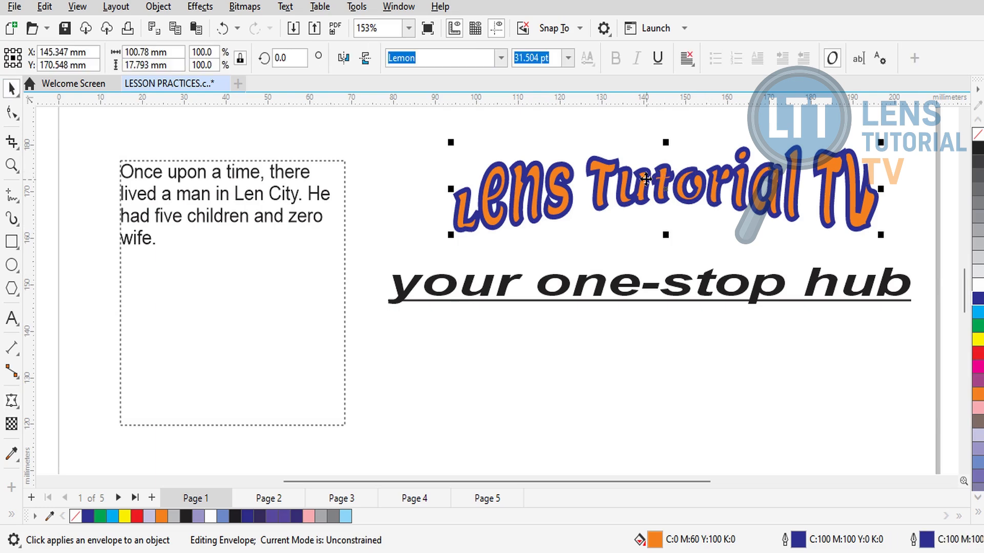
drag(650, 302, 646, 461)
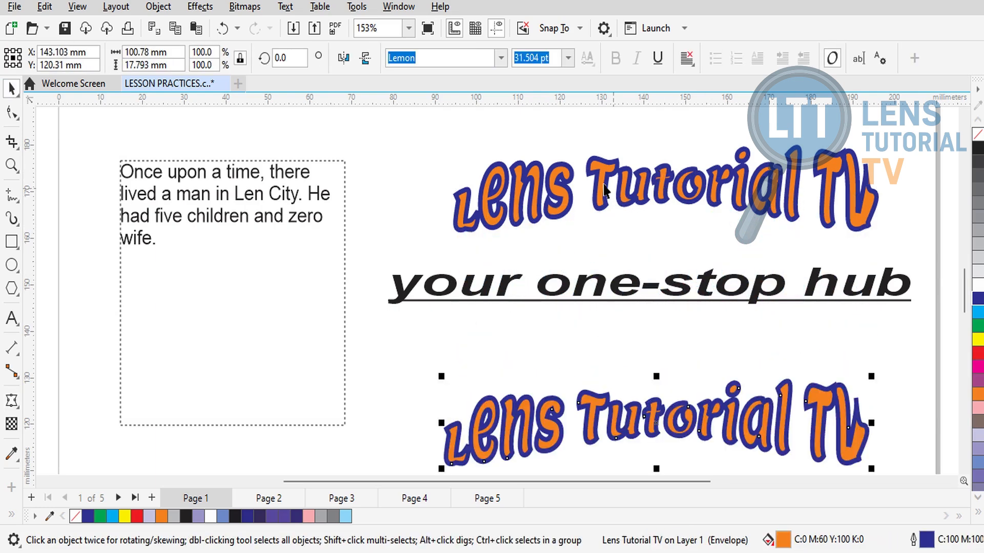
click(603, 185)
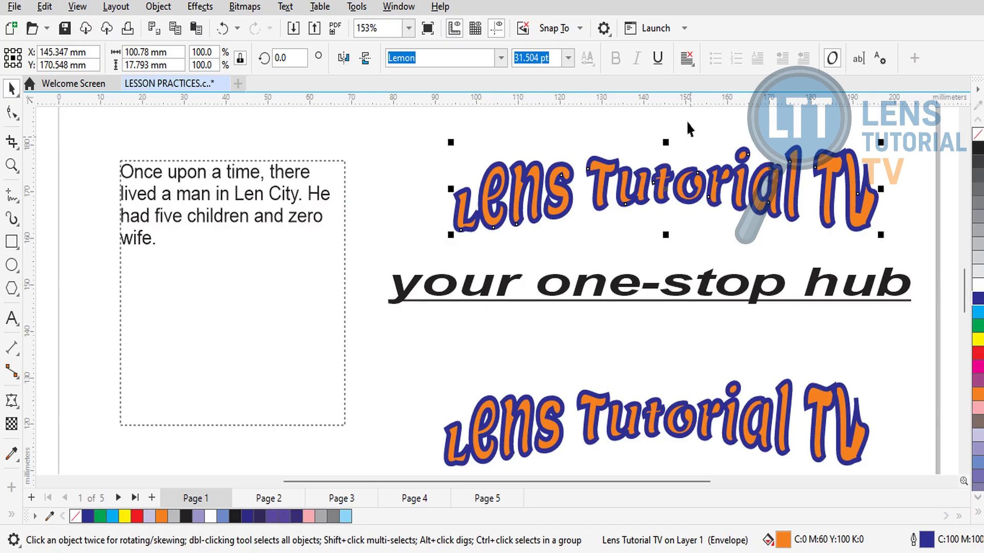
click(686, 61)
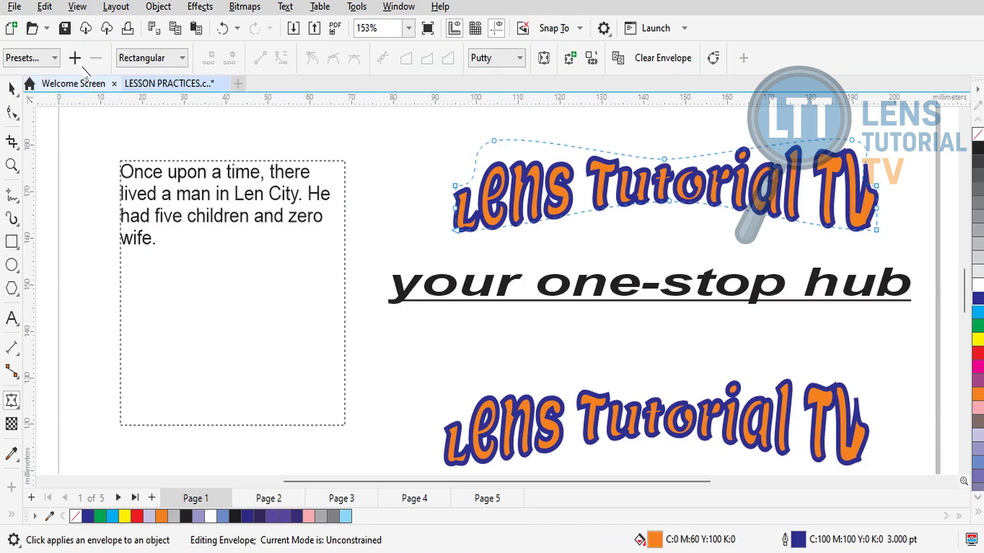
click(56, 59)
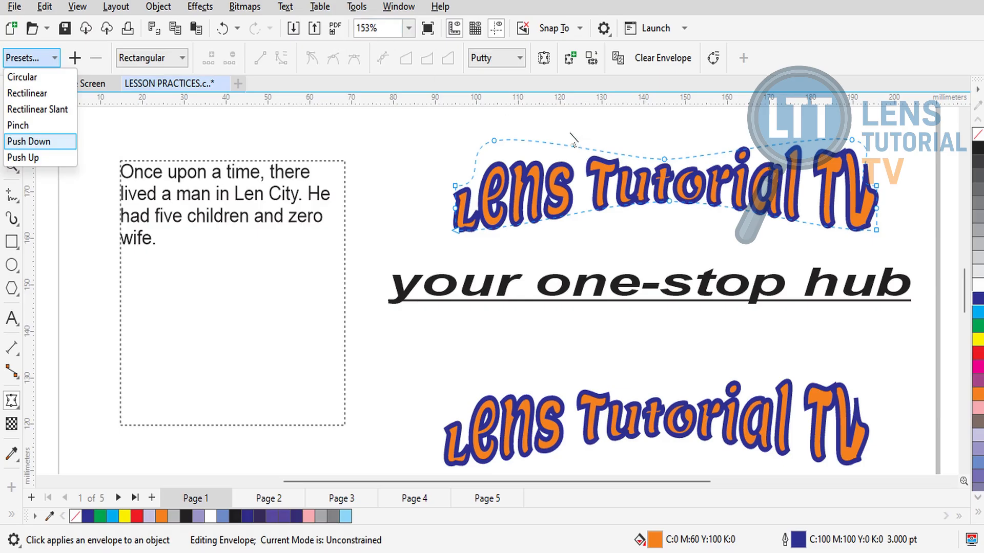
click(597, 118)
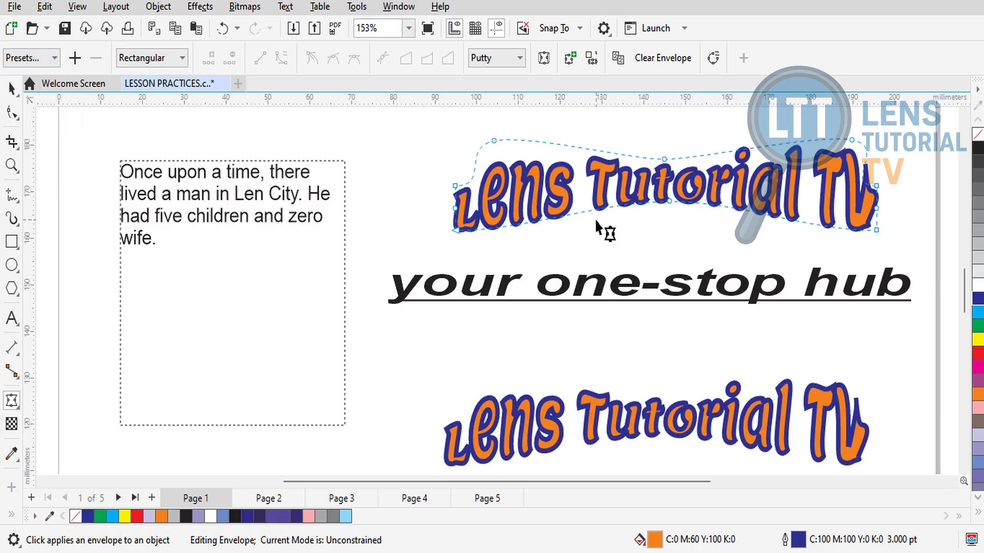
click(680, 58)
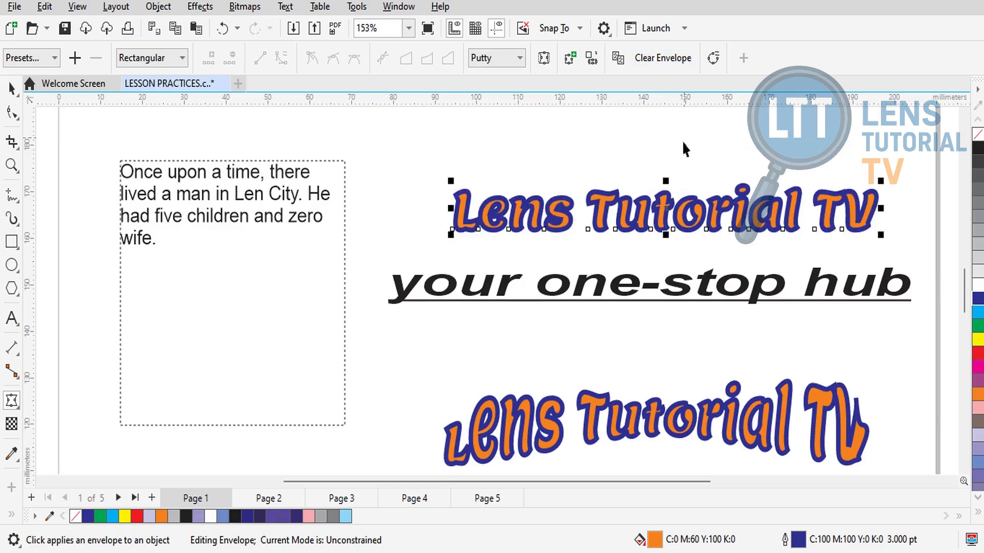
key(space)
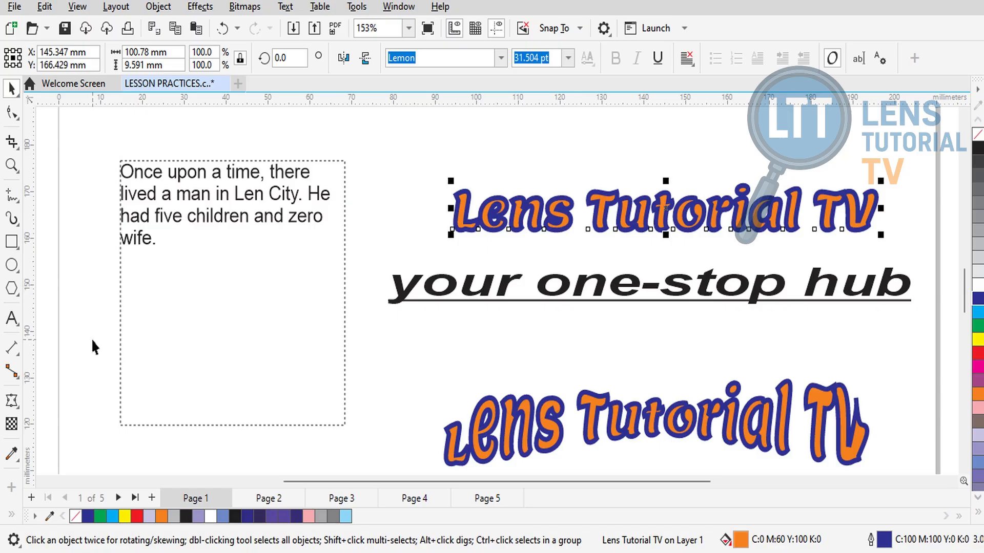
Step: Add an outward contour offset about 3.4 mm around the upper "Lens Tutorial TV" text
click(12, 400)
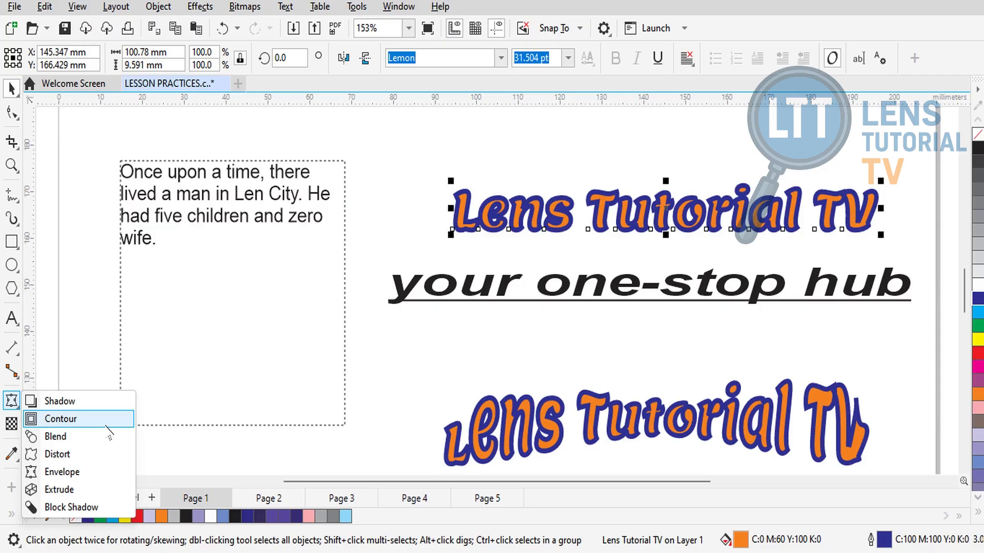
click(105, 423)
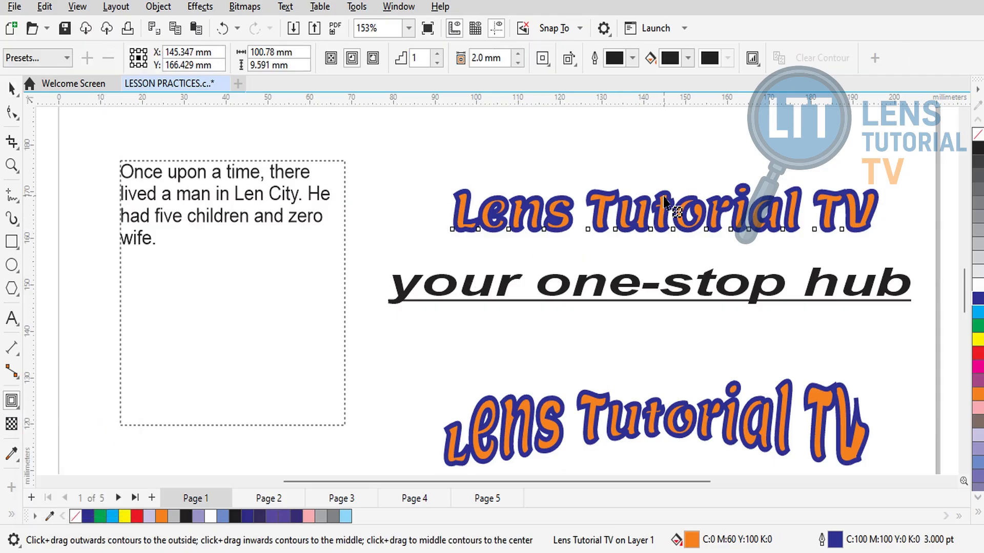
drag(667, 193, 668, 169)
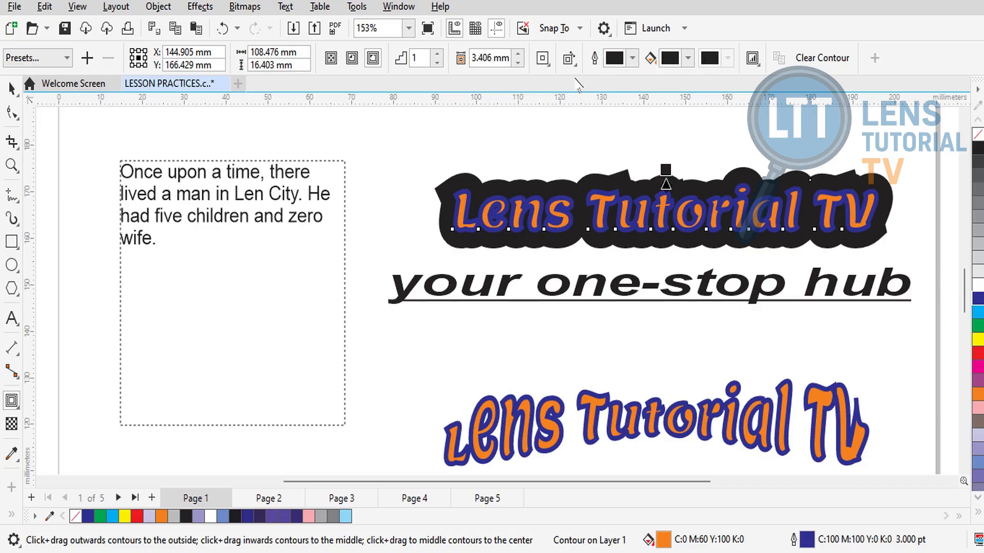
Step: Raise the contour of the upper "Lens Tutorial TV" text to 3 steps, and reduce it to 1 step
click(436, 50)
click(435, 50)
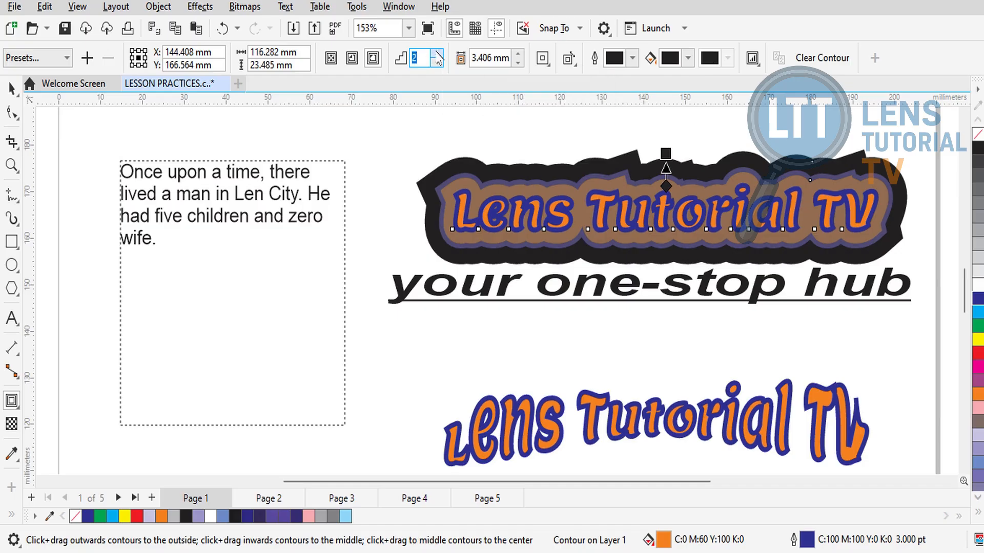
click(436, 52)
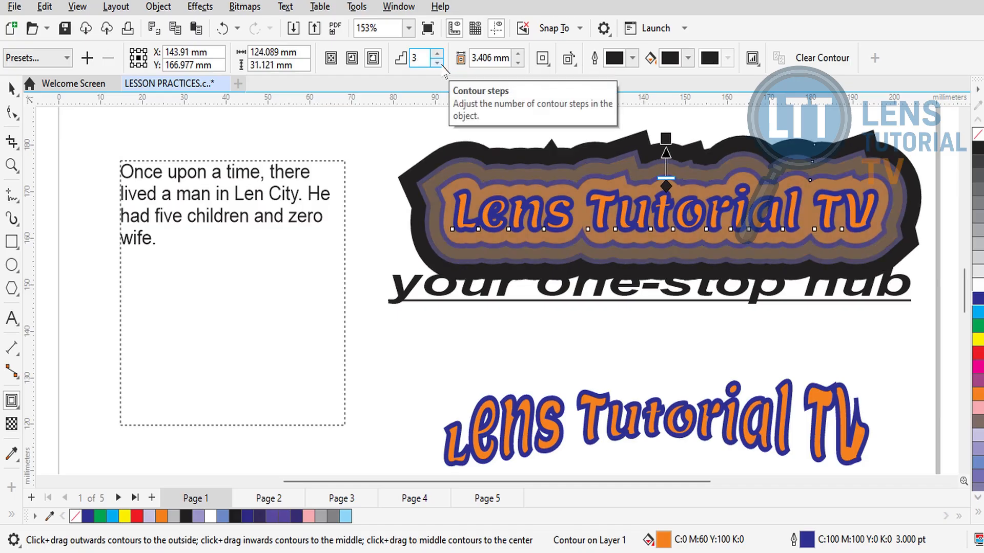
click(438, 63)
click(437, 63)
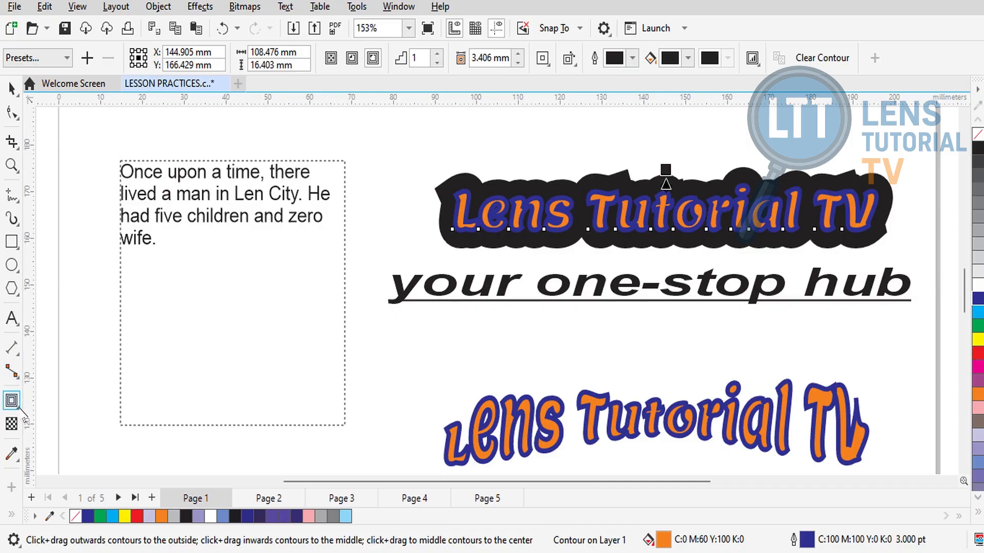
Step: Remove the underline from the "your one-stop hub" text
click(19, 408)
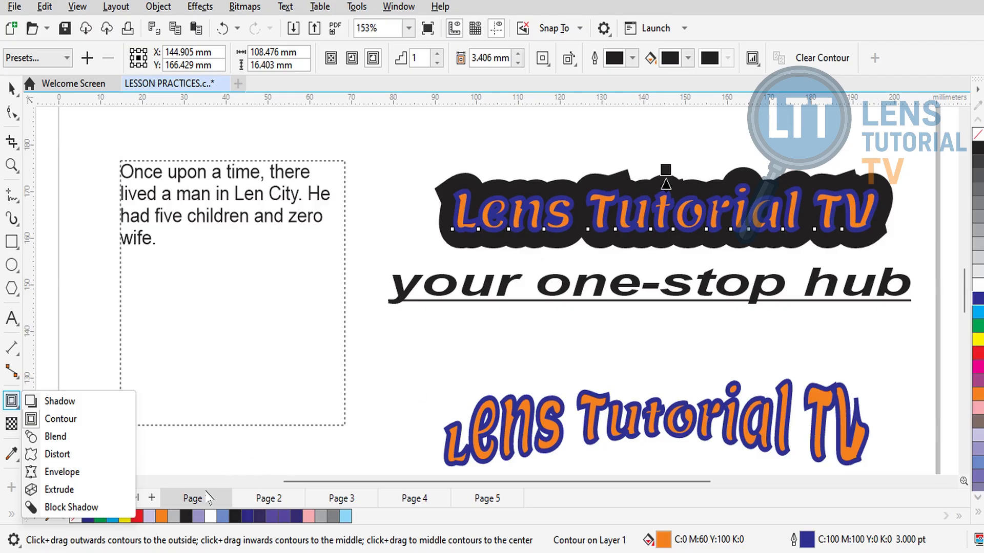
click(584, 292)
click(587, 299)
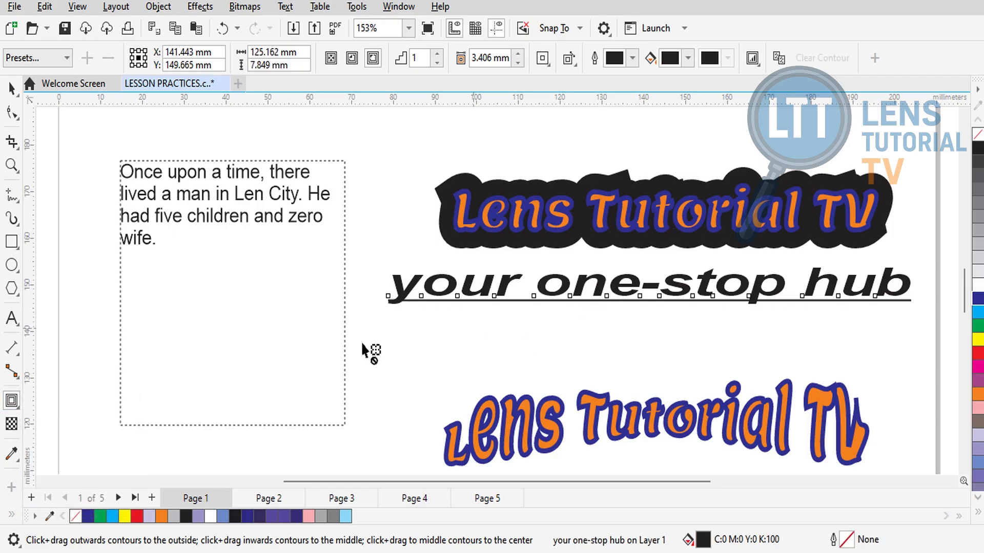
click(13, 91)
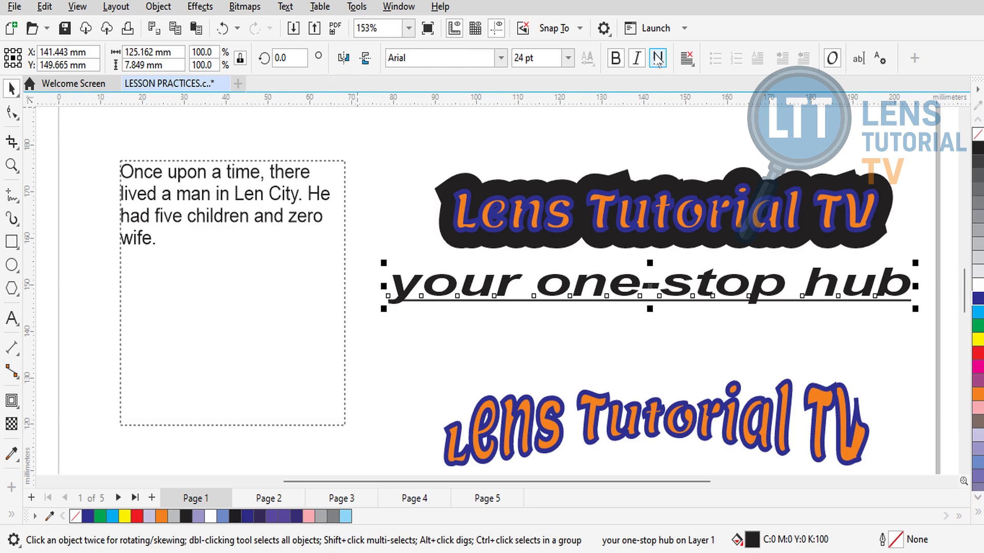
Step: Move the paragraph text frame up and to the left, and scale "your one-stop hub" down to about 80 mm wide
click(296, 303)
drag(296, 303, 522, 311)
click(483, 290)
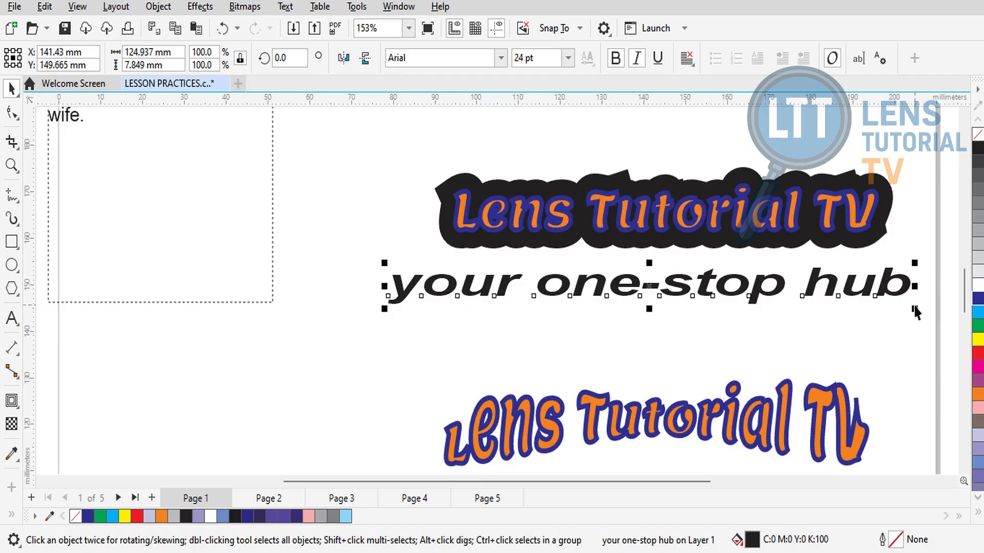
drag(917, 309, 723, 292)
Step: Draw an ellipse about 48.7 mm wide and 24.9 mm high below the paragraph text frame
click(254, 331)
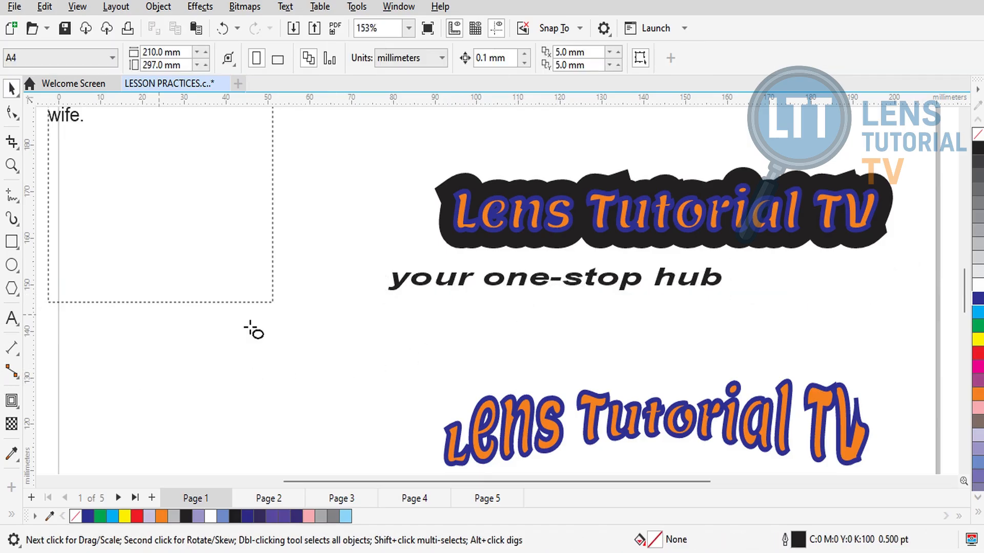
drag(428, 436, 215, 310)
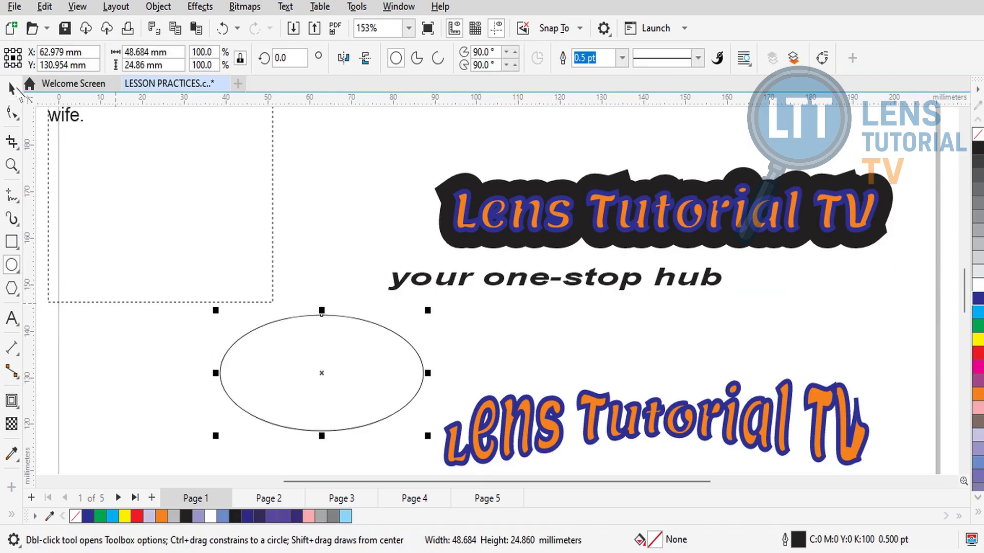
key(space)
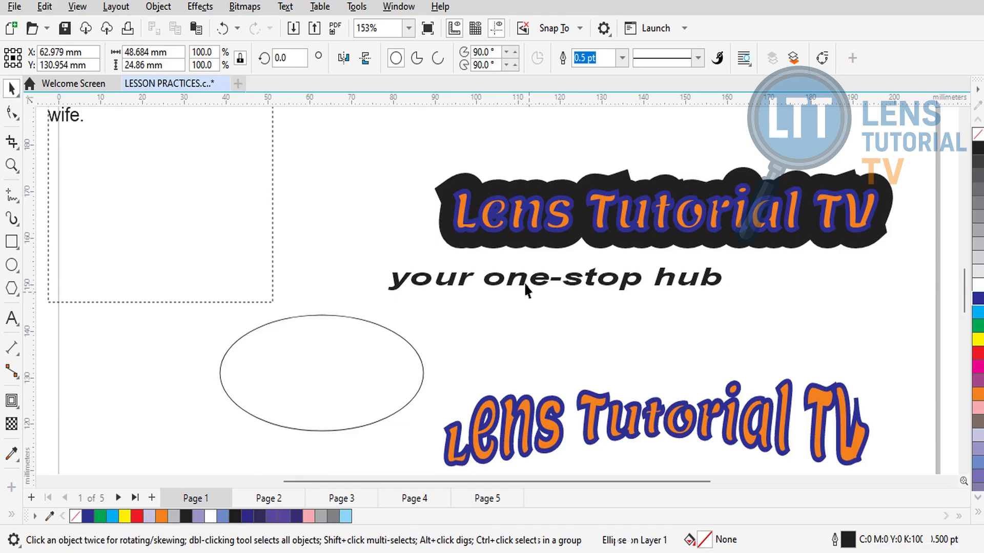
Step: Fit the "your one-stop hub" text to the ellipse's path, centred along its upper curve
click(528, 290)
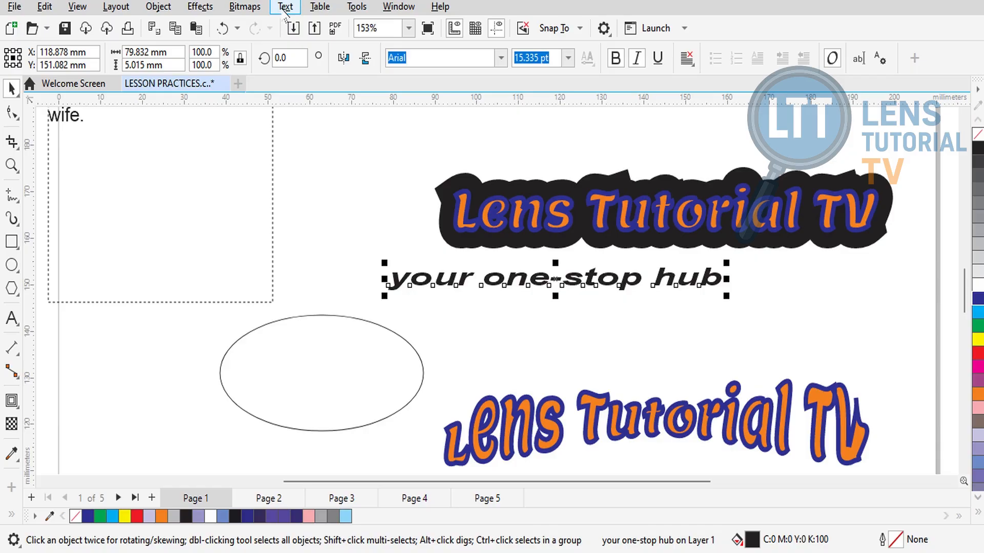
click(286, 6)
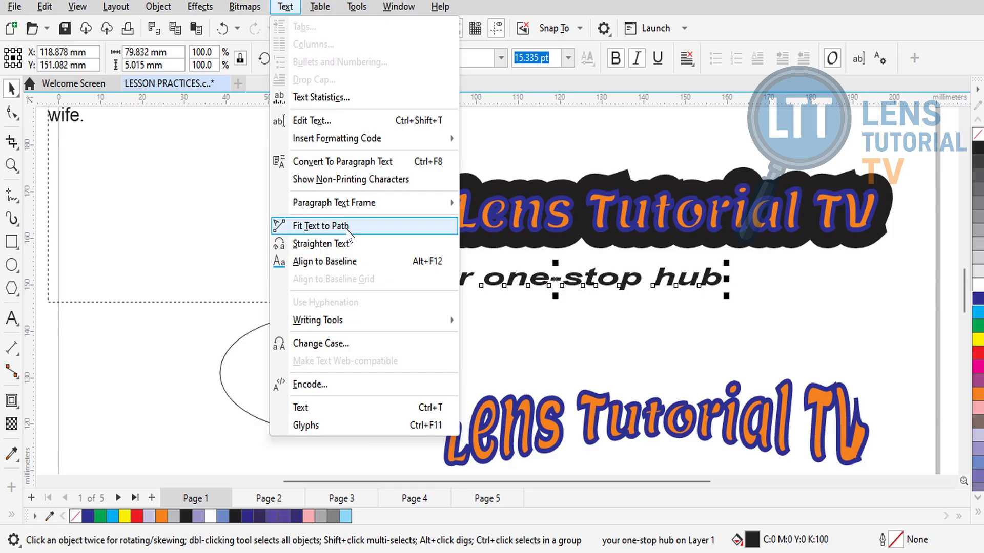
click(347, 226)
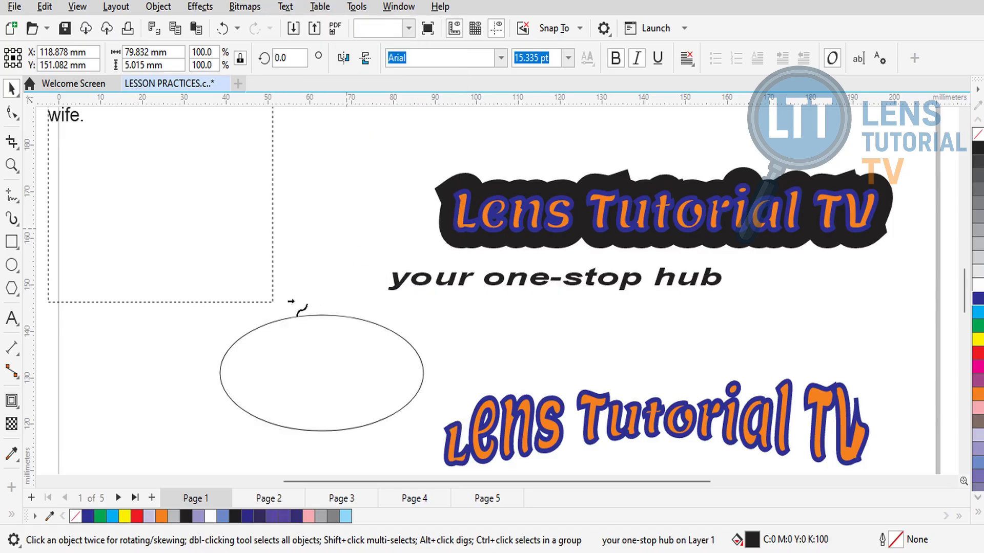
click(322, 314)
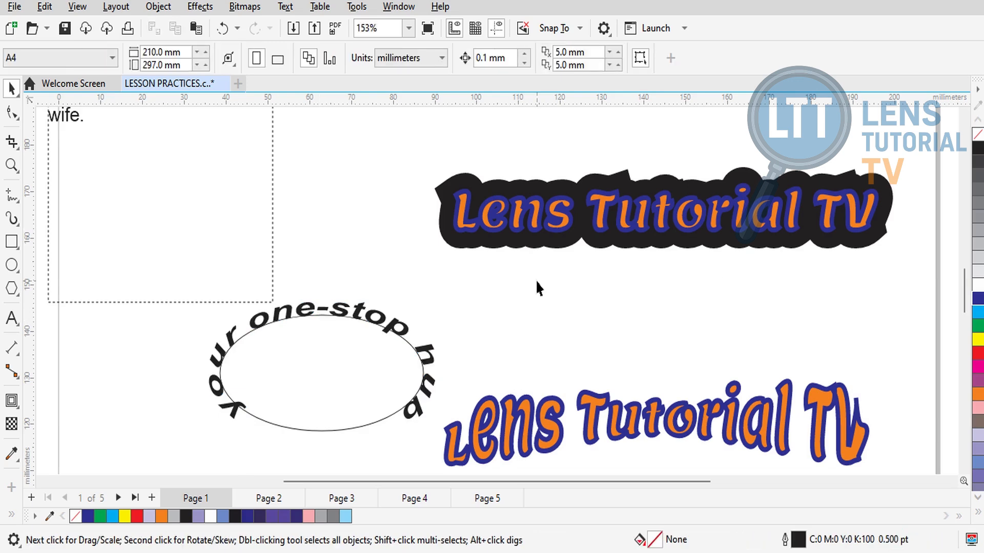
Step: Undo fitting the text to the path, and delete the ellipse
key(ctrl+z)
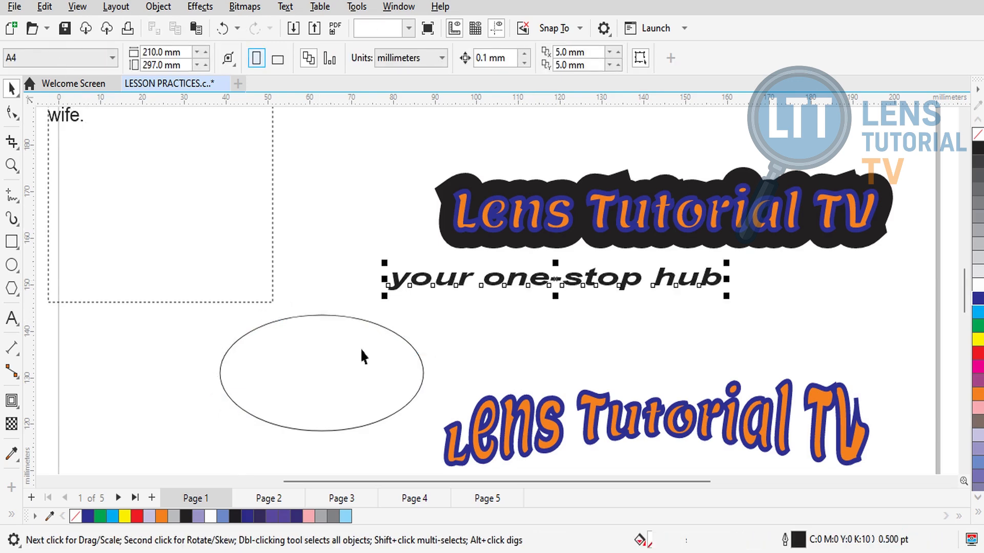
click(340, 333)
key(Delete)
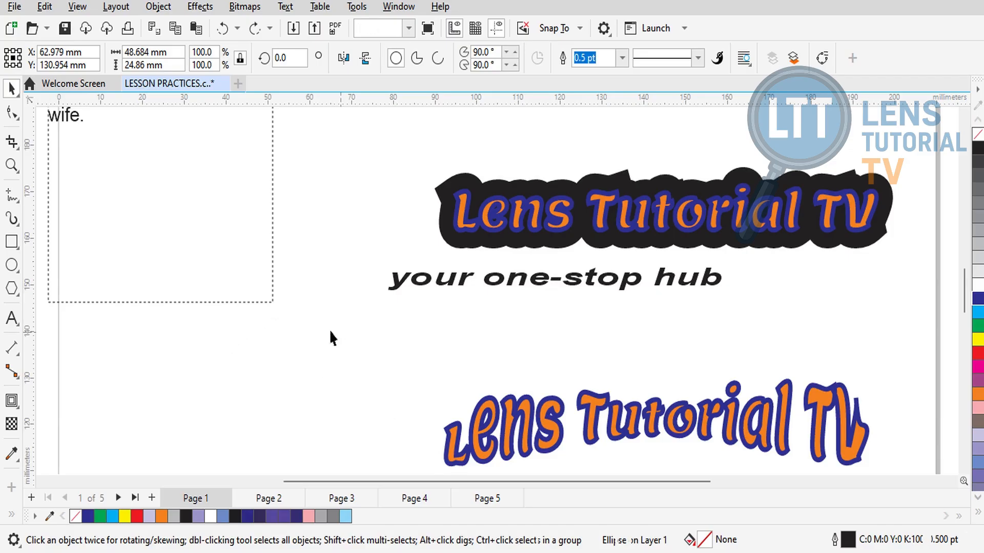
Step: Draw a horizontal line about 100 mm long below "your one-stop hub" and bend its middle downward into a smooth curve about 10.7 mm deep
click(12, 194)
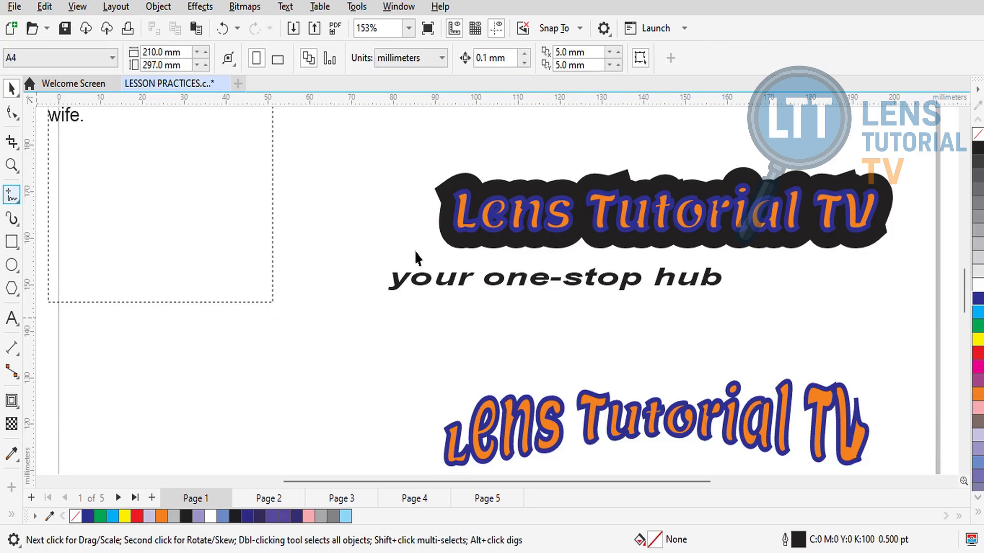
click(403, 319)
ctrl+click(821, 319)
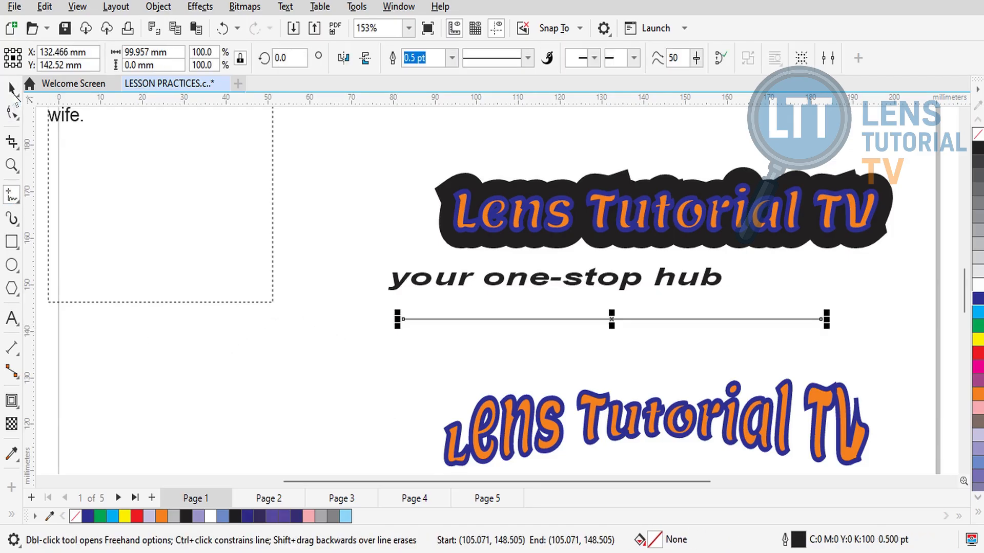
click(13, 112)
double_click(604, 319)
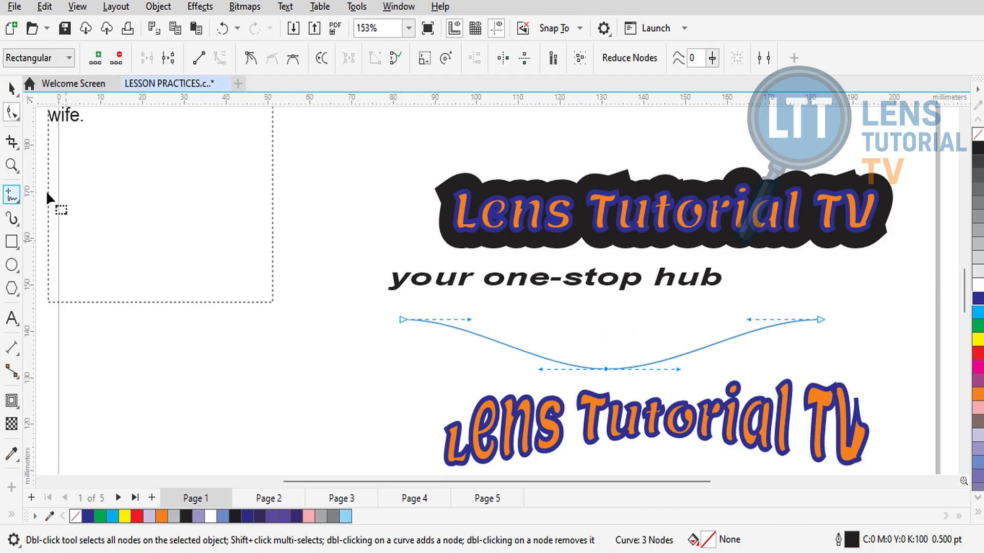
click(12, 89)
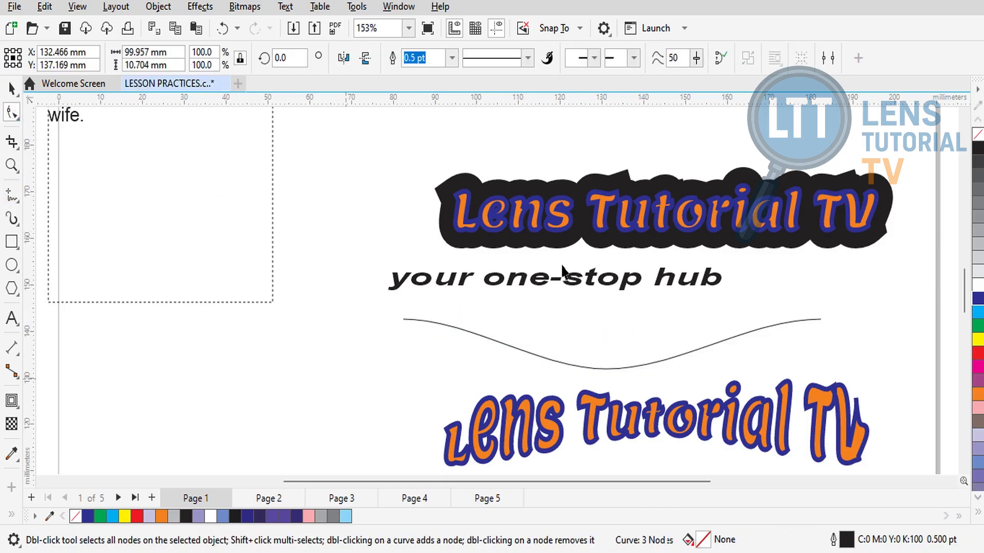
Step: Stretch the "your one-stop hub" text horizontally to about 97.4 mm wide, keeping its height
click(549, 281)
click(548, 280)
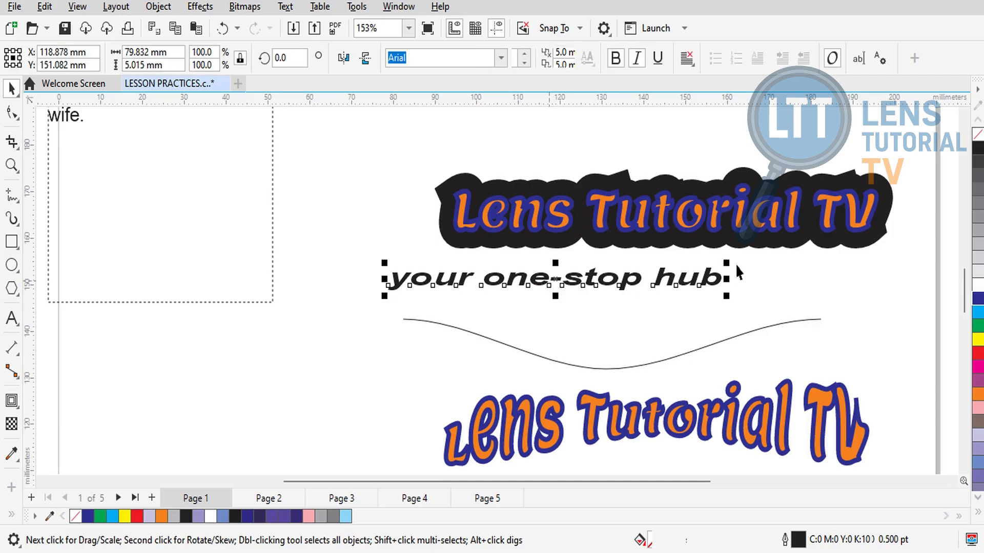
drag(733, 284, 806, 281)
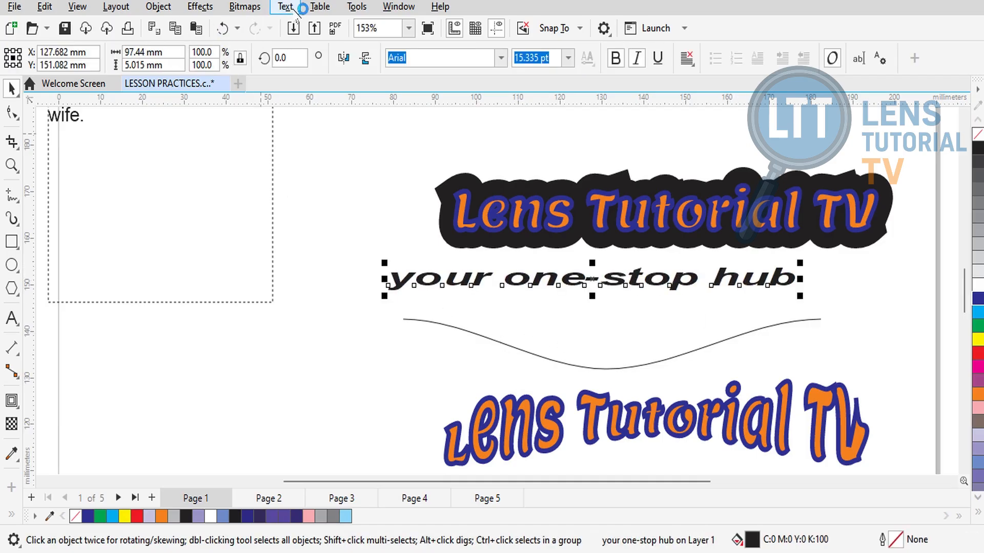
Step: Fit the "your one-stop hub" text to the curved line, running along its underside at an offset of about -3.9 mm
click(285, 7)
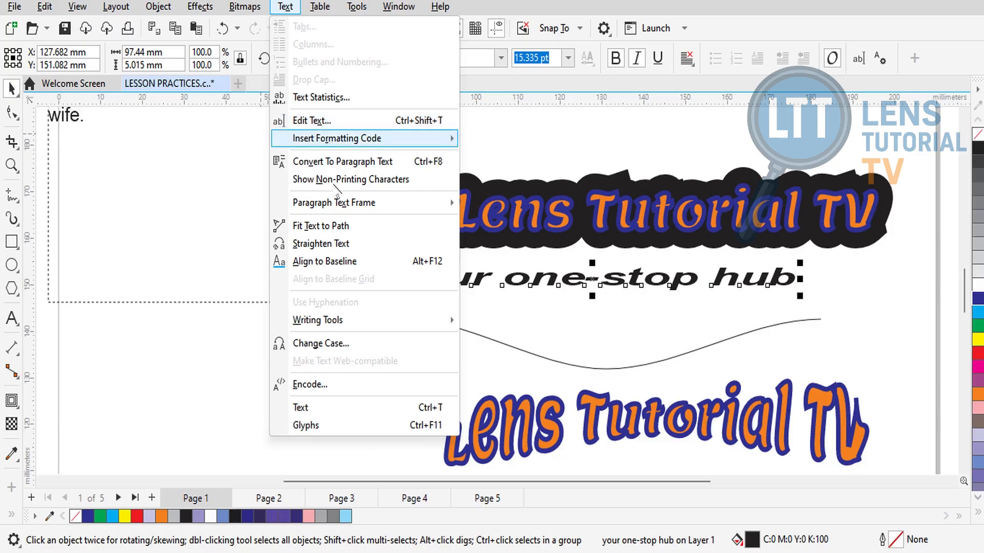
click(350, 231)
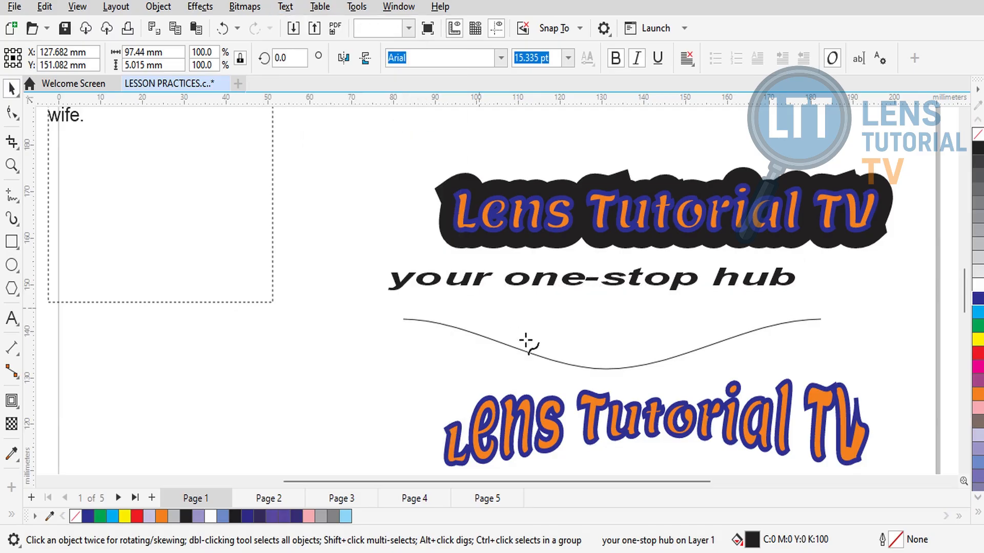
click(412, 331)
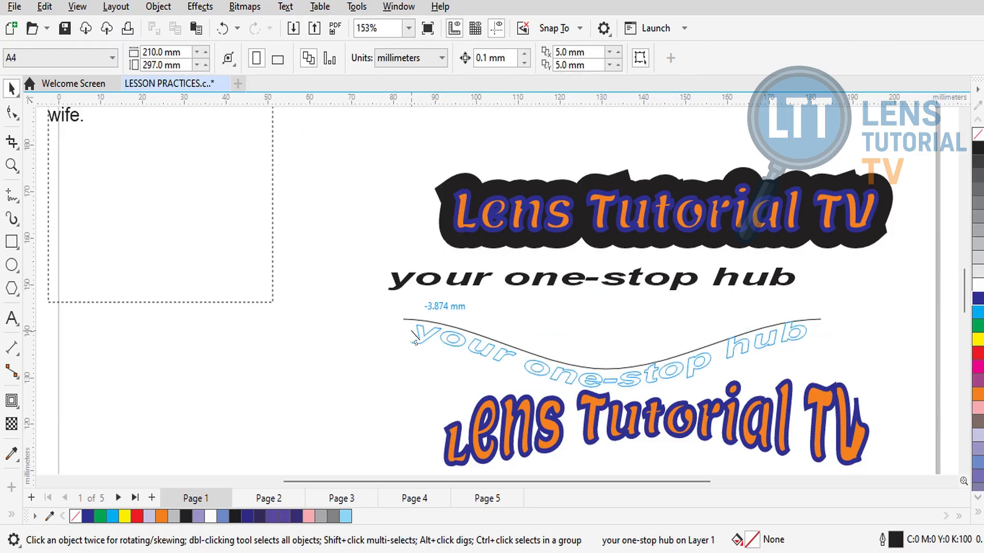
click(591, 379)
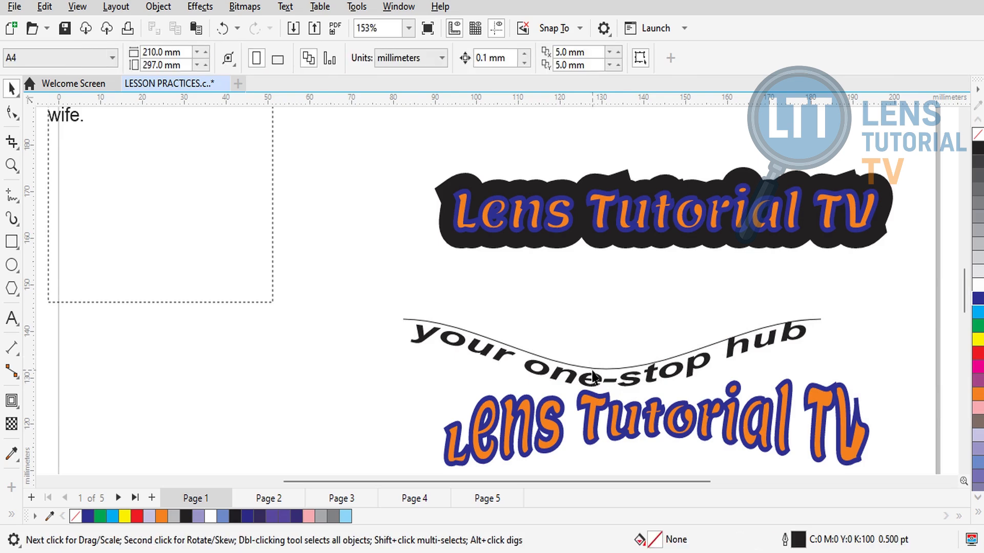
Step: Move the curved text together with its path up and to the right, beneath the black-contoured "Lens Tutorial TV"
drag(612, 394, 647, 325)
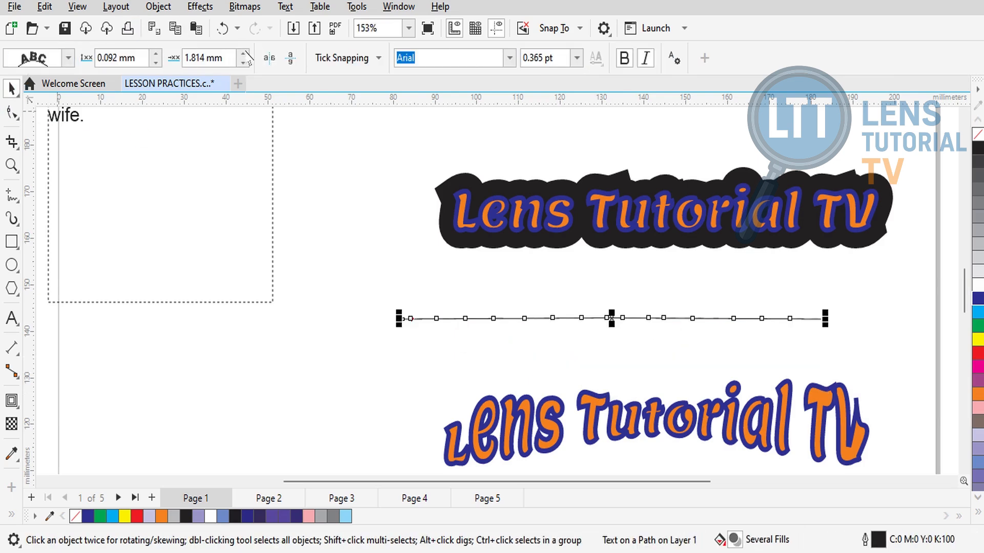
click(222, 29)
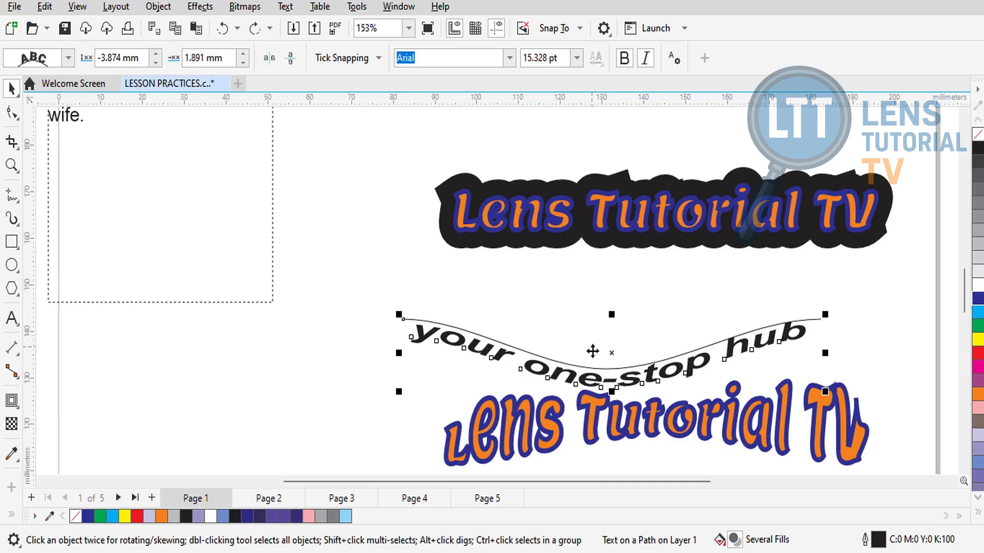
drag(605, 362, 665, 308)
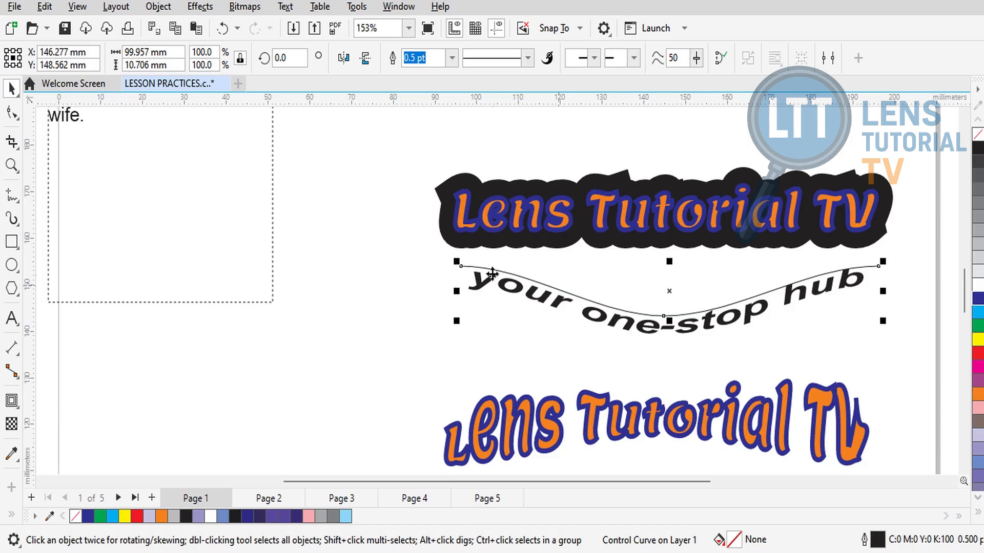
Step: Break the "your one-stop hub" text apart from its path and delete the curved line
click(172, 9)
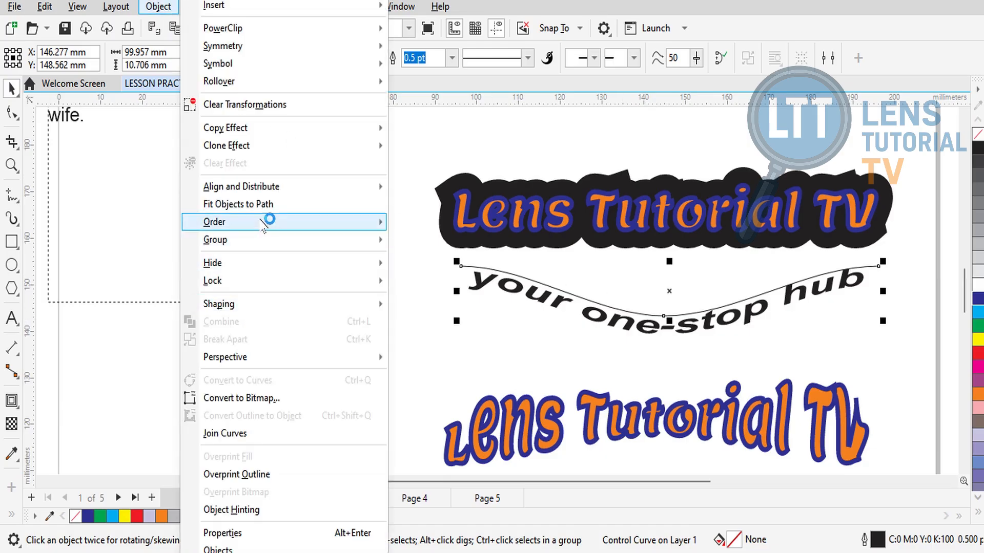
mouse_move(240, 186)
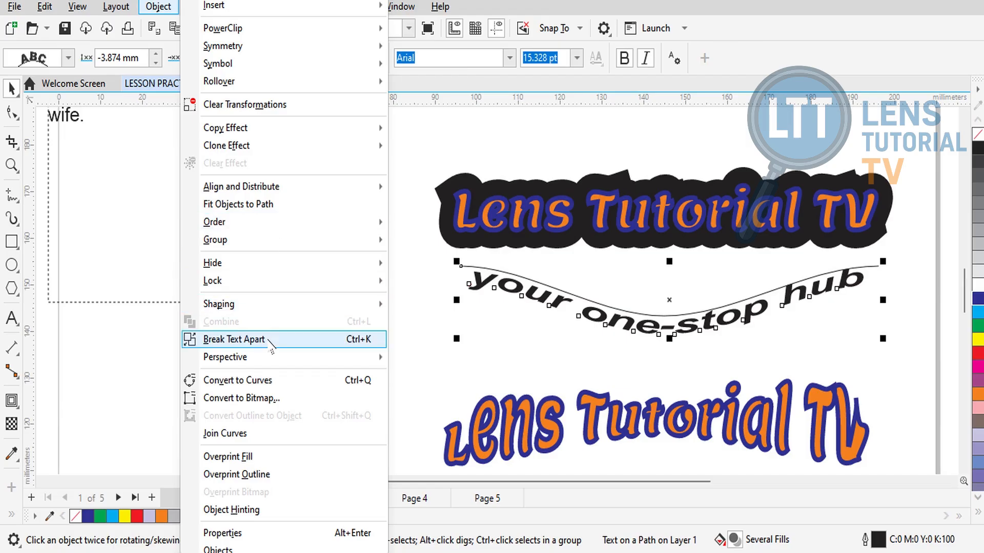
click(268, 339)
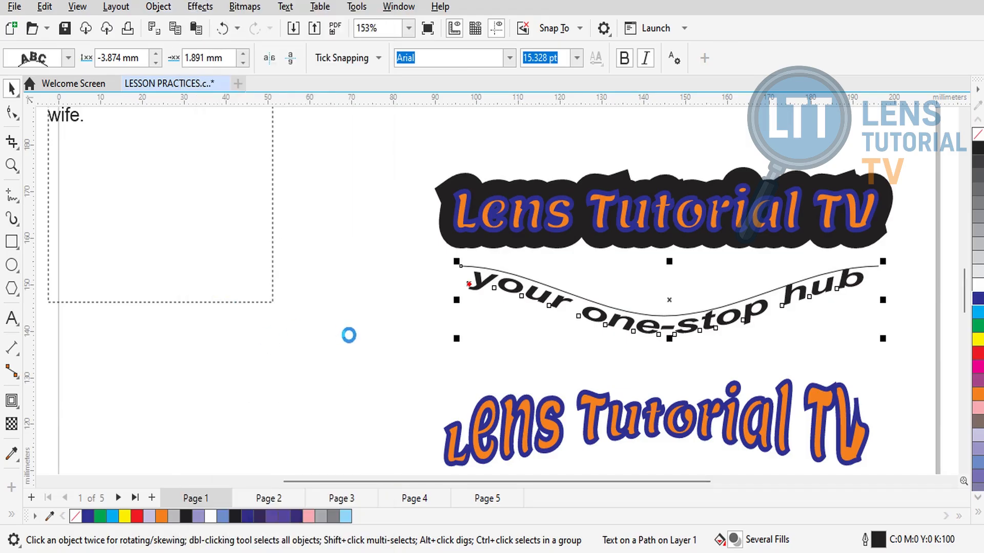
click(456, 270)
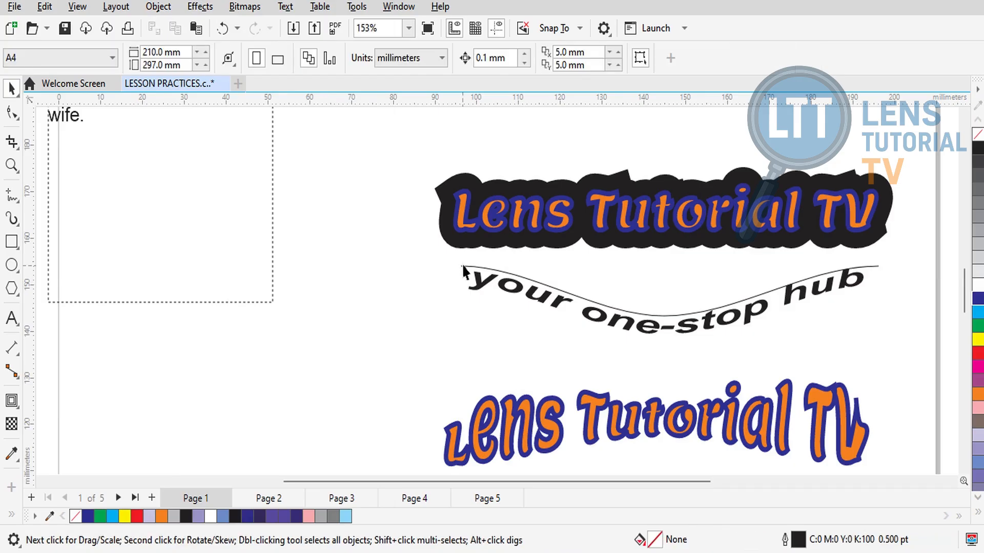
click(466, 268)
drag(671, 293, 294, 369)
key(Delete)
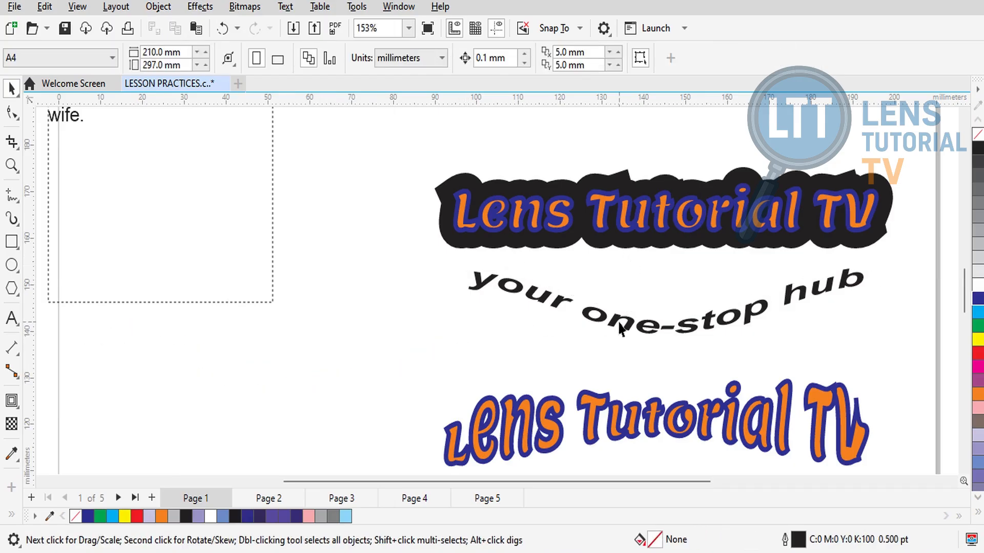
Step: Move the curved "your one-stop hub" text up close beneath the black-contoured "Lens Tutorial TV"
click(617, 314)
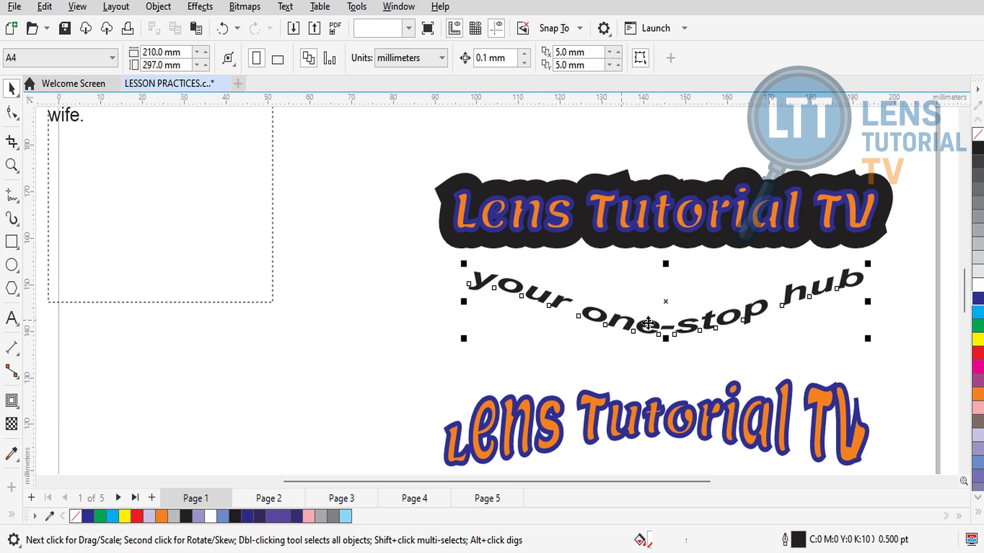
click(559, 349)
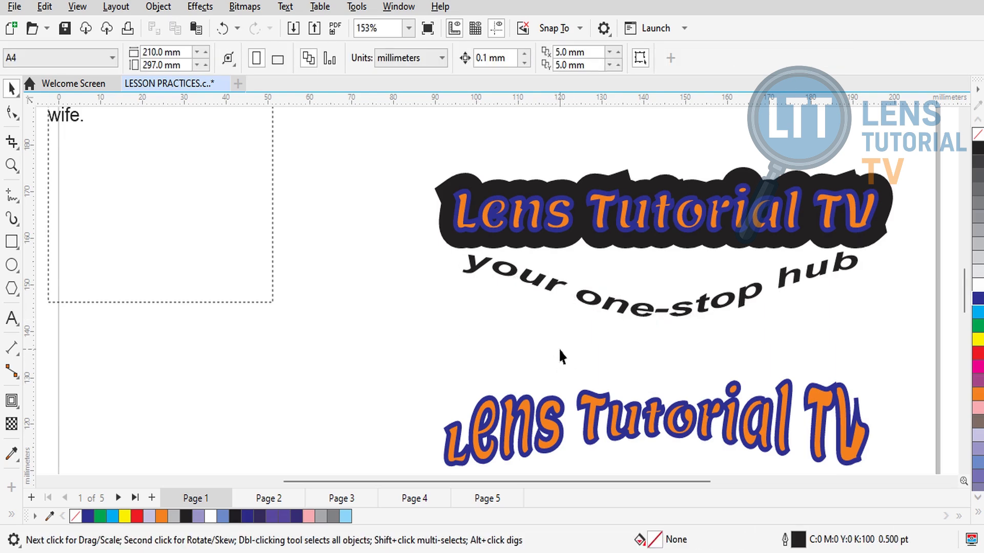
Step: Add artistic text "Lens Tutorial TV" below the paragraph text frame and enlarge it proportionally to about 93 mm wide
scroll(559, 349, down, 1)
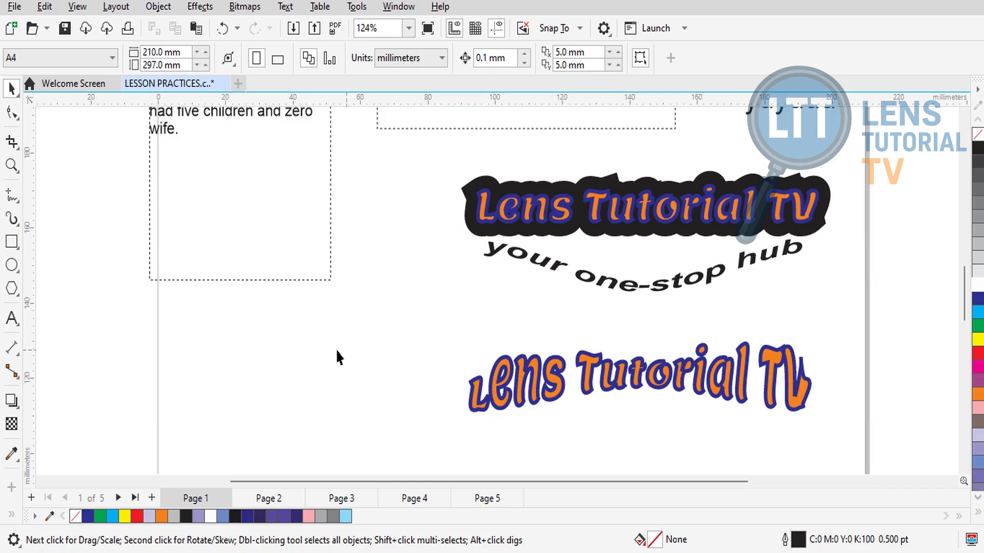
click(12, 320)
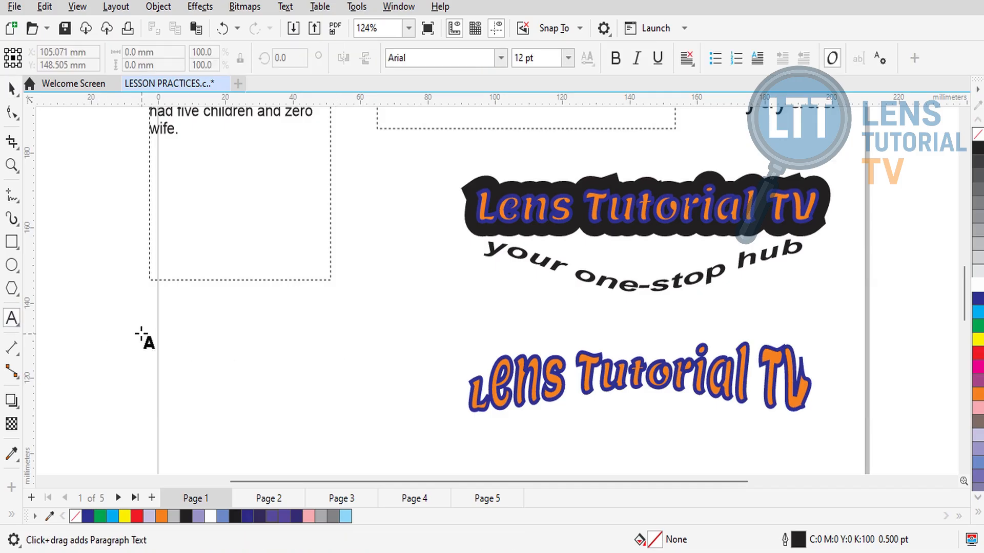
text(Len)
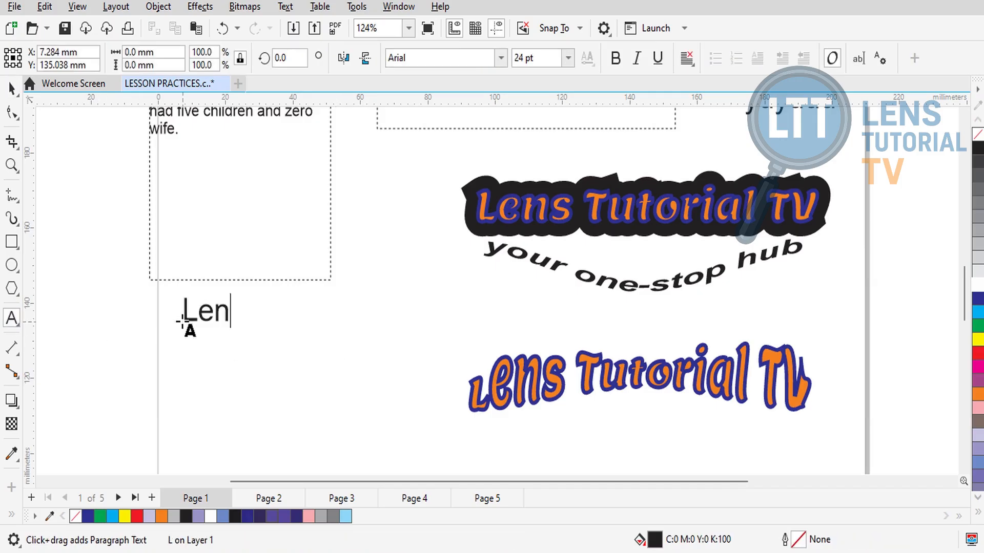
text(s Tutorial TV)
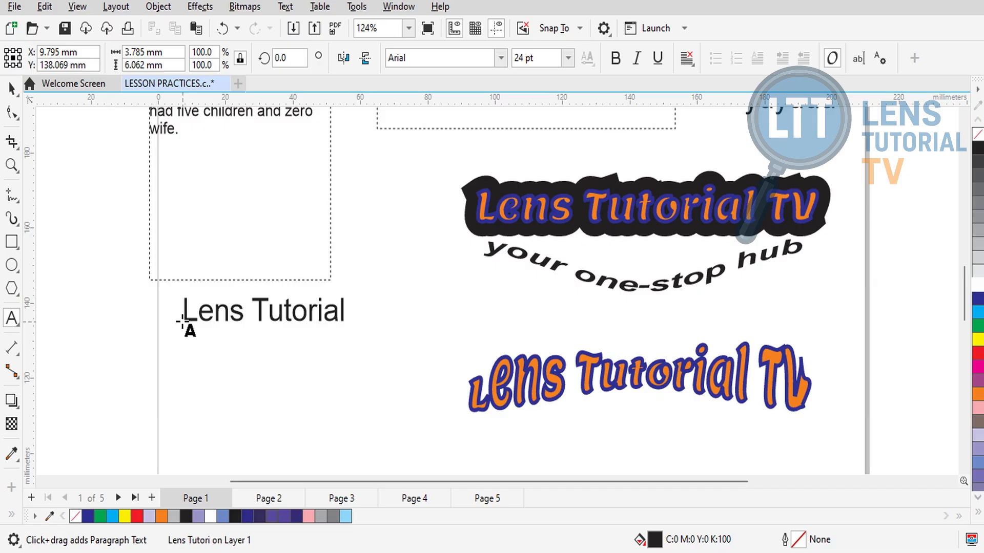
click(11, 89)
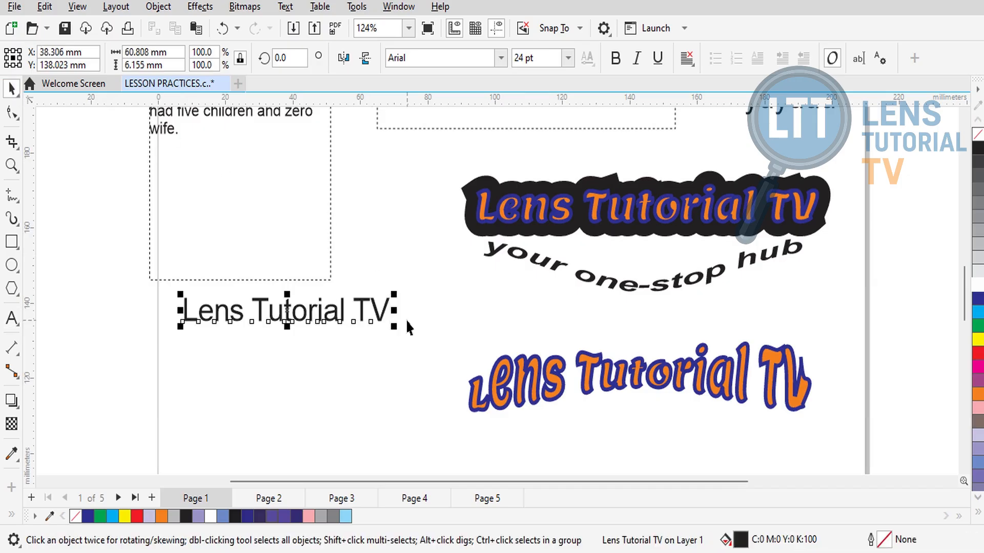
drag(394, 326, 502, 361)
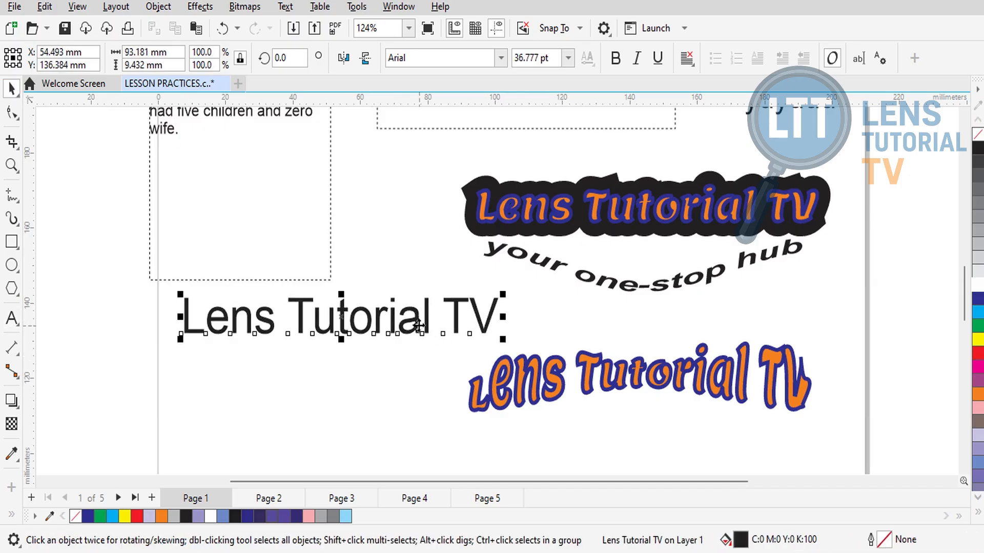
drag(422, 331, 379, 324)
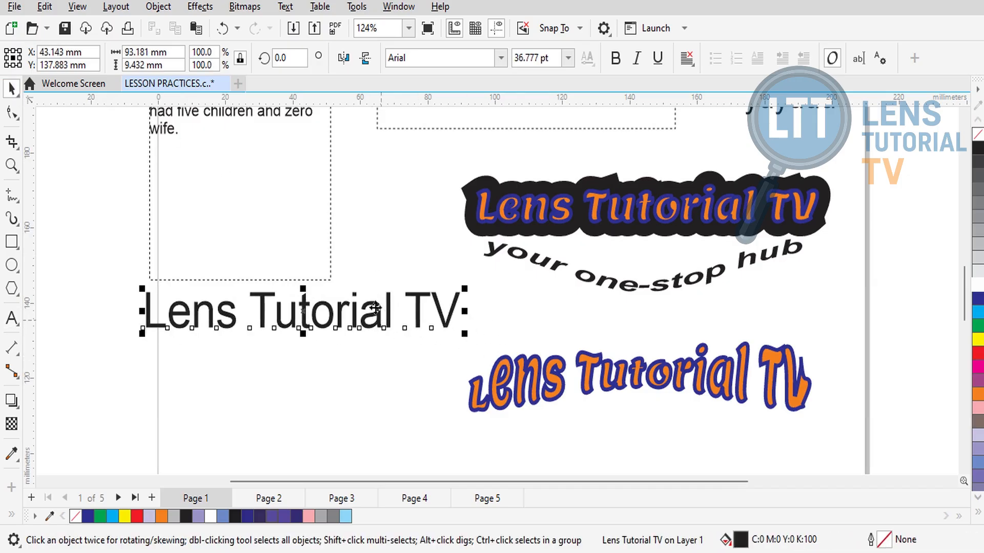
Step: Set the new text's font to Bowlby One SC, scaled to about 78 mm wide, and fill it with cyan
click(501, 57)
click(492, 168)
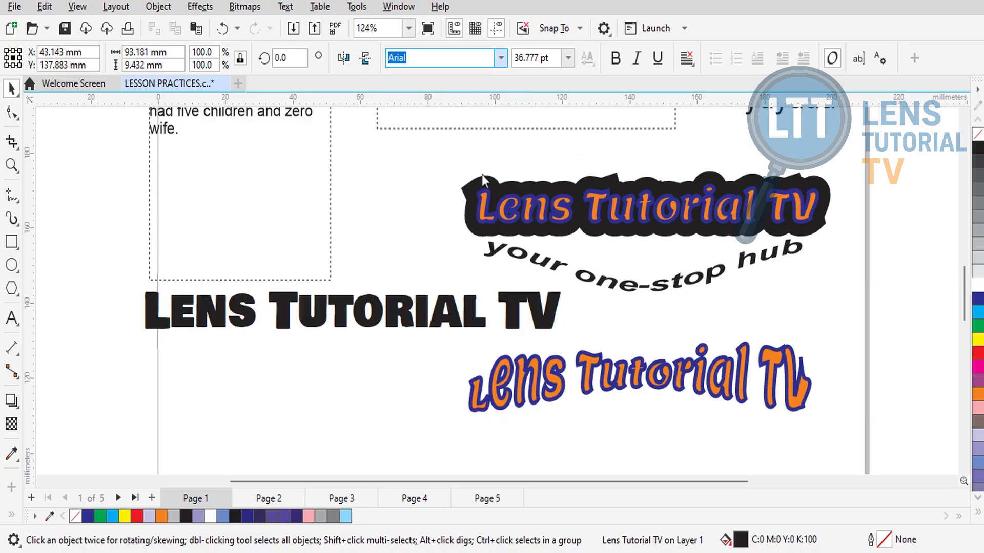
click(978, 315)
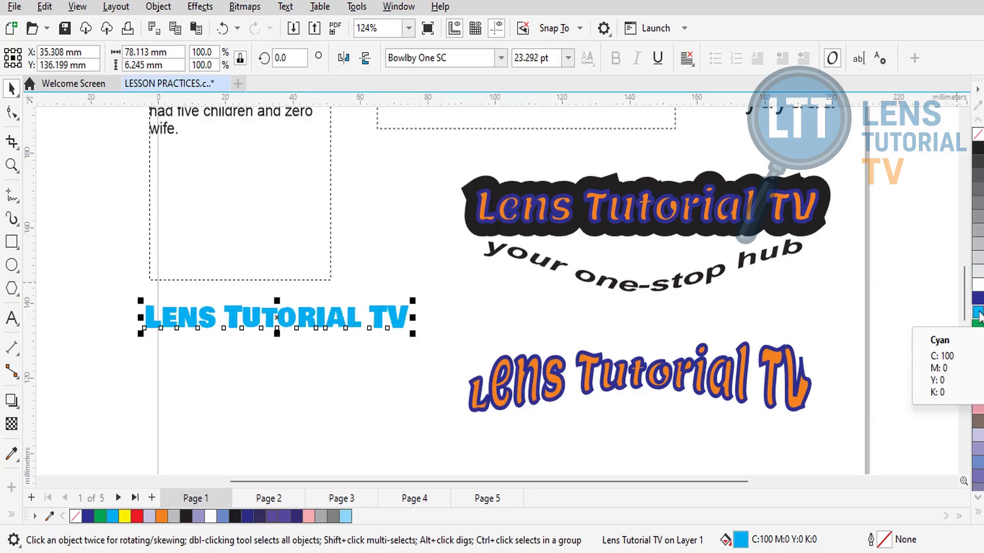
click(405, 396)
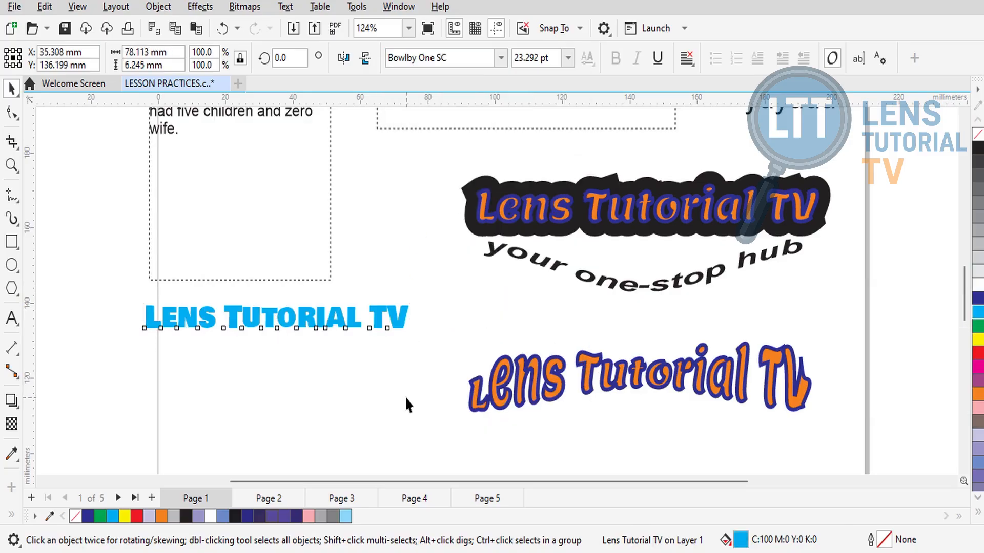
Step: Duplicate the cyan "Lens Tutorial TV" text and place the copy directly below the original
click(337, 324)
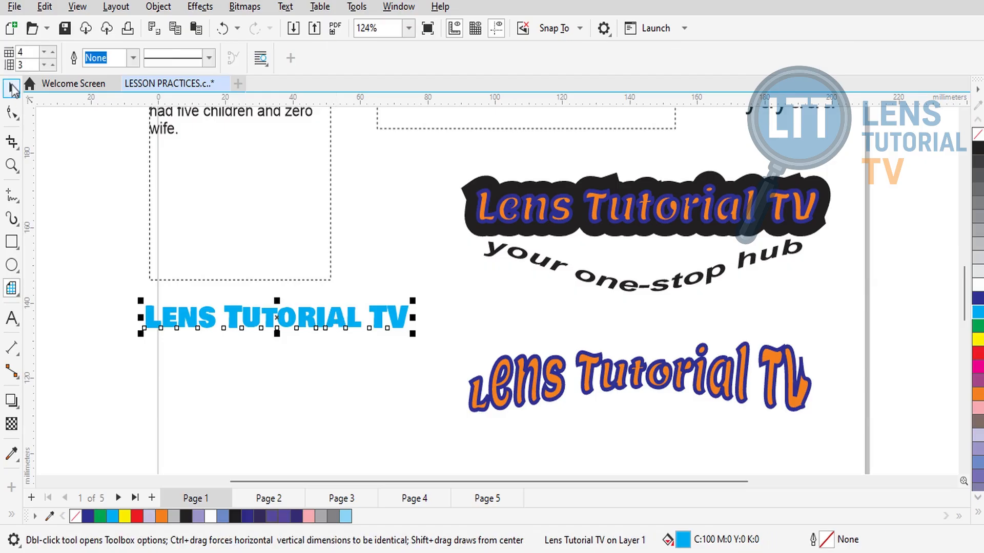
key(ctrl+d)
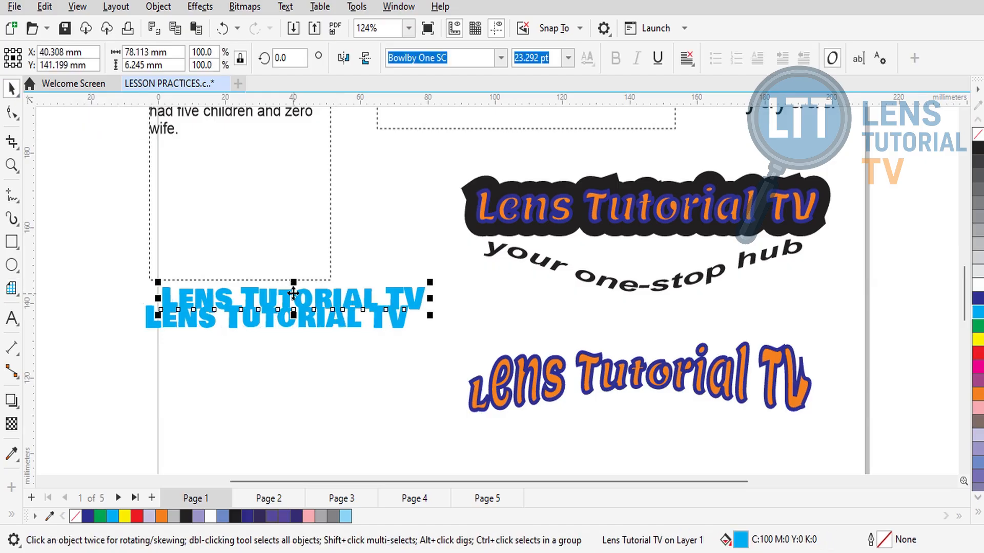
drag(295, 298, 277, 395)
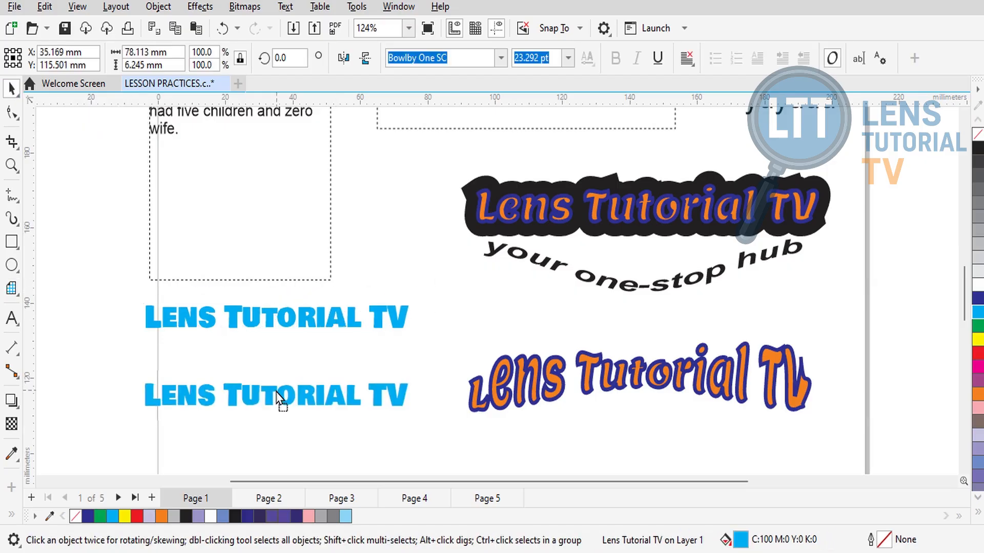
click(488, 216)
click(528, 262)
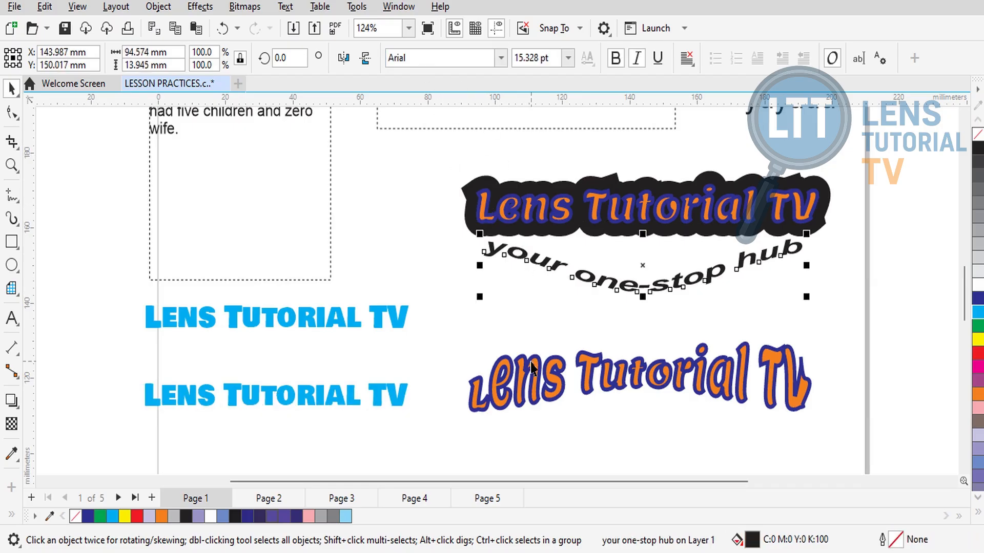
click(531, 365)
click(348, 323)
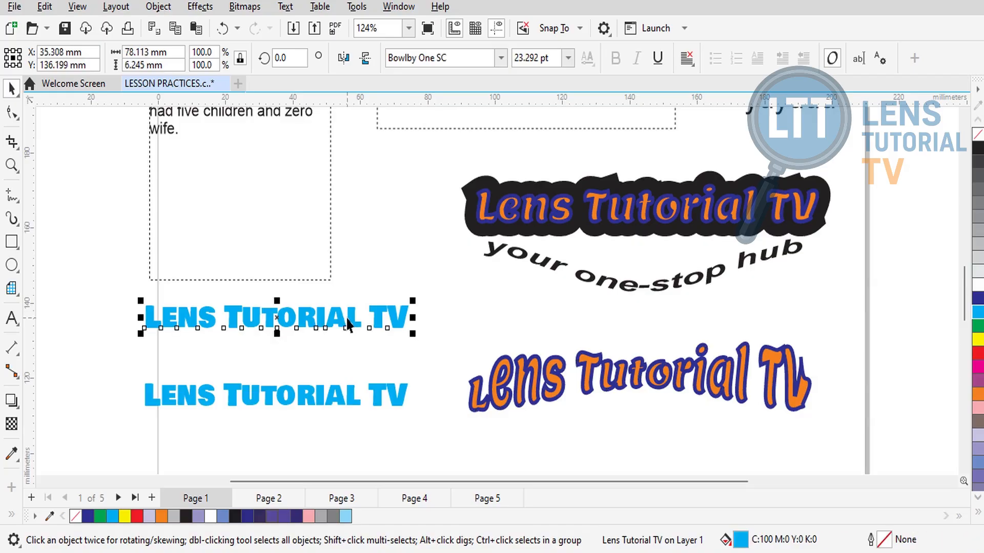
click(318, 399)
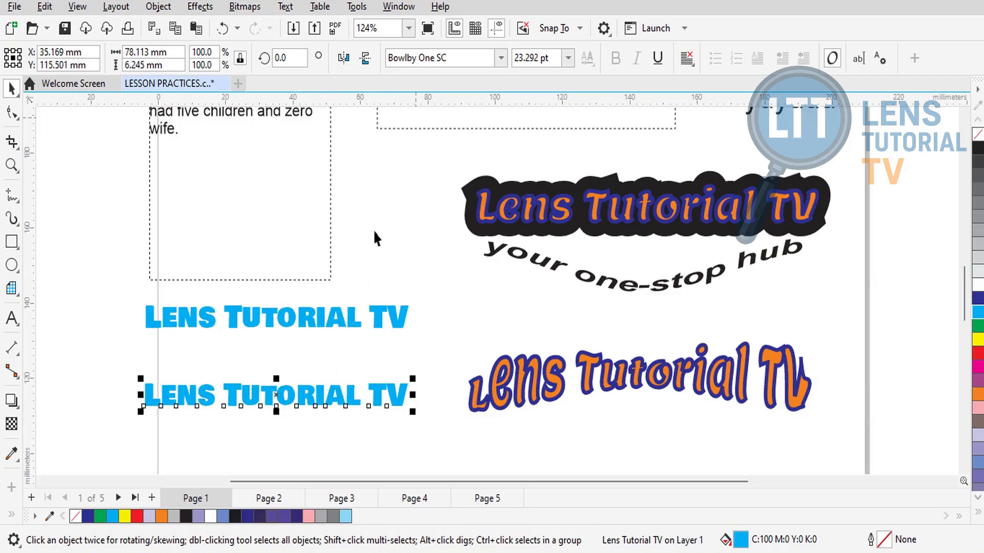
Step: Convert the upper cyan "Lens Tutorial TV" text to curves and deselect it
click(332, 314)
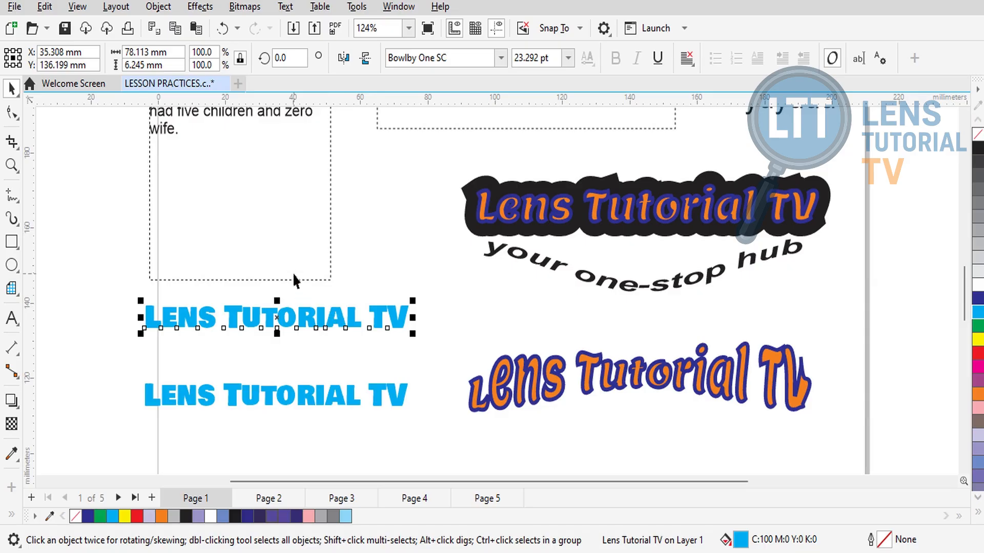
click(161, 9)
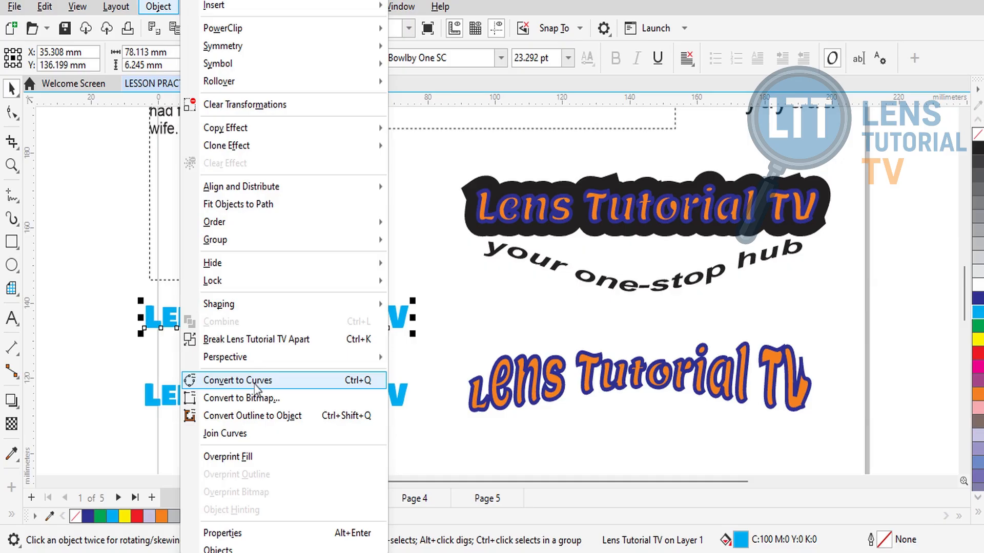
click(254, 385)
click(253, 355)
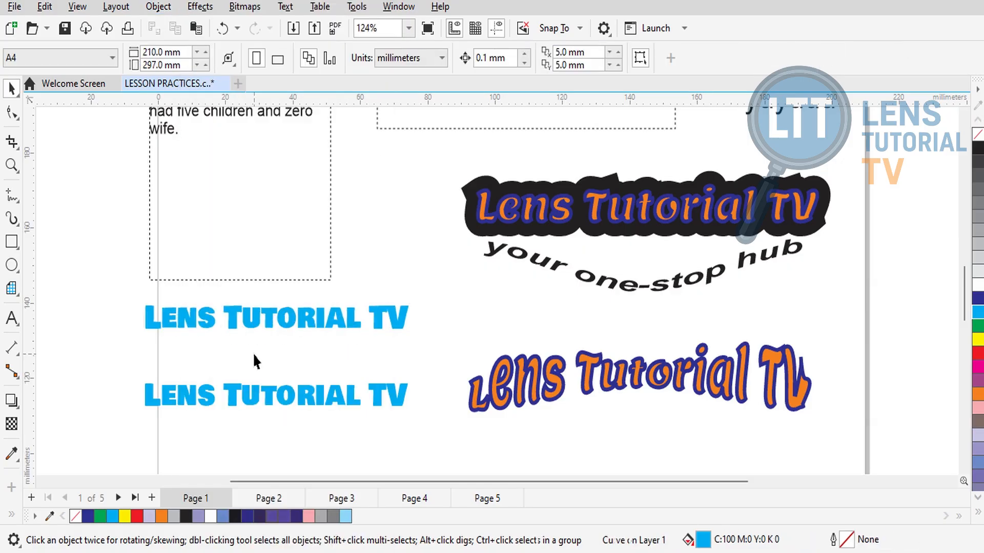
Step: Examine the outline width and line style options of the converted upper text, comparing its properties with those of the still editable lower copy
click(246, 319)
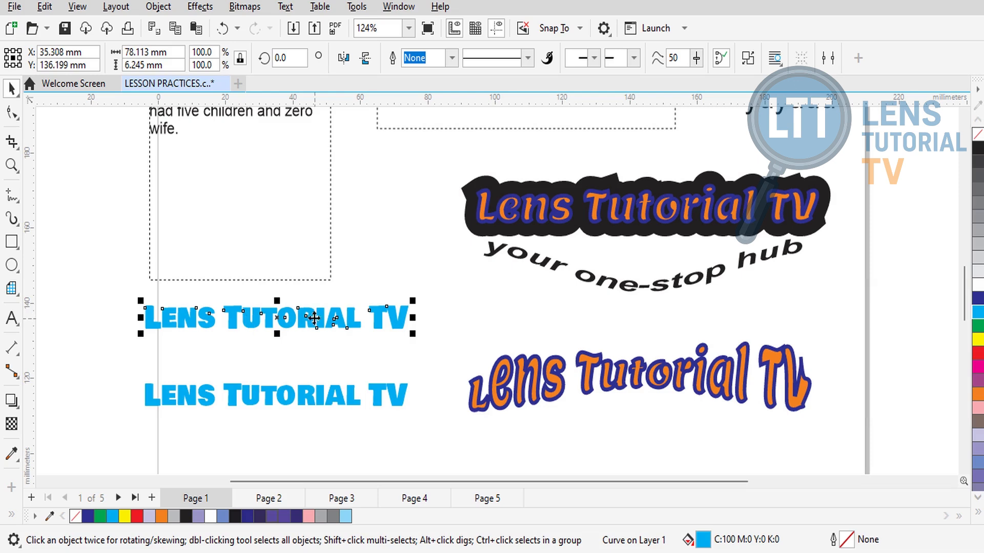
click(451, 60)
click(452, 60)
click(452, 60)
click(452, 60)
click(452, 61)
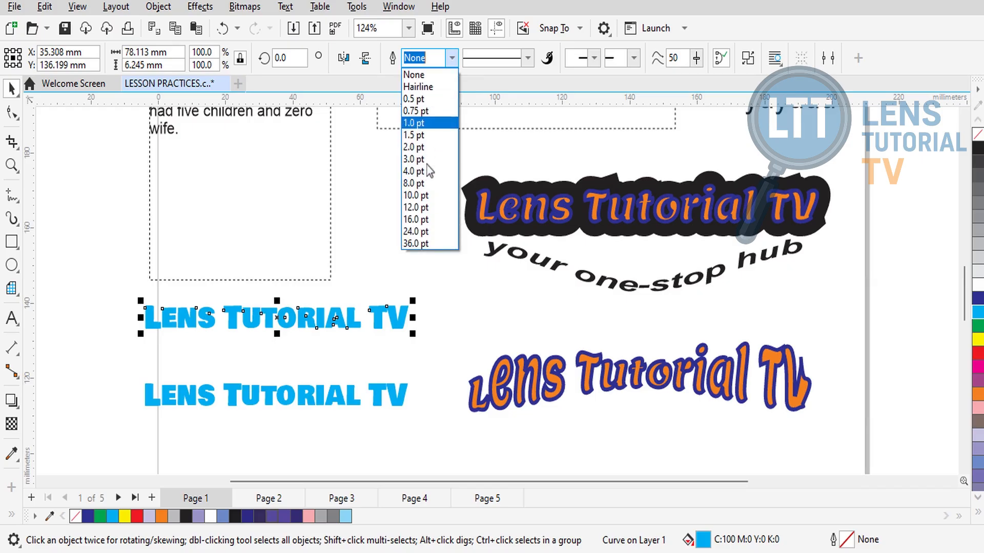
click(313, 395)
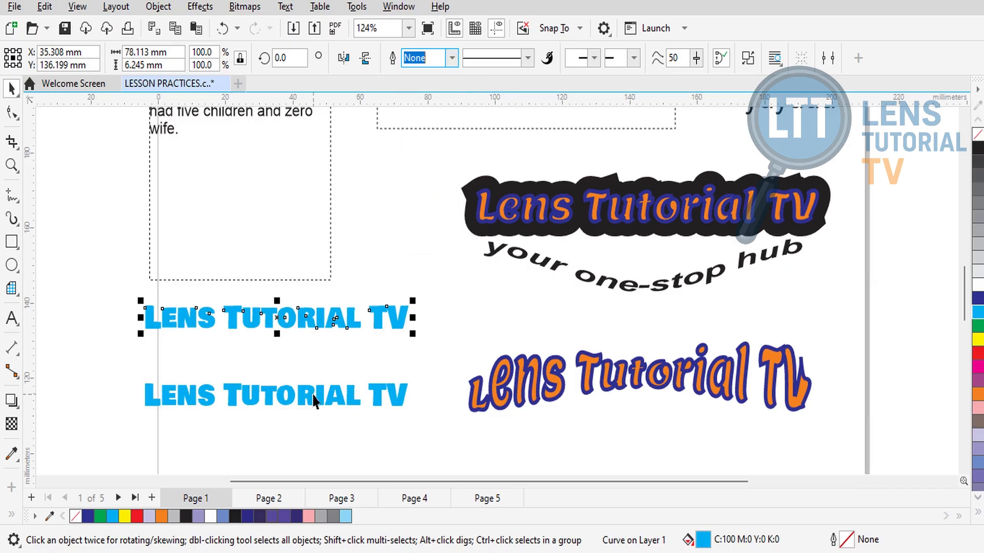
click(308, 398)
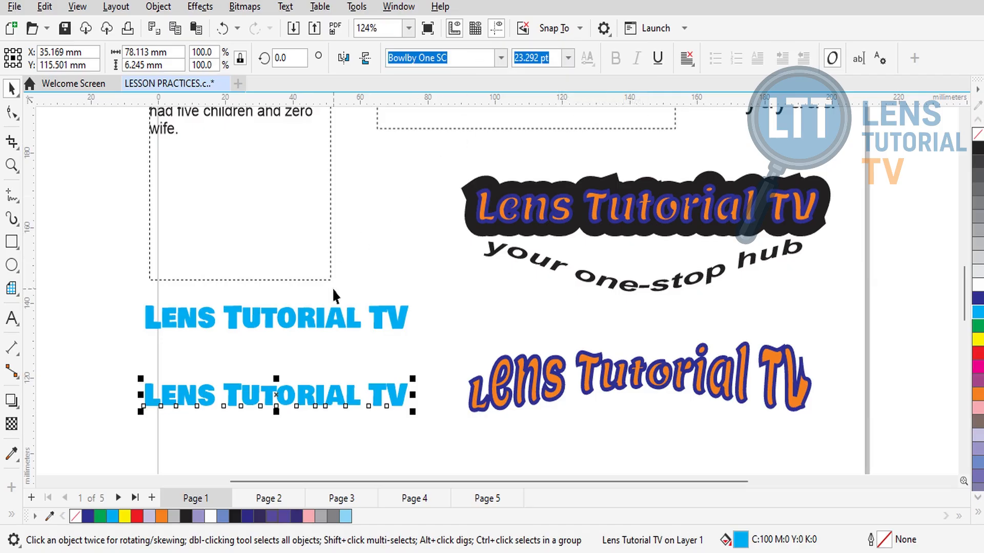
click(325, 321)
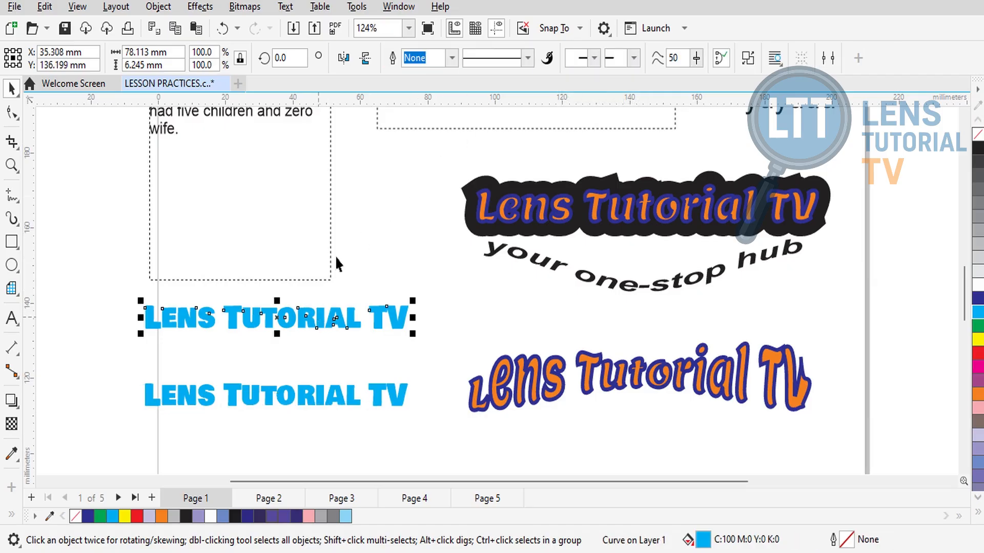
click(451, 58)
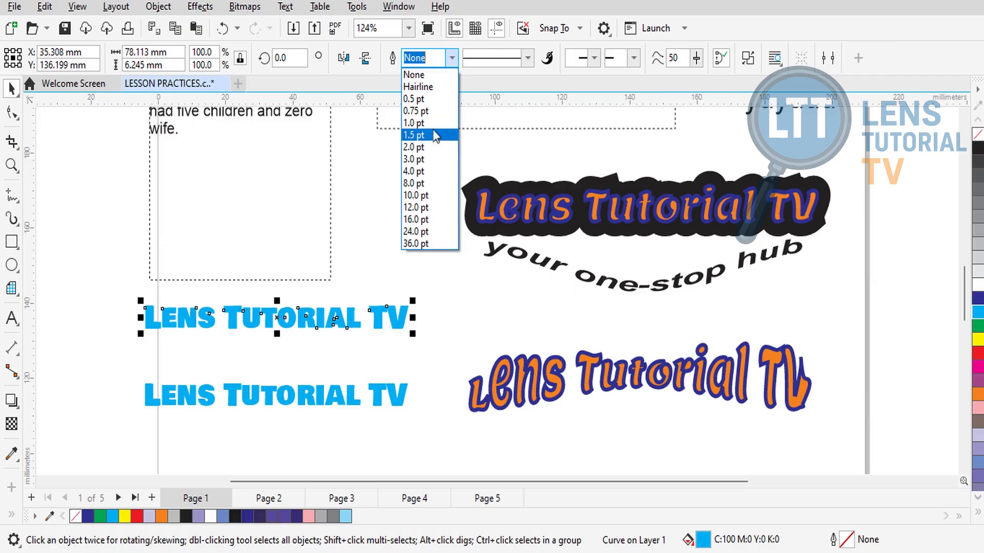
click(529, 59)
click(530, 58)
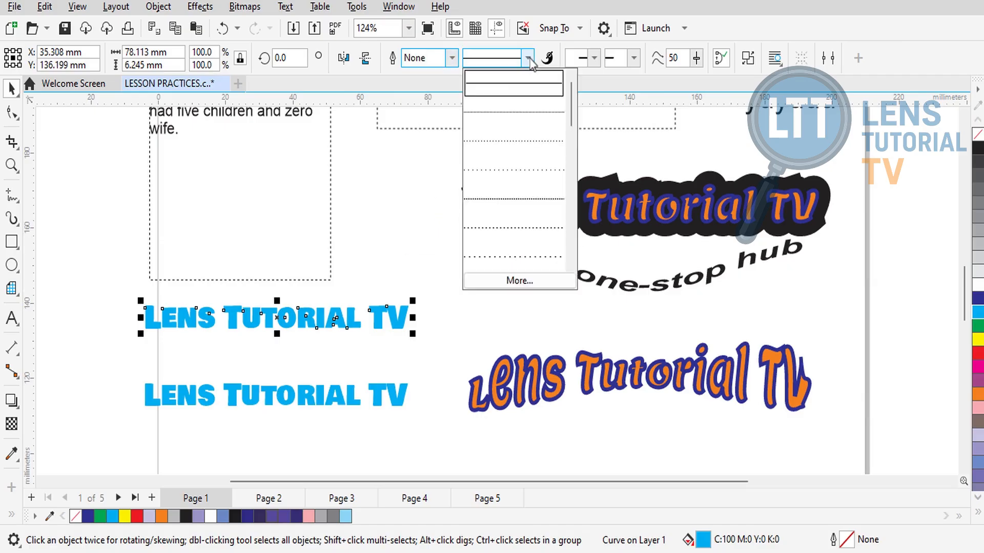
click(530, 58)
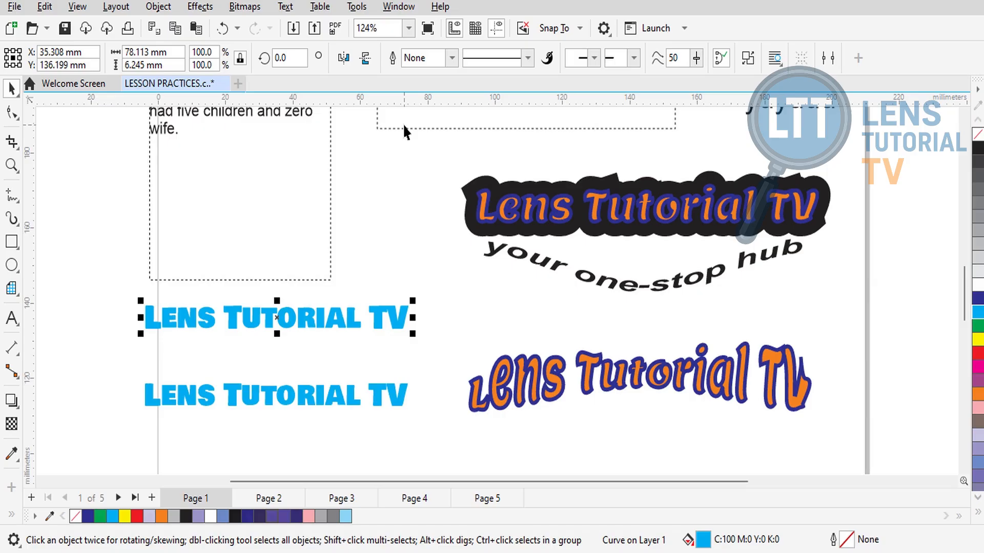
click(395, 196)
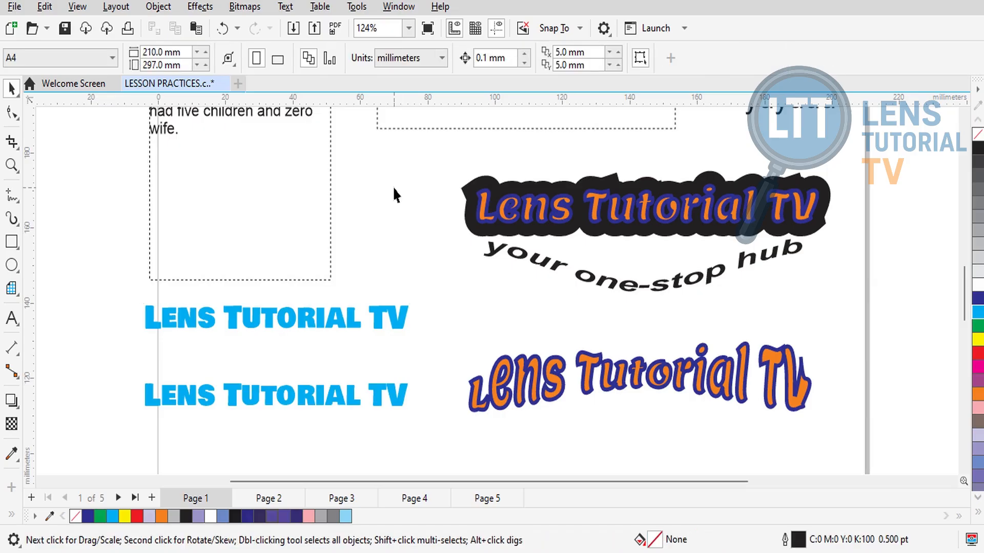
click(303, 395)
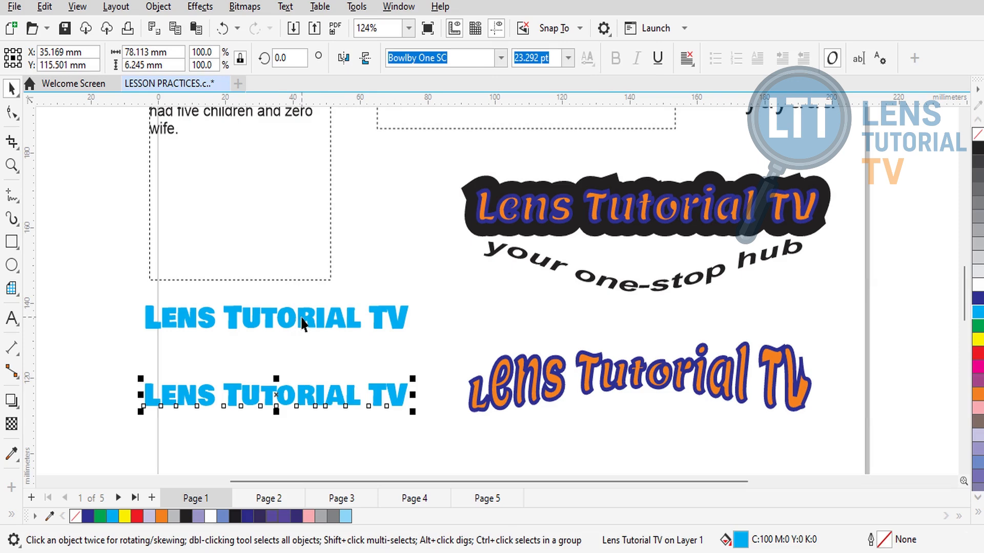
click(302, 324)
click(305, 403)
click(304, 325)
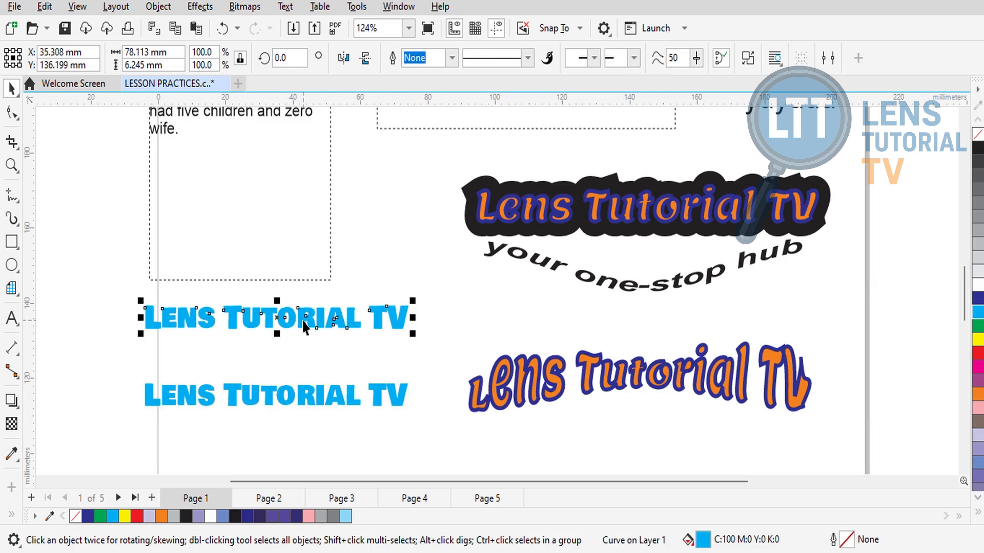
Step: Move the editable lower cyan "Lens Tutorial TV" above the converted one, overlapping the lower edge of the paragraph frame
click(298, 403)
drag(298, 401, 302, 256)
click(301, 387)
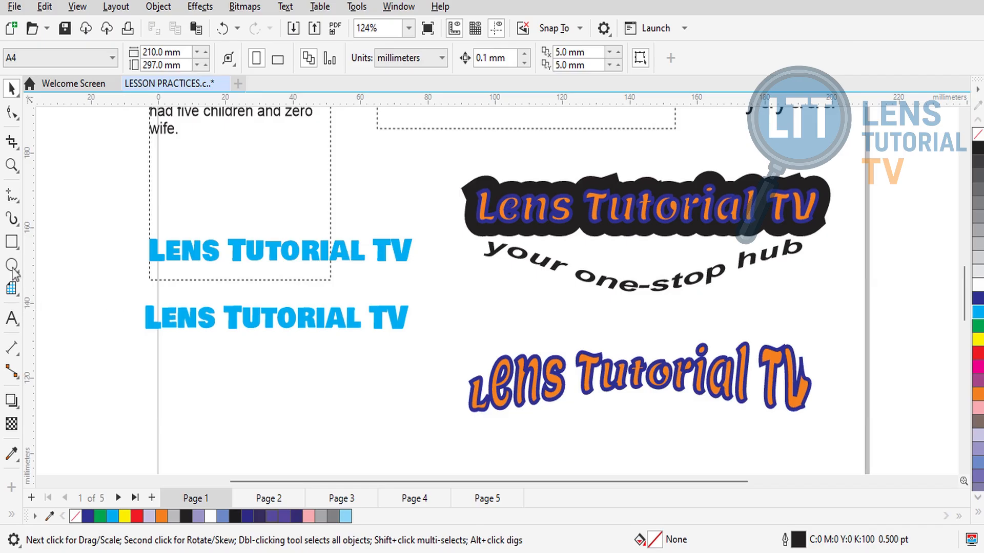
Step: Create a paragraph text frame about 94 by 29 mm below the cyan texts, fill in some random letters, and delete it
click(11, 318)
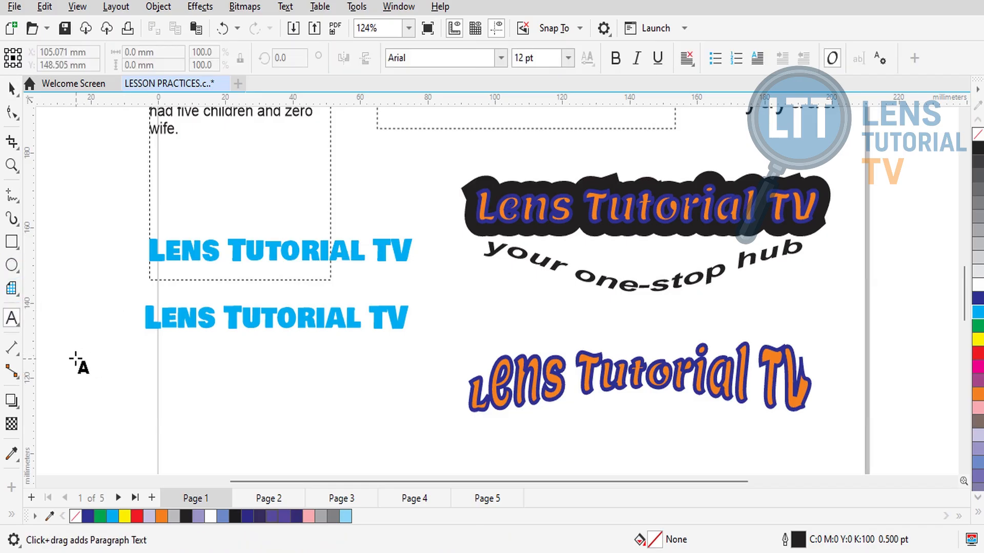
drag(77, 359, 395, 425)
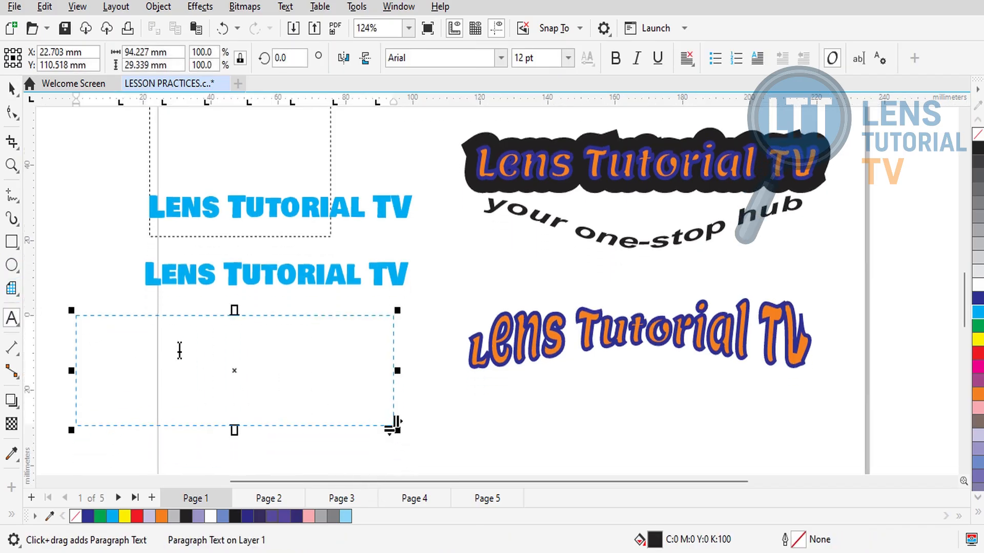
text(nabws  w s axknan q)
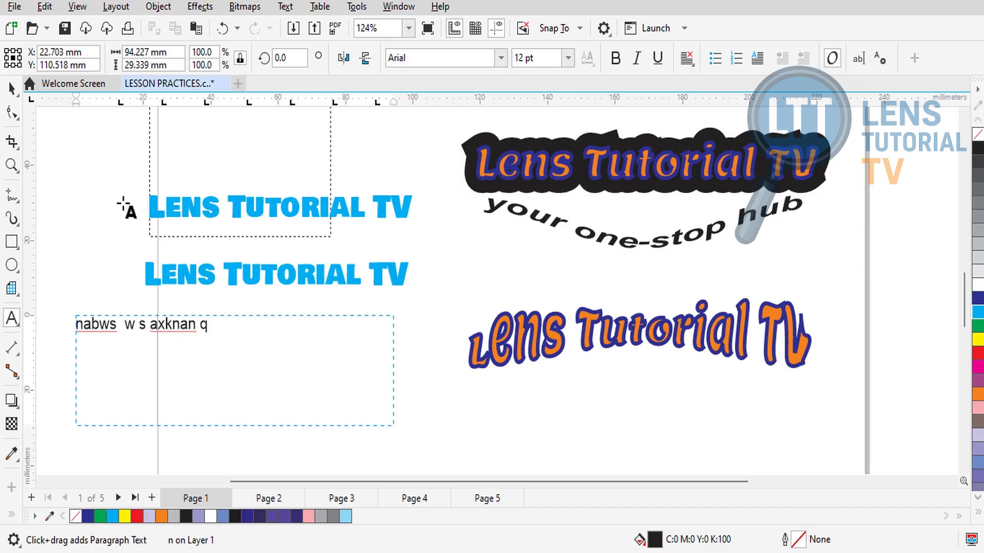
key(ctrl+space)
key(Delete)
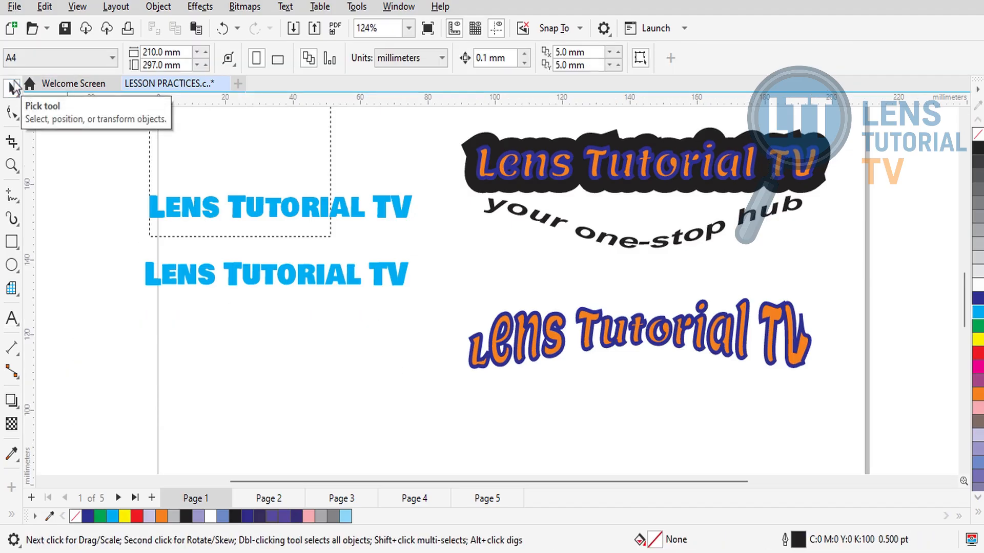
Step: Add artistic text "The" below the cyan texts, enlarge it by scaling, and delete it
click(12, 318)
click(180, 342)
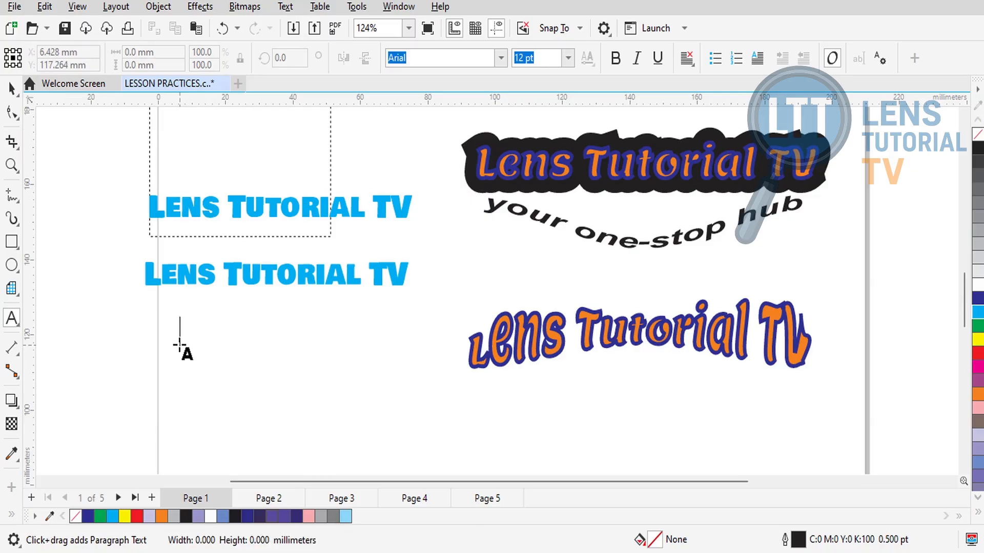
text(The)
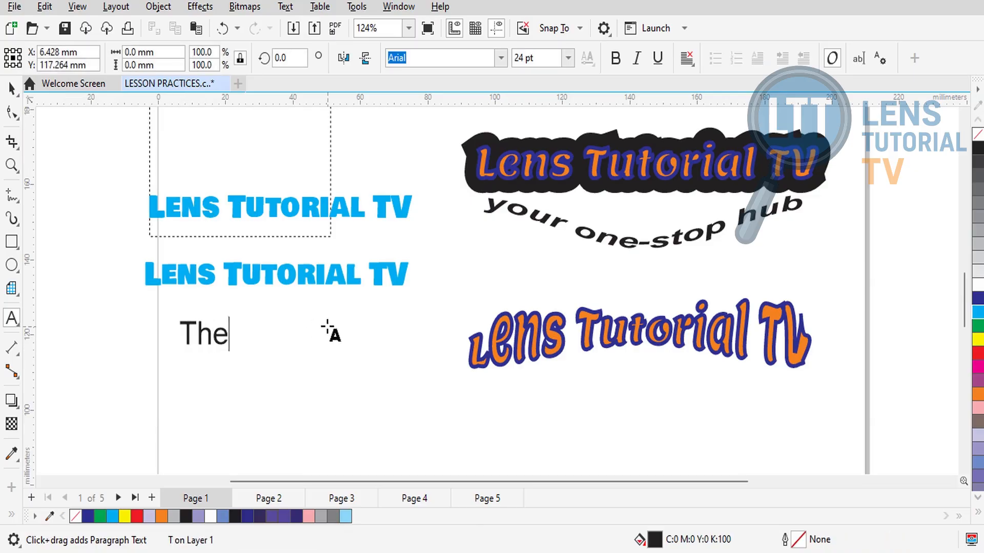
click(11, 88)
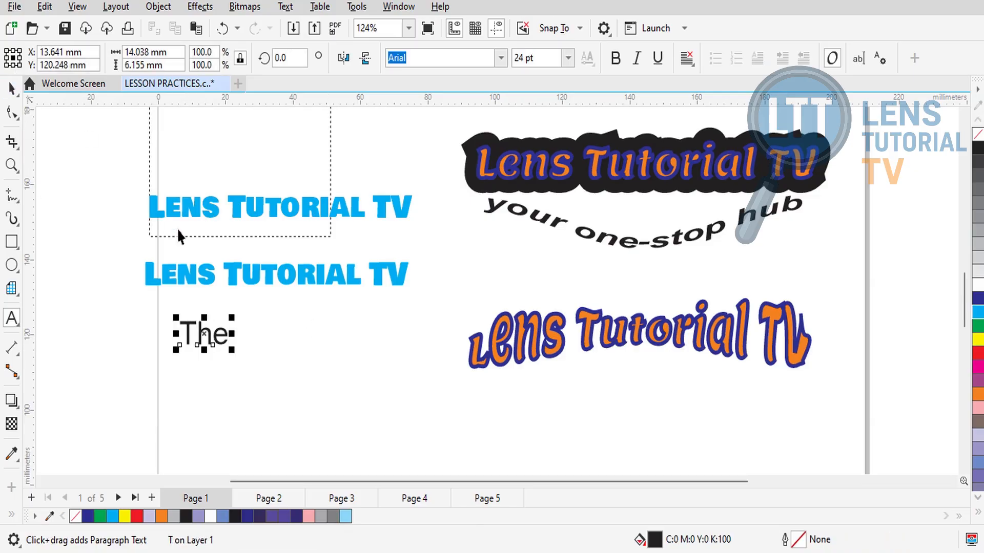
drag(232, 350, 377, 456)
key(Delete)
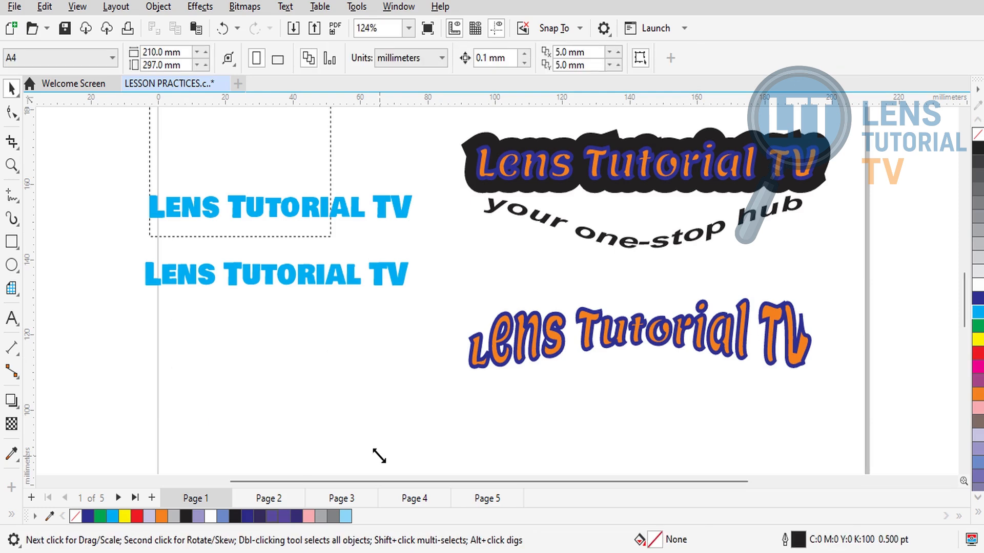
click(484, 174)
click(533, 339)
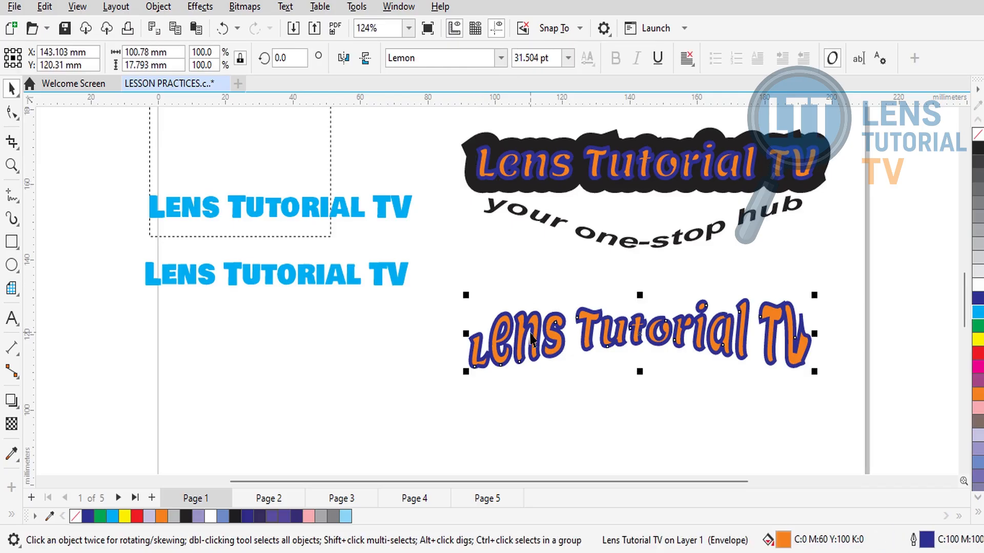
click(493, 175)
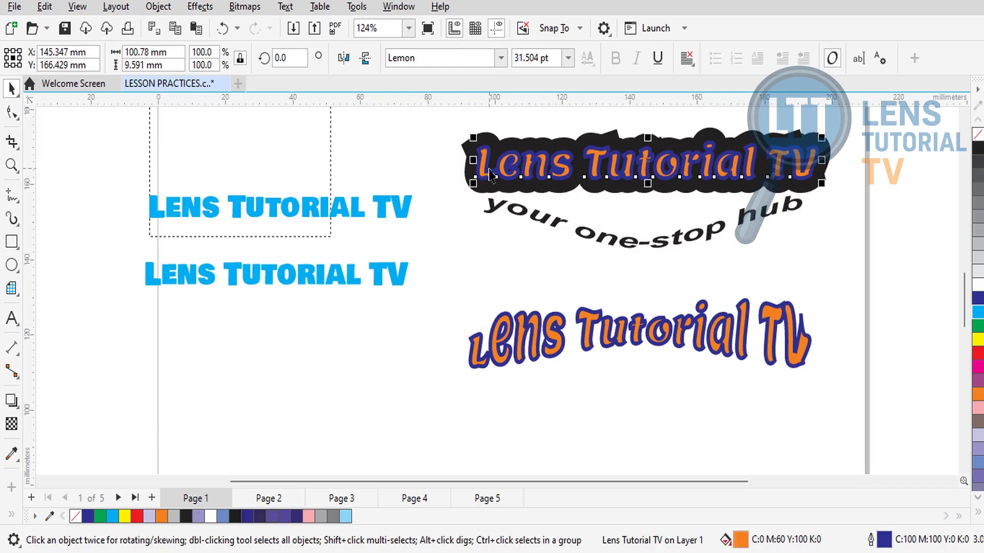
click(493, 247)
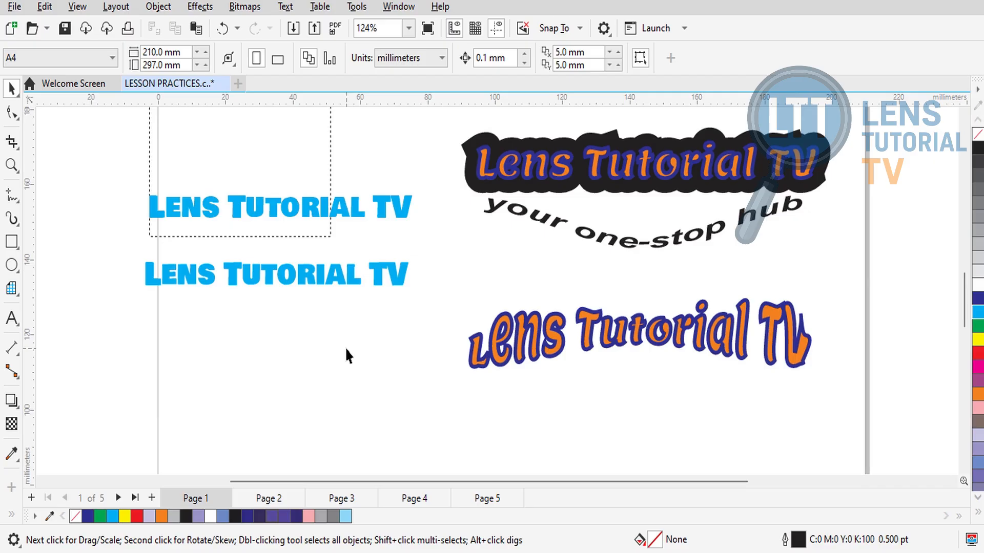
Step: Draw a circle about 54 mm across below the cyan texts and create a concentric copy scaled down to about 35 mm
click(12, 264)
drag(176, 325, 359, 434)
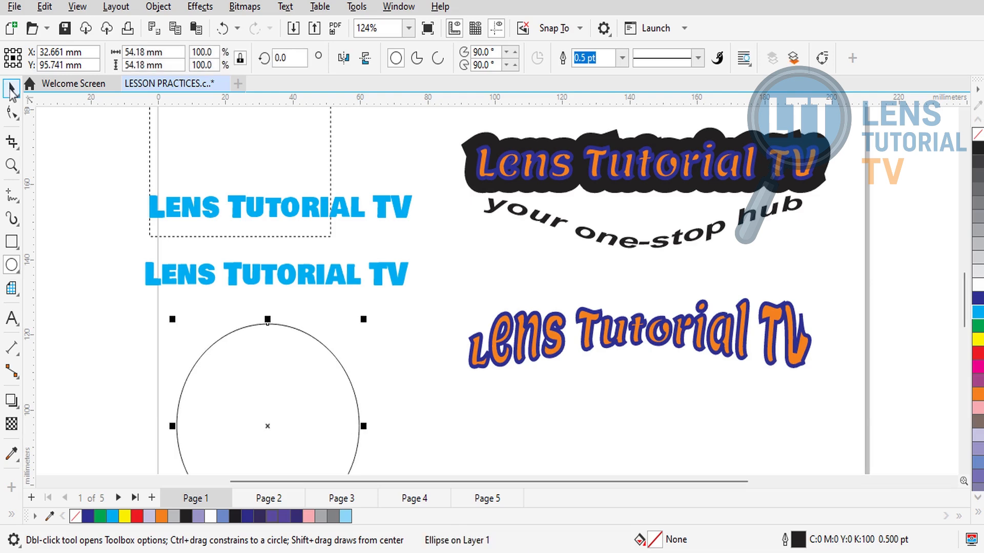
click(12, 90)
scroll(744, 314, down, 2)
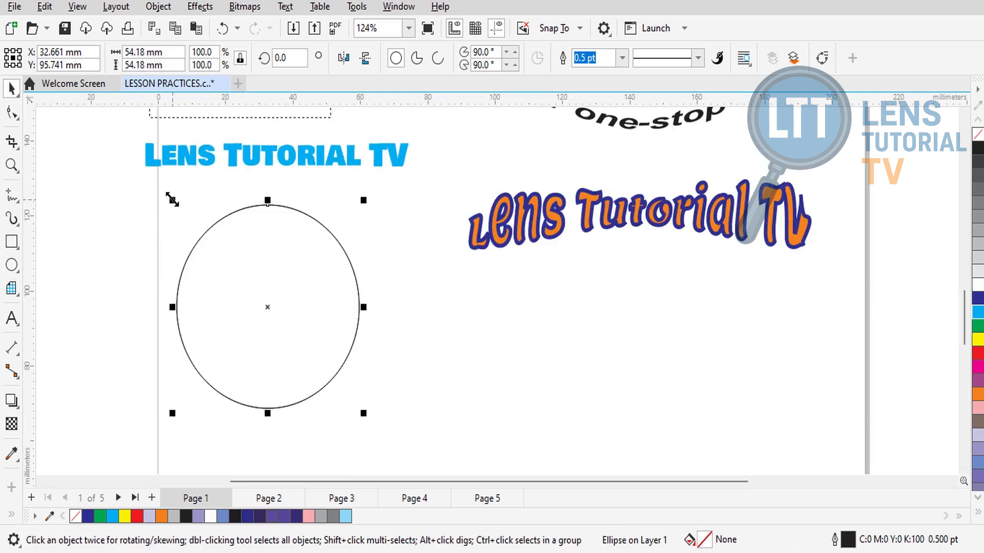
drag(172, 199, 204, 233)
click(457, 336)
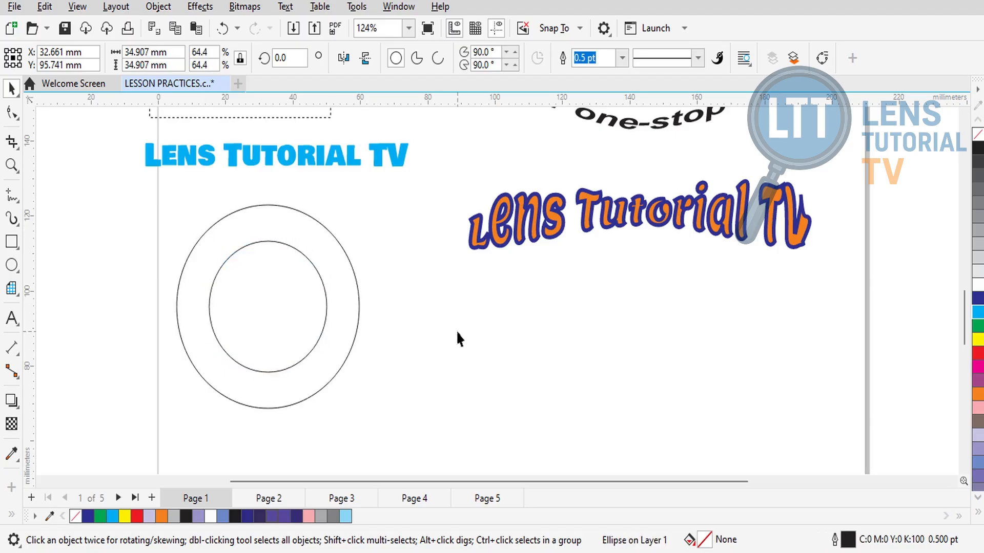
Step: Fill the outer circle with dark blue (C:100 M:100 Y:0 K:0) and the inner circle with white
click(357, 309)
click(977, 298)
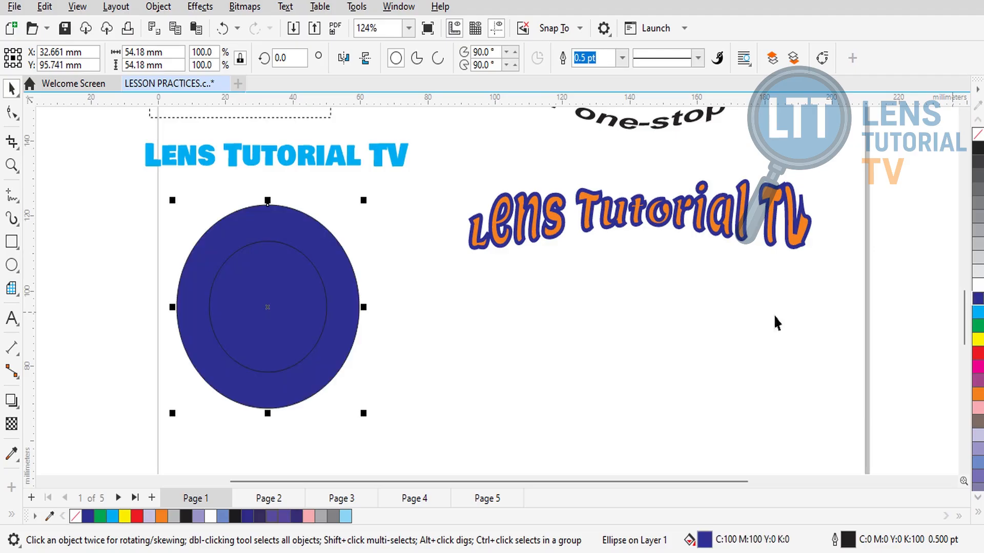
click(299, 332)
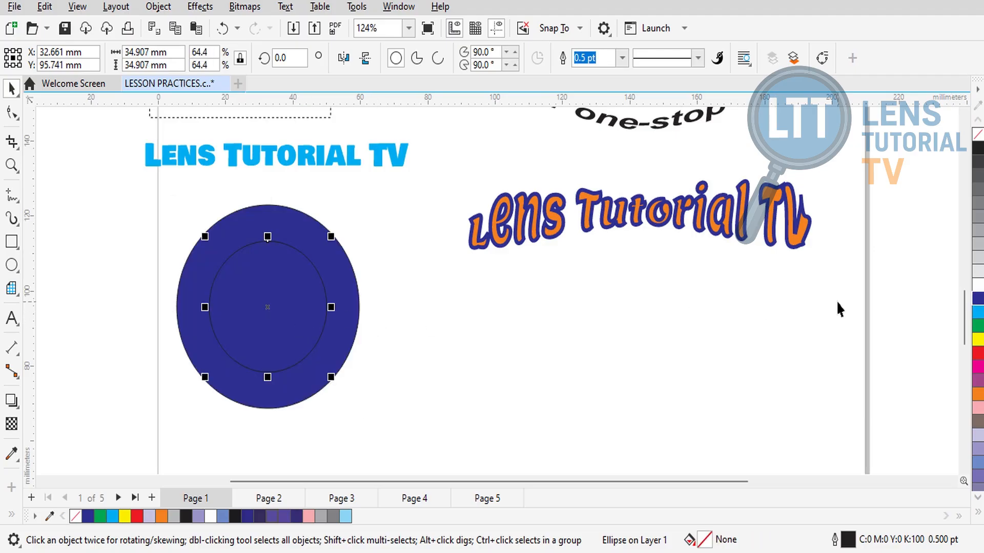
click(976, 285)
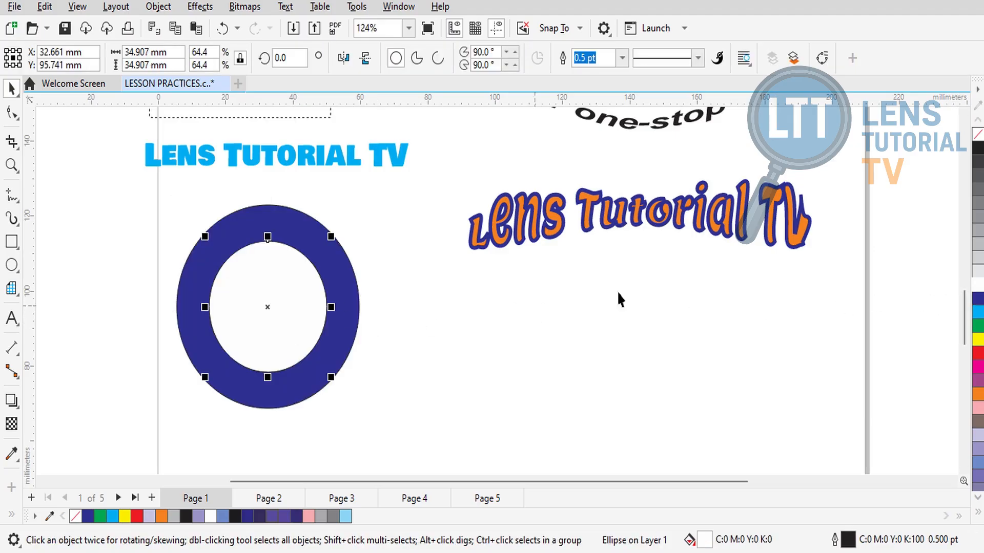
Step: Fill the inner circle with green (C:100 M:0 Y:100 K:0)
click(977, 325)
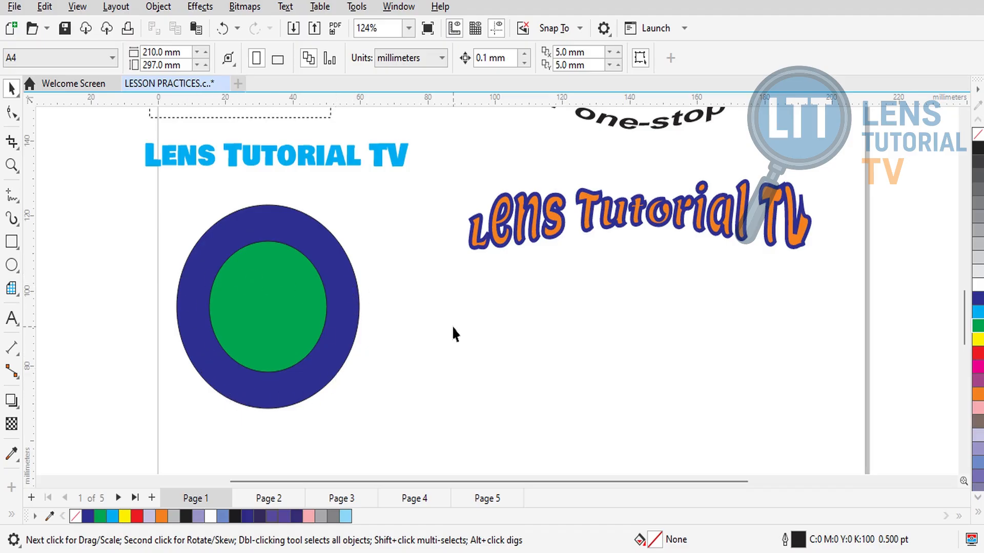
Step: Add two separate artistic texts beside the ring: "LENS TUTORIAL TV" and, below it, "Viewers' Choice"
click(11, 318)
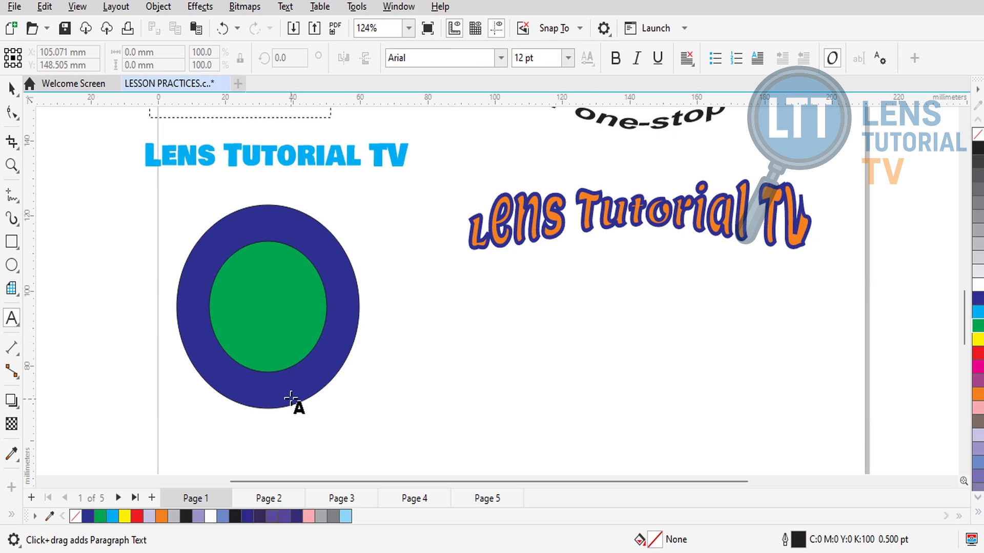
click(400, 363)
text(LENS TUR)
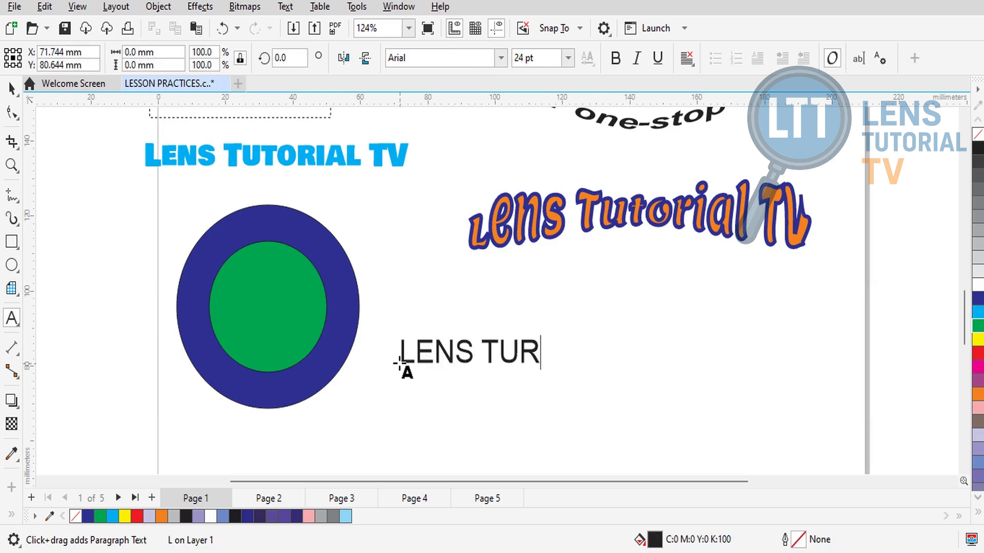
key(BackSpace)
text(TORIAL TV)
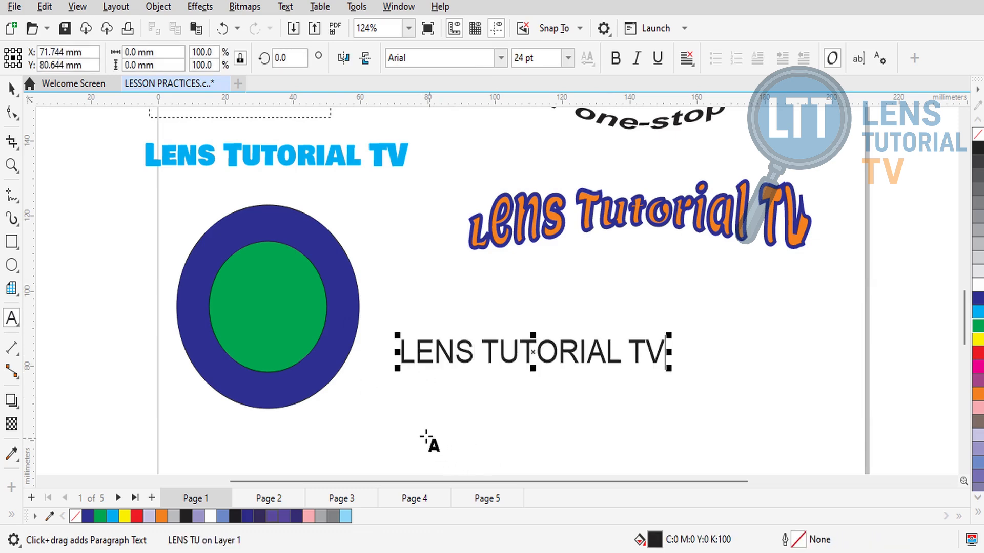
click(426, 436)
text(v)
text(iewers)
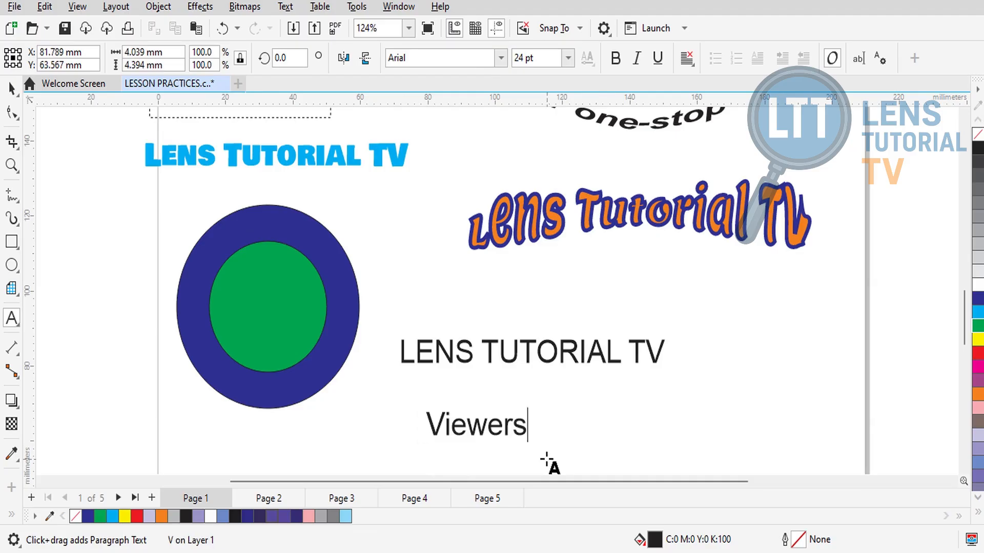
text(' Choice)
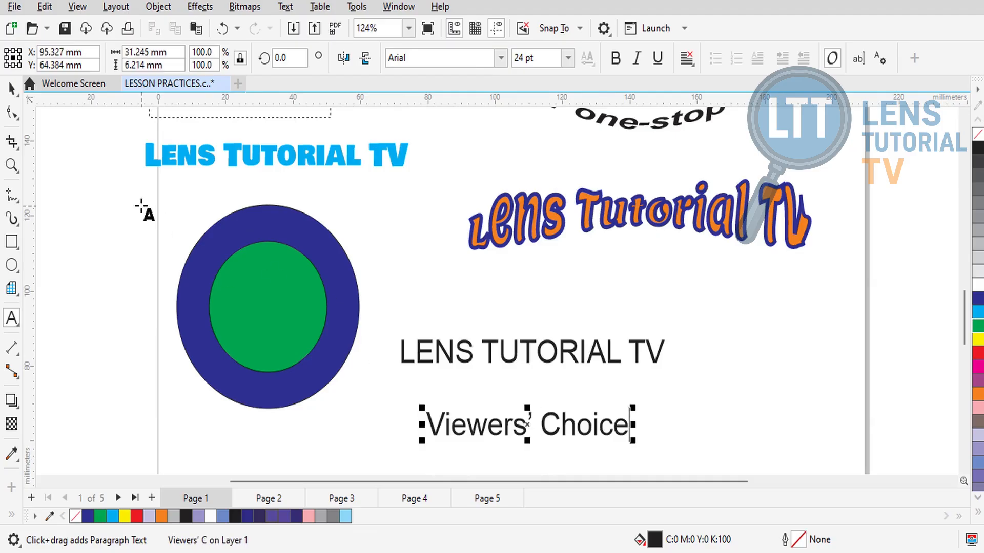
Step: Set the "LENS TUTORIAL TV" text in Arial Black, scale it down to about 13.5 pt, and place it over the ring's upper band
click(11, 88)
click(401, 351)
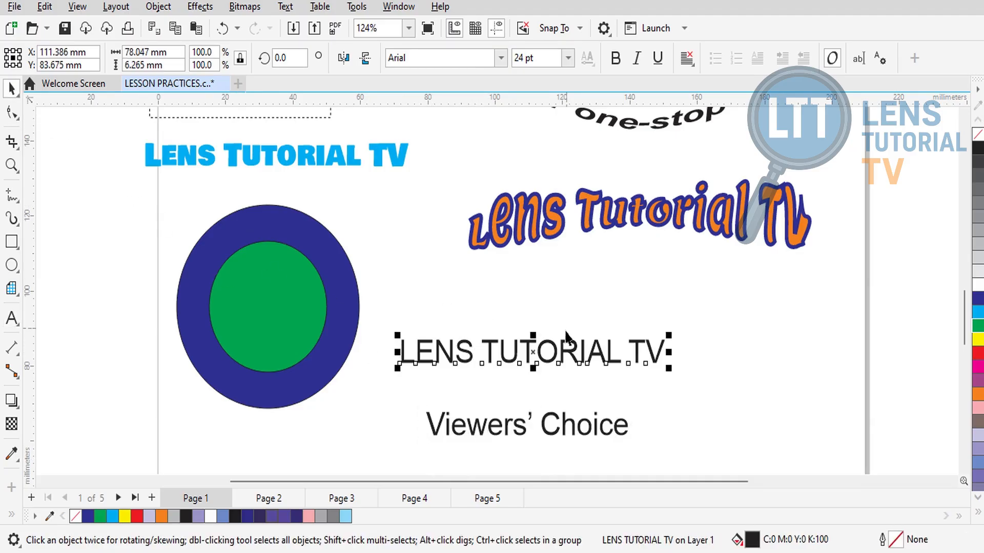
click(500, 58)
key(Up)
key(Up)
key(Up)
key(Up)
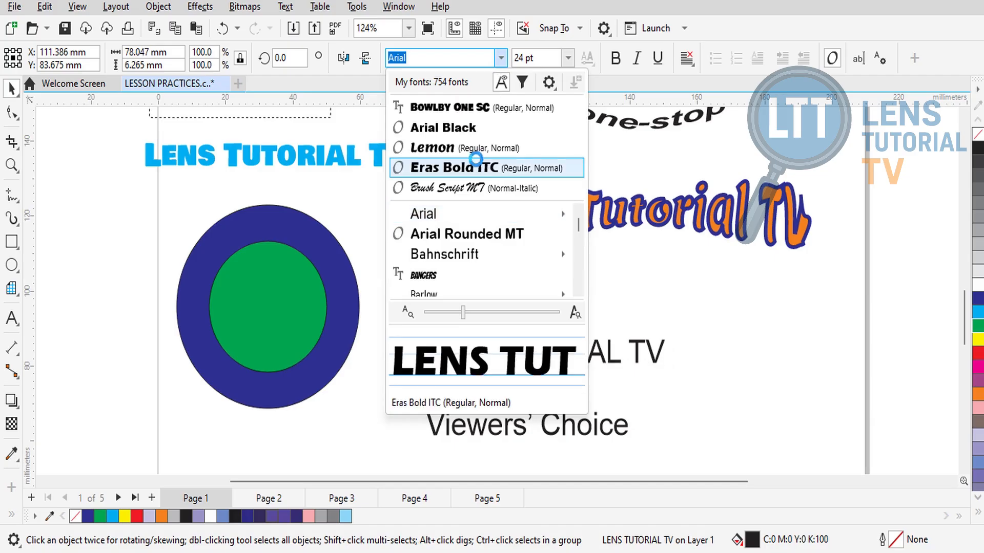
key(Return)
drag(557, 346, 269, 229)
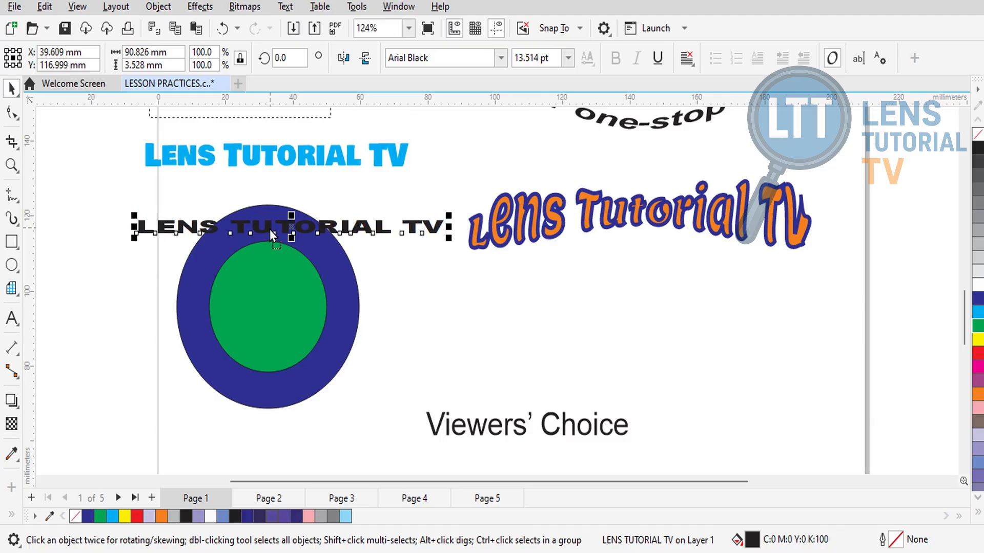
Step: Fit "LENS TUTORIAL TV" along the top of the outer circle with a -6.35 mm path offset and fill the text with white
click(284, 8)
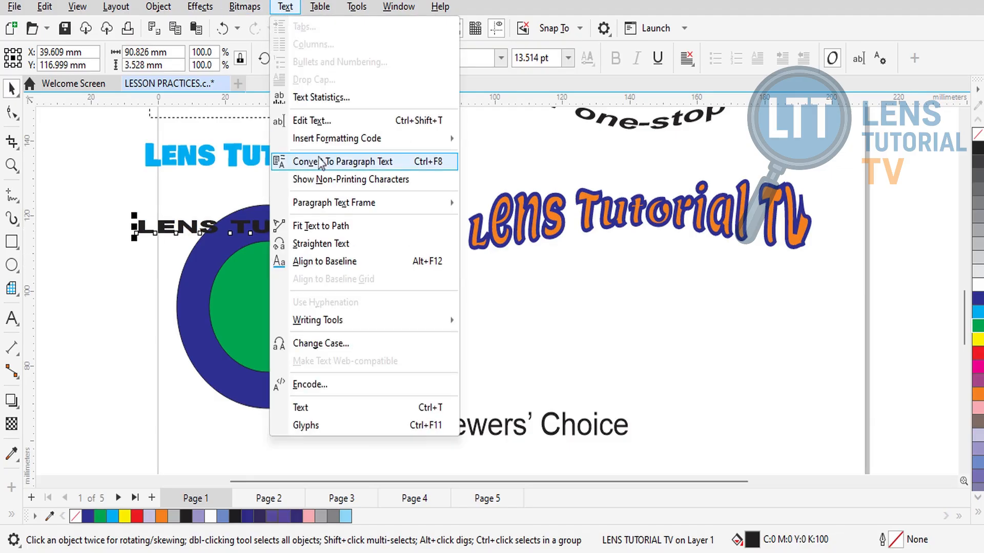
click(318, 225)
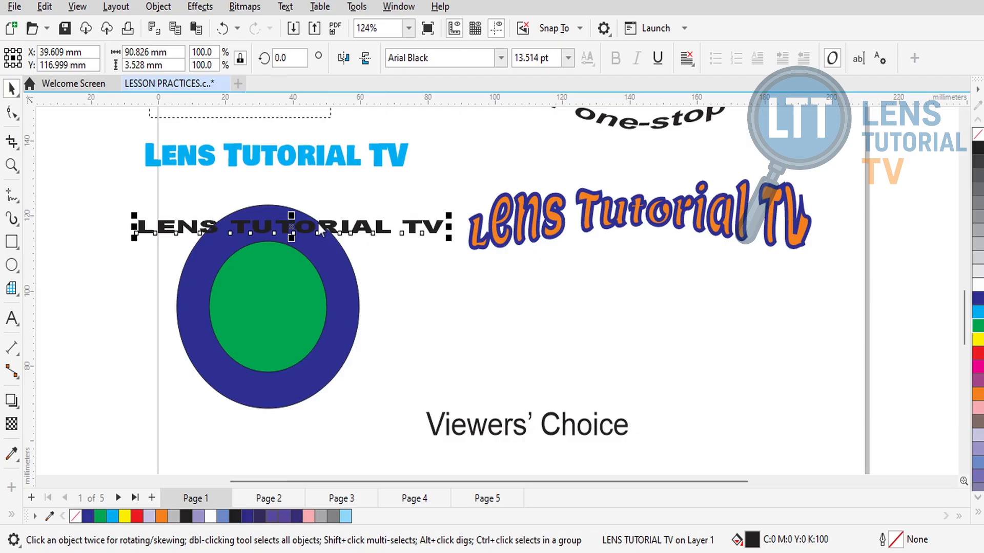
click(277, 233)
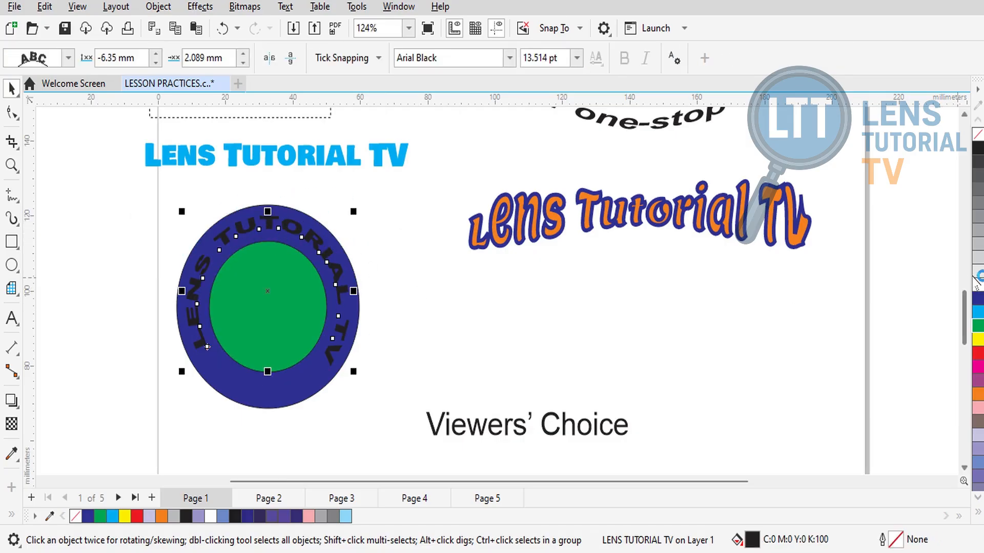
click(823, 330)
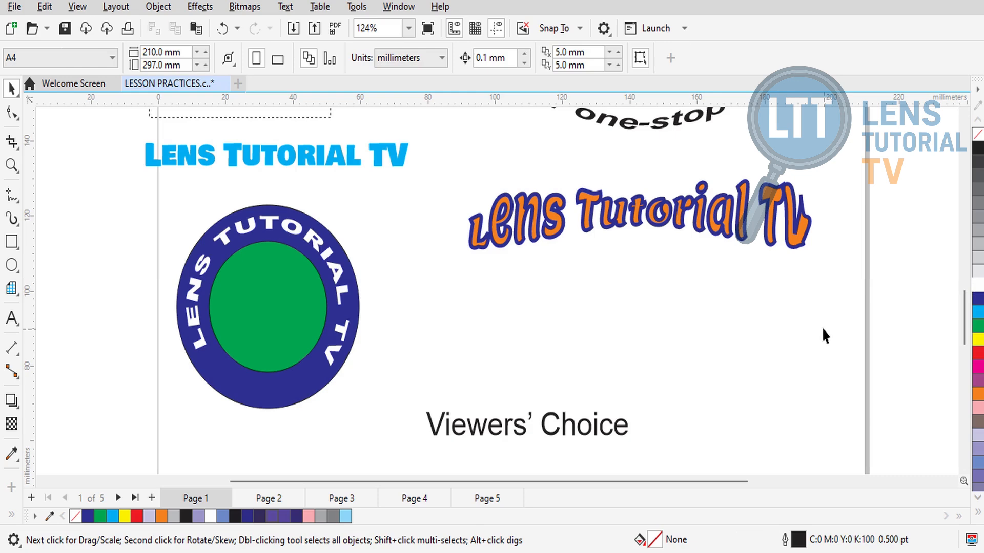
Step: Set "Viewers' Choice" in Arial Rounded MT Bold, scale it down to about 12 pt, and place it over the ring's lower band
click(505, 430)
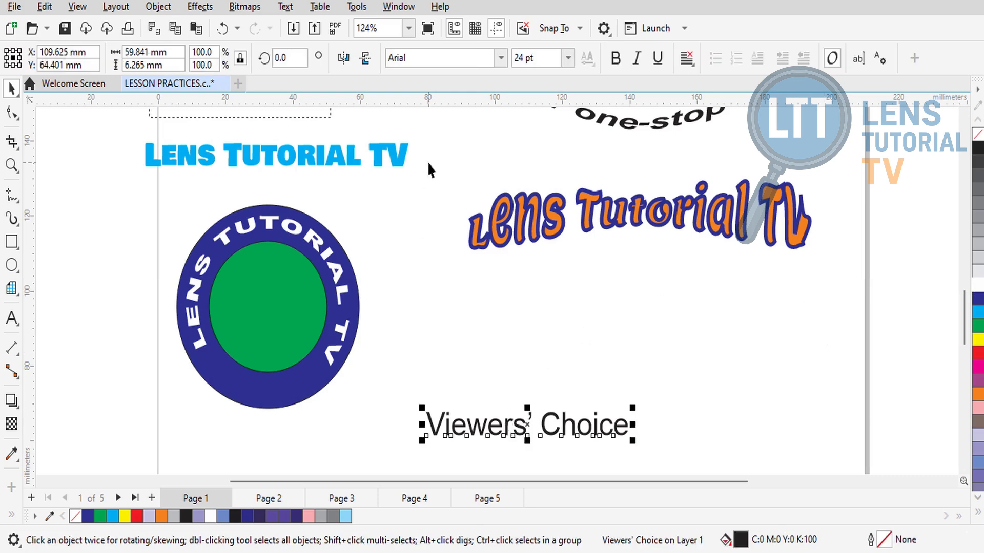
click(501, 58)
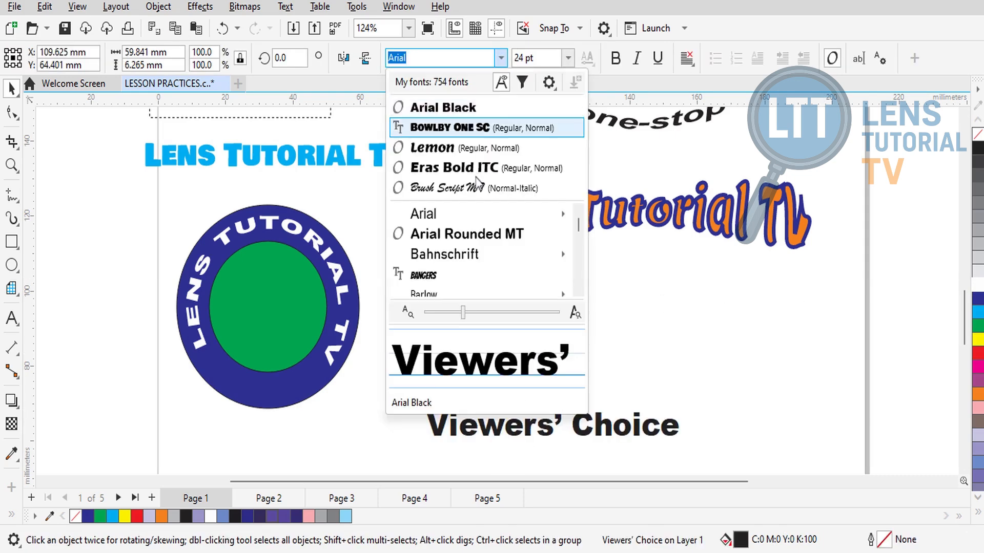
click(468, 237)
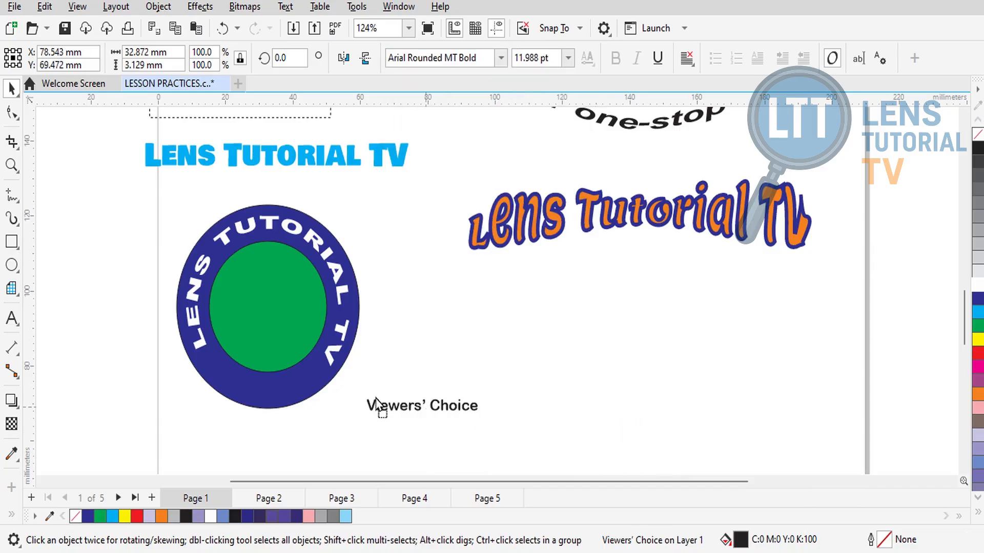
drag(378, 407, 271, 389)
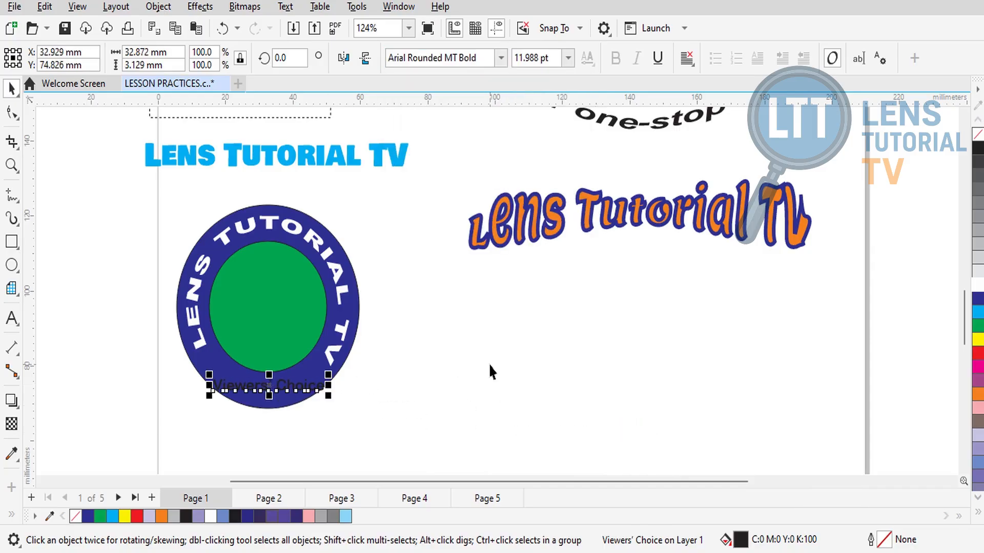
Step: Fill "Viewers' Choice" with yellow (C:0 M:0 Y:100 K:0) and fit it along the bottom of the outer circle with a -6.35 mm offset
click(978, 339)
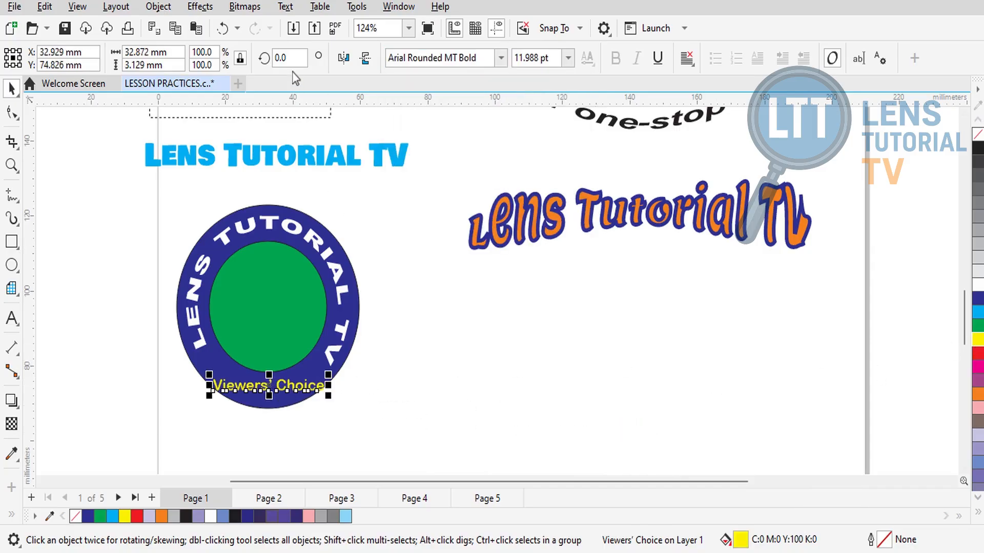
click(285, 7)
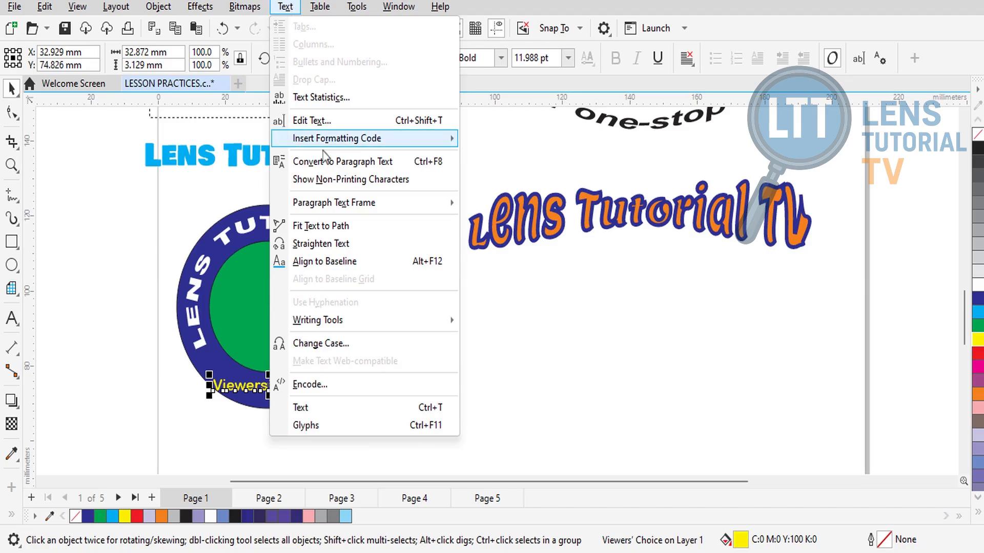
click(320, 226)
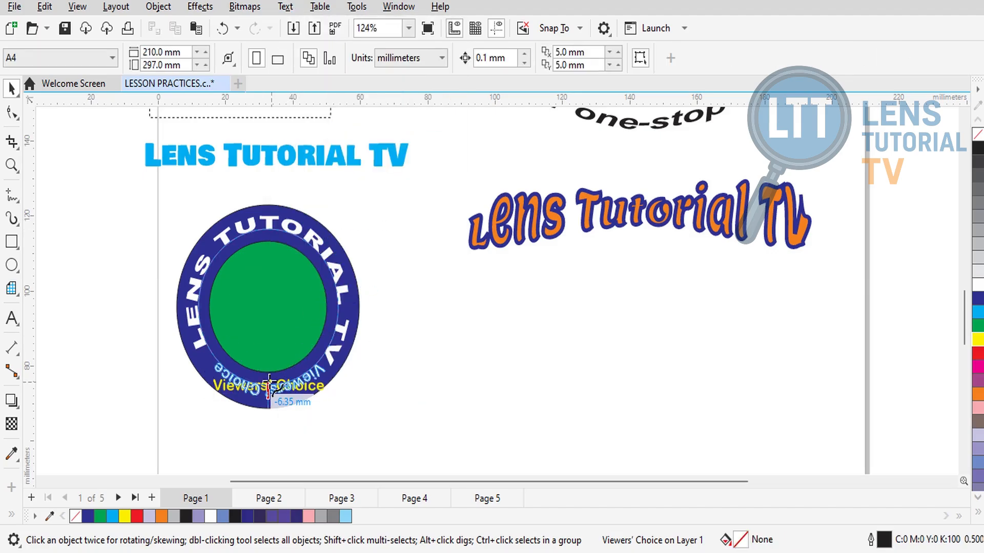
click(262, 389)
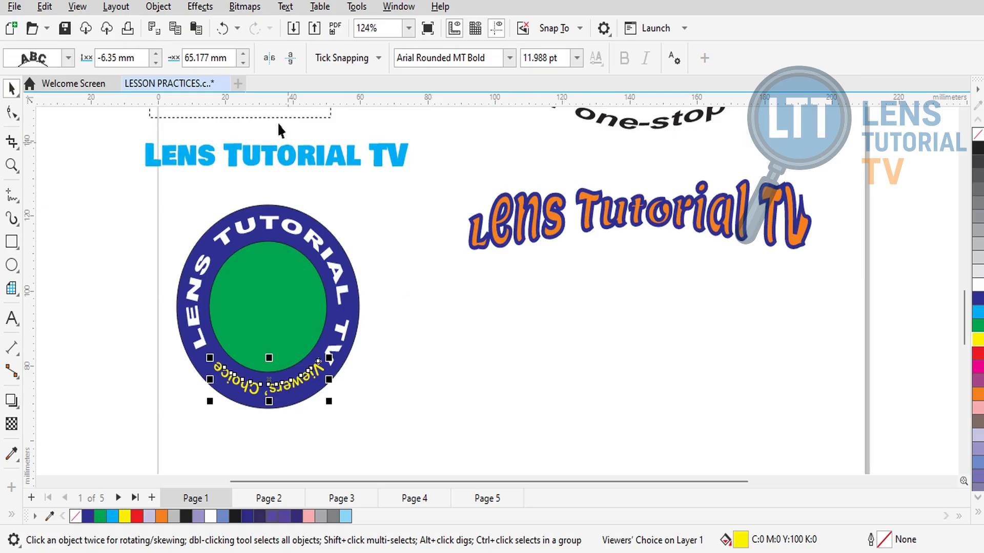
Step: Mirror the curved "Viewers' Choice" text horizontally and vertically, and shift it outward to sit within the ring's lower band
click(269, 58)
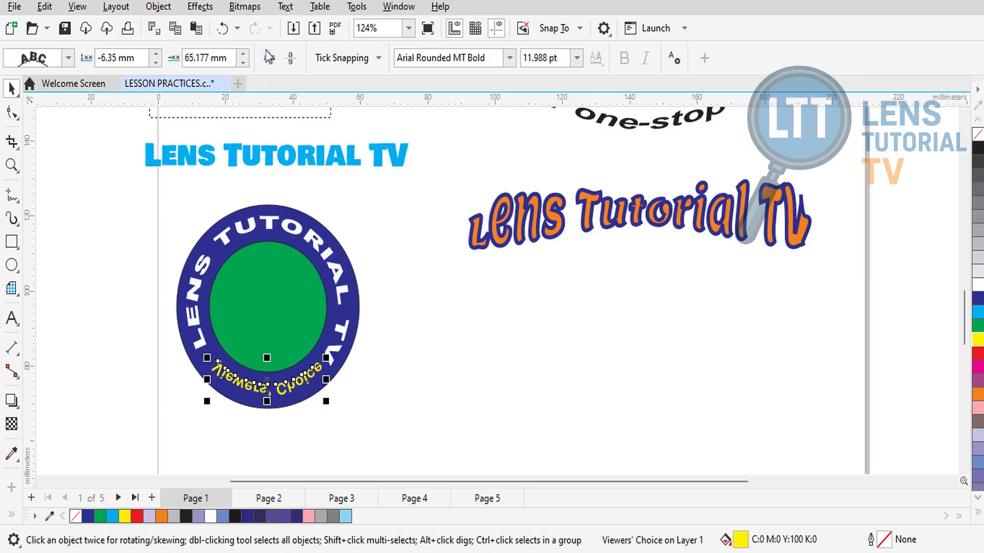
click(292, 60)
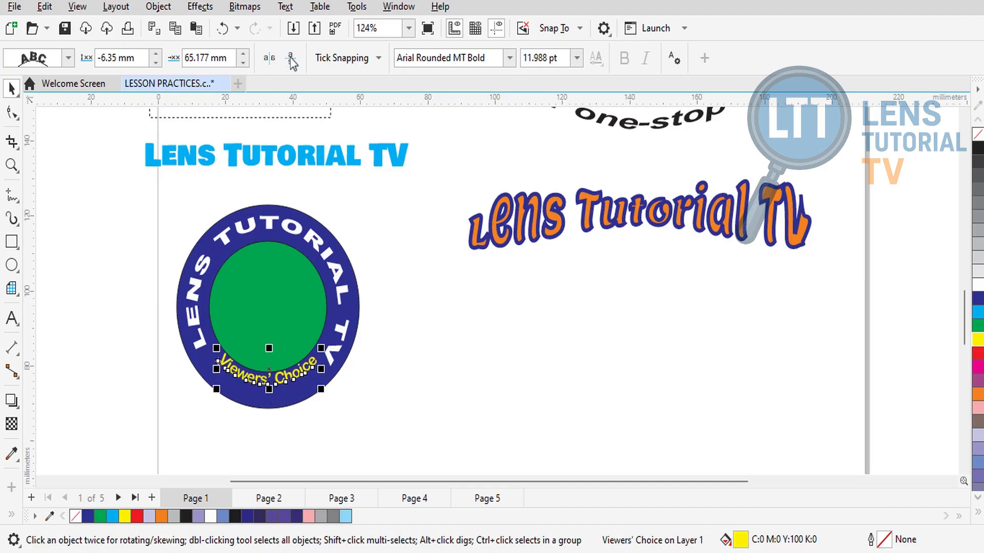
drag(268, 380, 269, 394)
click(459, 385)
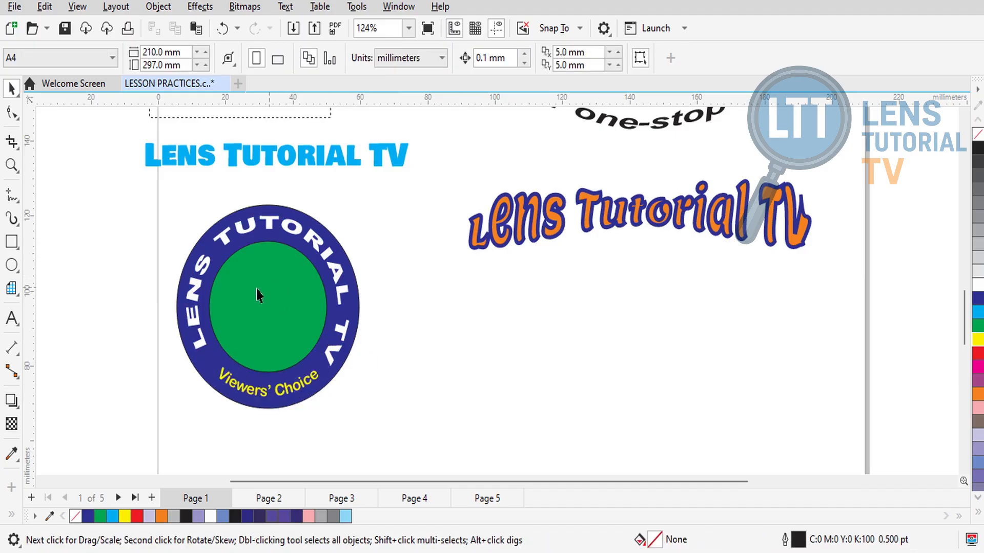
Step: Fill the inner circle with light gray after trying white
click(283, 300)
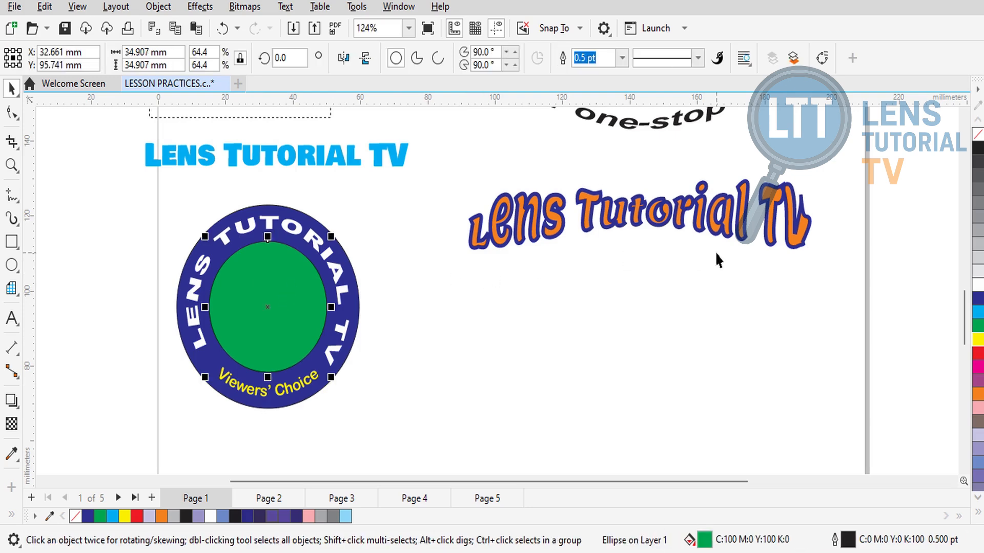
click(977, 285)
click(977, 258)
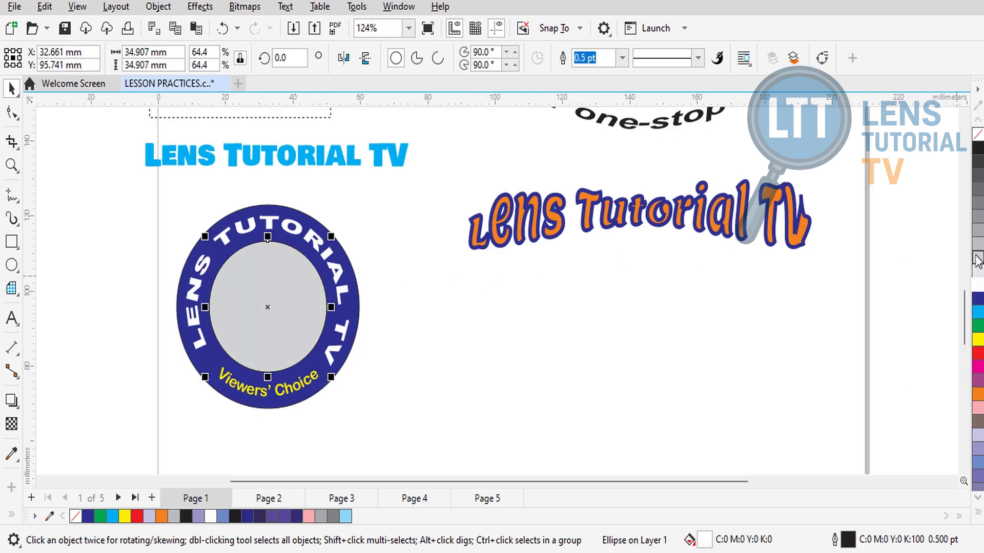
click(673, 364)
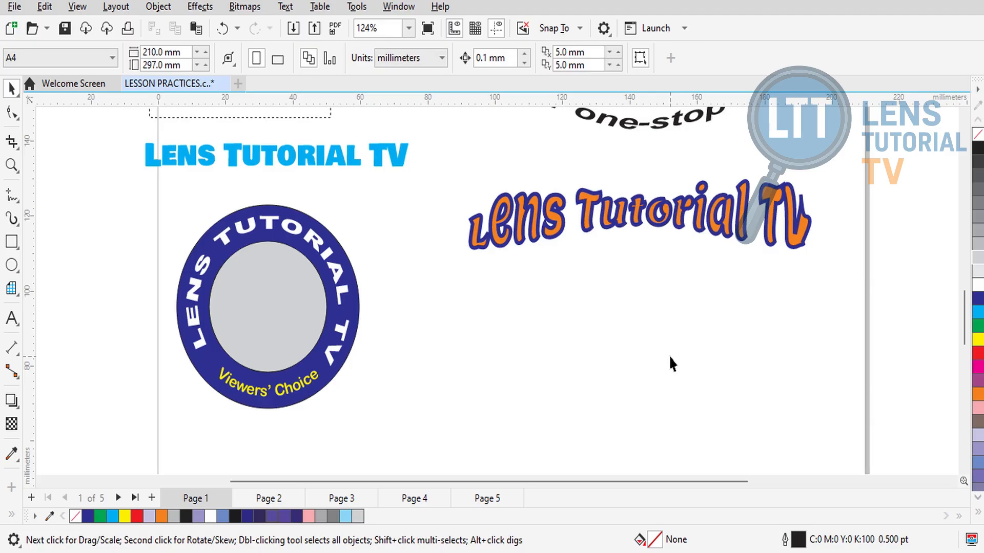